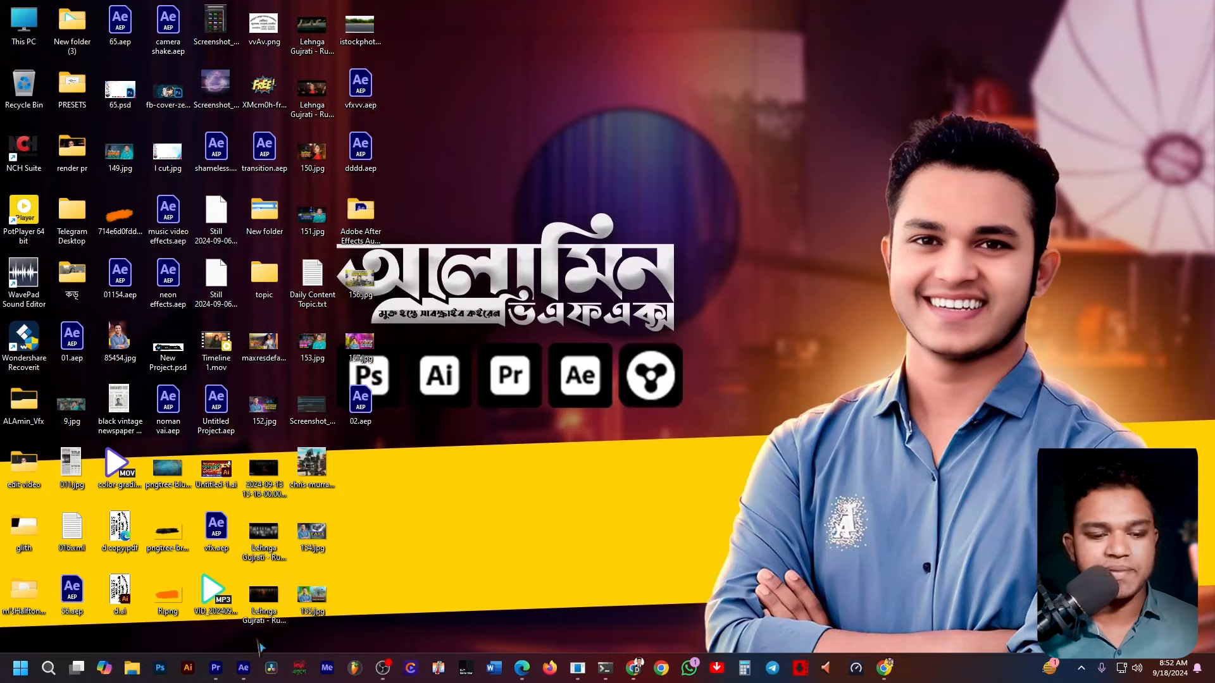
# Switch to Premiere Pro and replace the short middle clip on V1 with an After Effects composition.
pyautogui.click(216, 667)
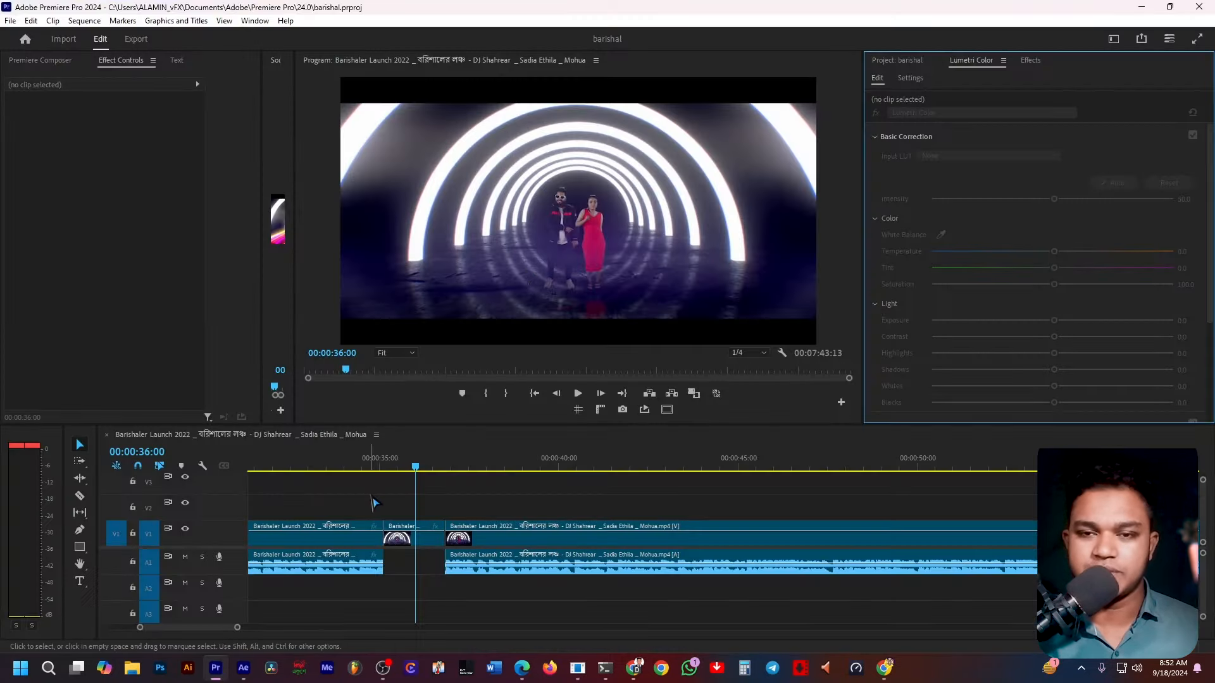
pyautogui.scroll(4, 467, 590)
pyautogui.scroll(2, 479, 569)
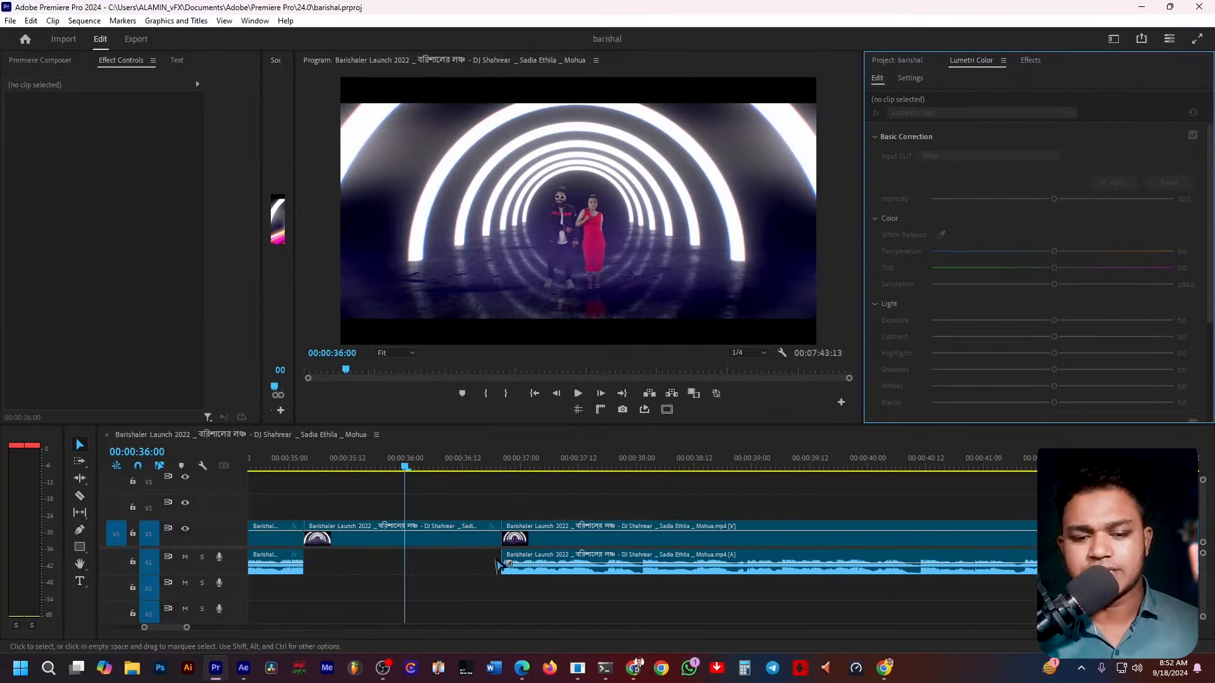
pyautogui.scroll(2, 497, 563)
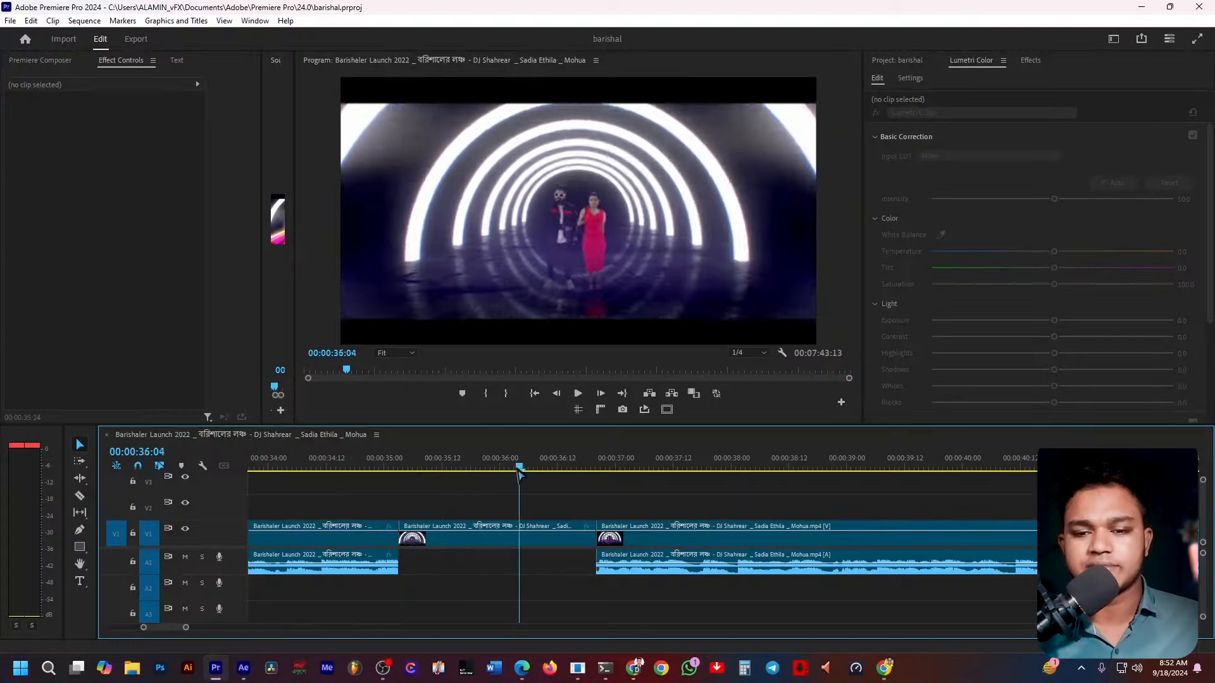
pyautogui.moveTo(521, 468)
pyautogui.mouseDown()
pyautogui.moveTo(473, 473)
pyautogui.moveTo(503, 474)
pyautogui.mouseUp()
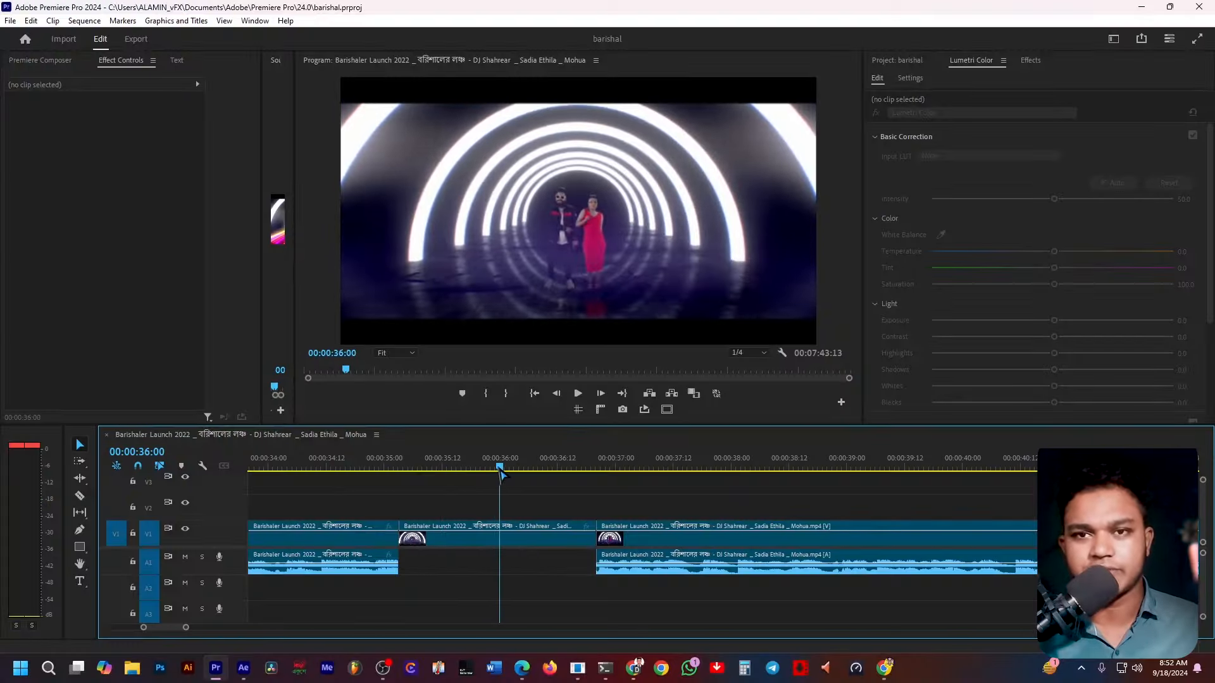
pyautogui.click(522, 542)
pyautogui.moveTo(498, 470); pyautogui.dragTo(530, 492)
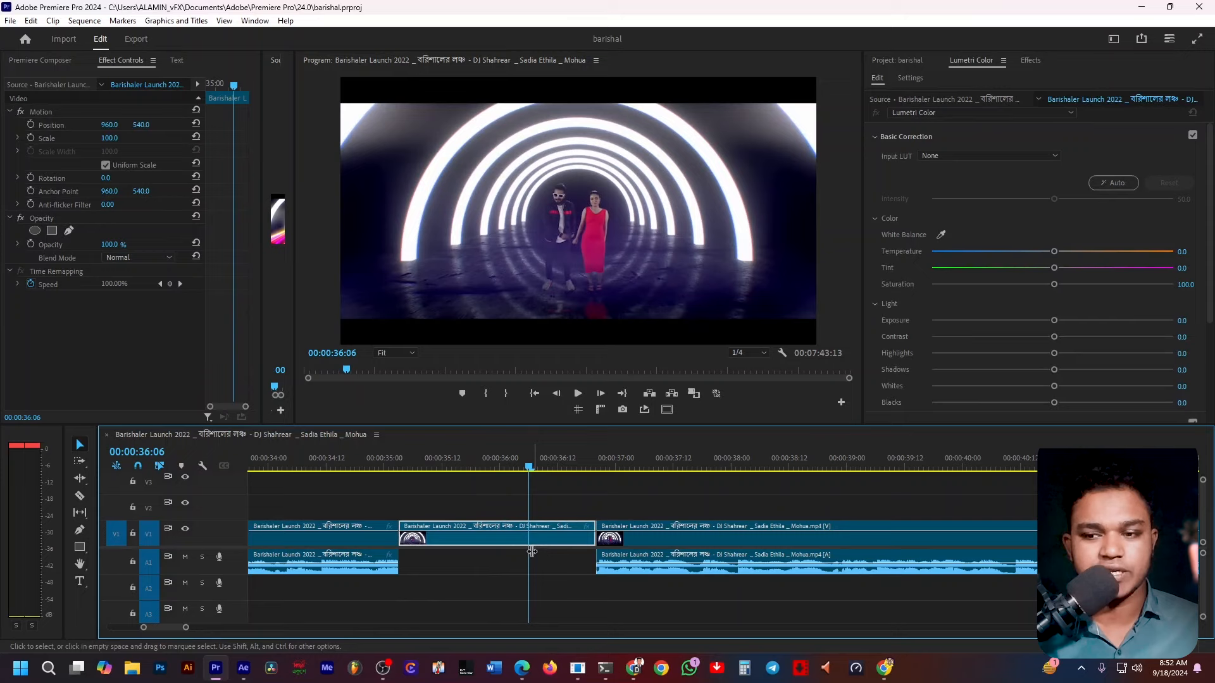
pyautogui.click(510, 545)
pyautogui.rightClick(510, 546)
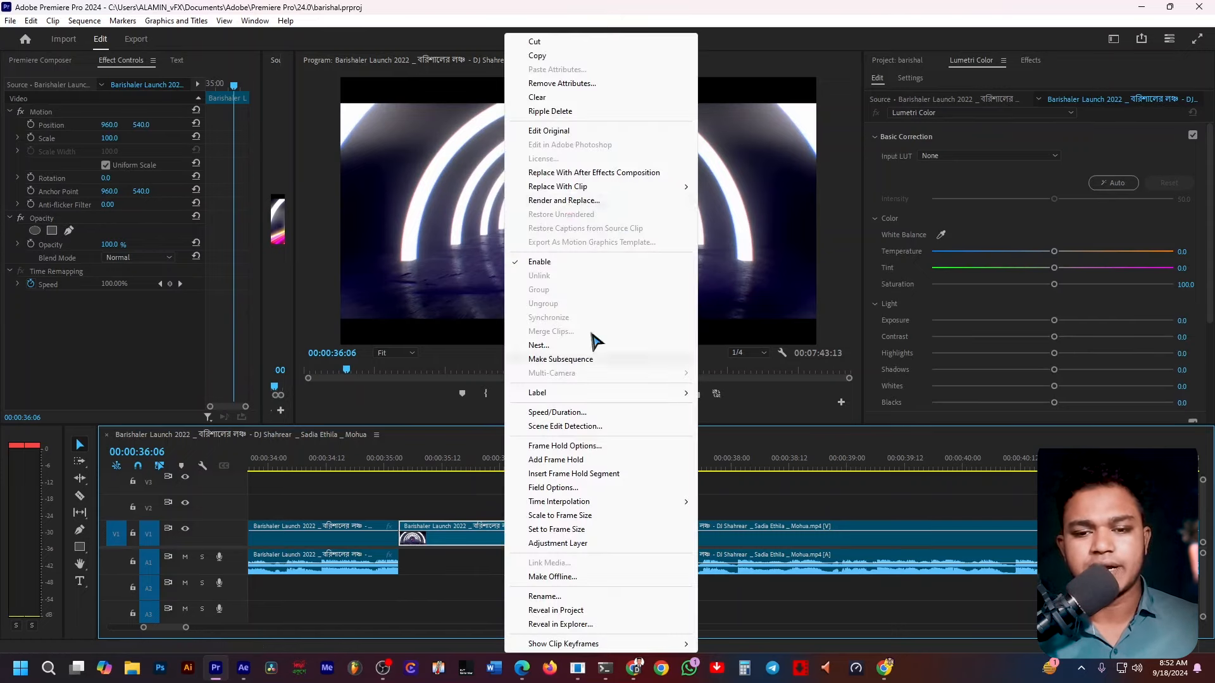
pyautogui.click(595, 172)
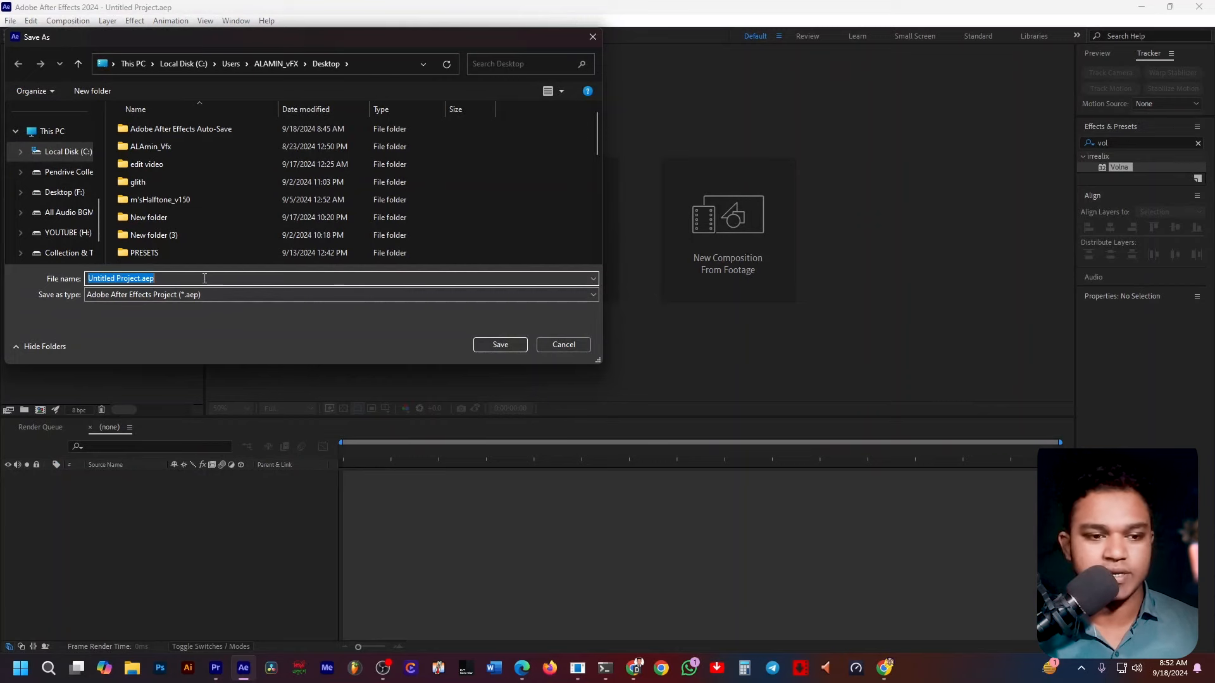
# Save the new After Effects project on the Desktop as vfx 55.
pyautogui.scroll(-6, 370, 237)
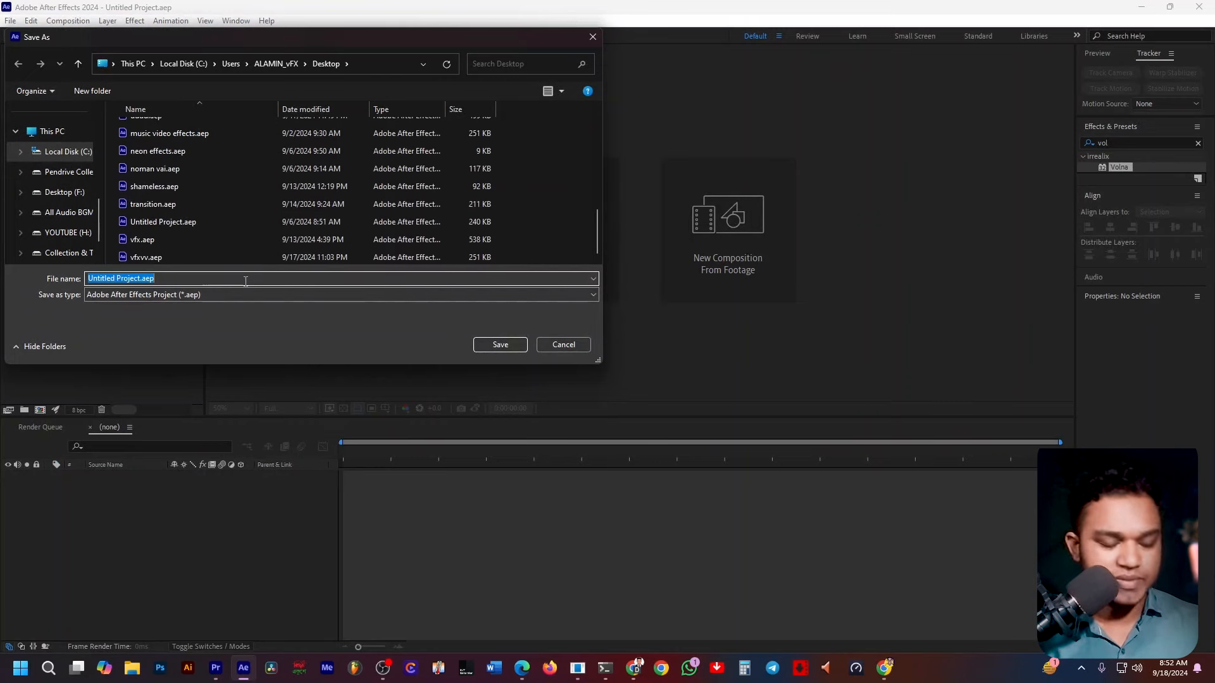
pyautogui.write('vfc')
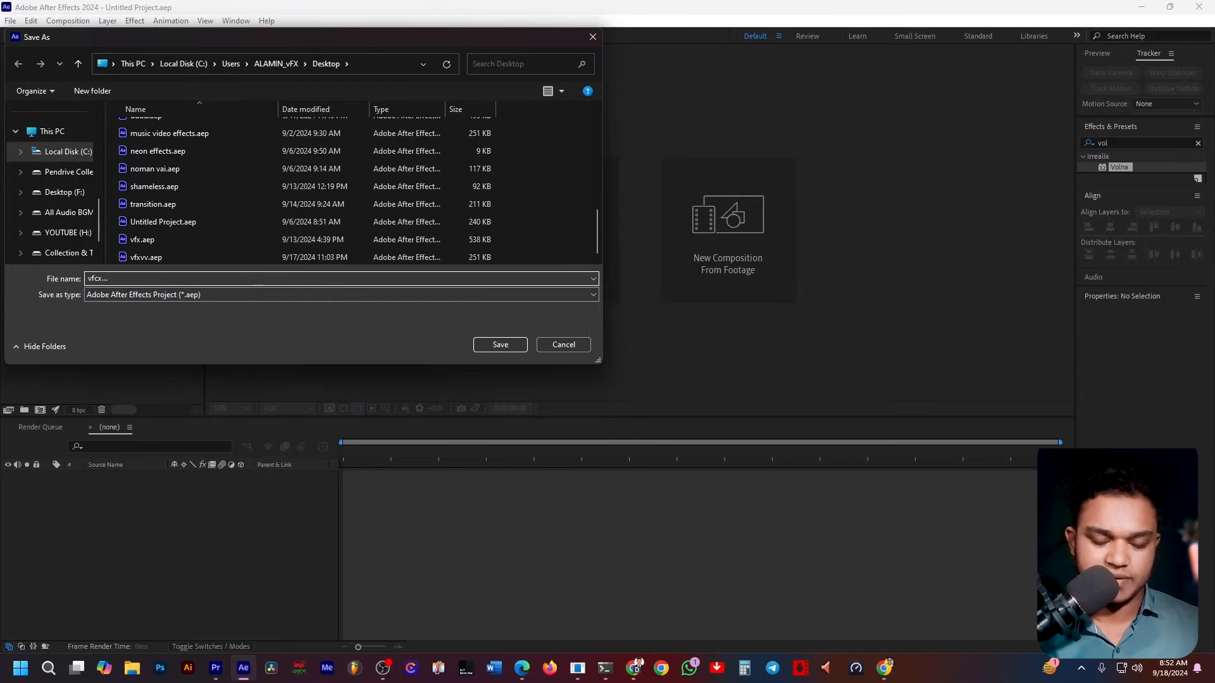
pyautogui.press('BackSpace')
pyautogui.write('x 55')
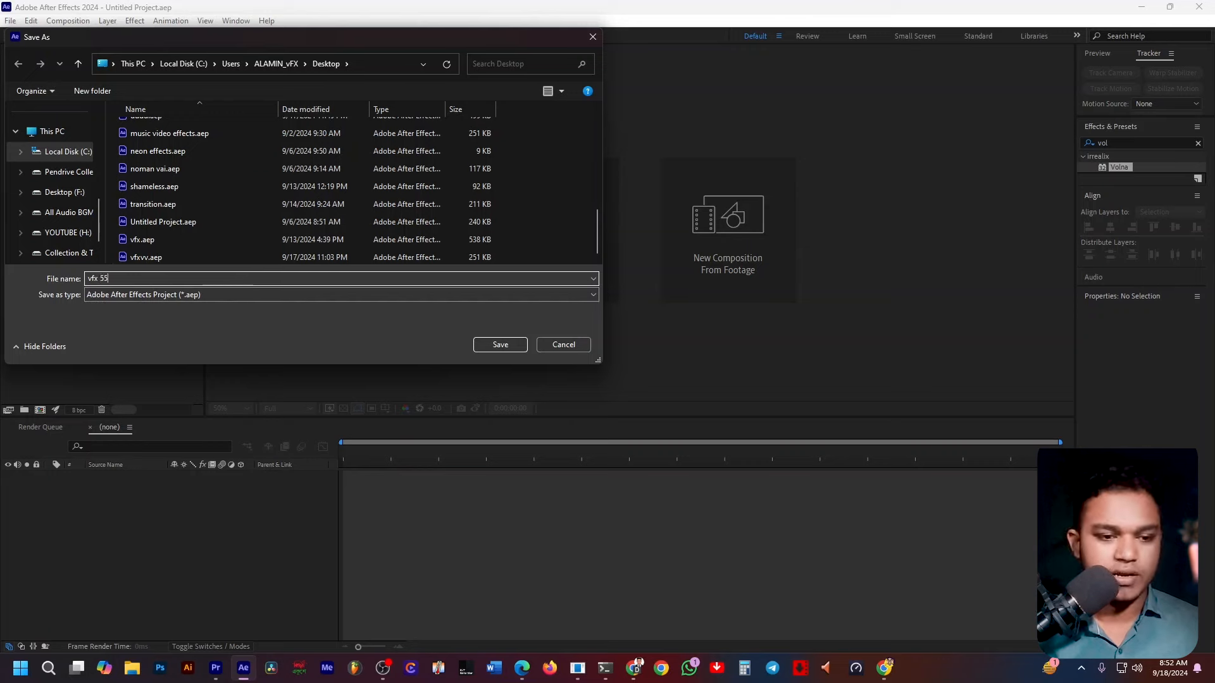
pyautogui.press('Return')
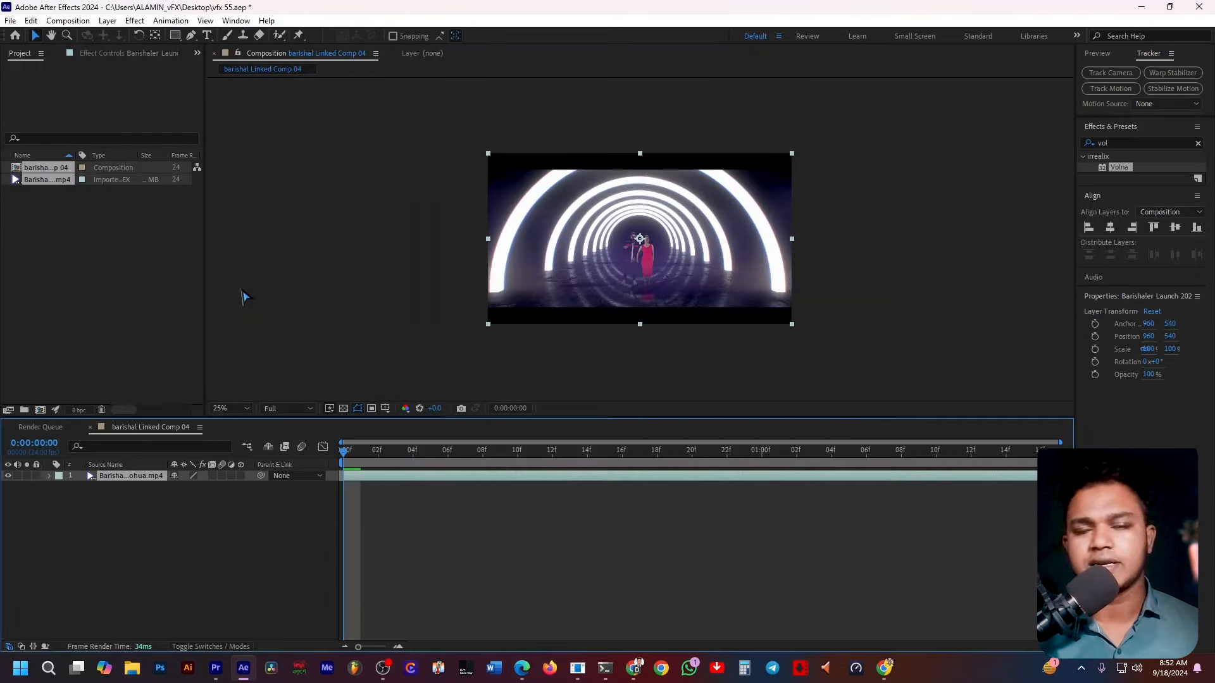
# Preview the composition at different viewer zoom levels and play it back, returning to the start.
pyautogui.press('/')
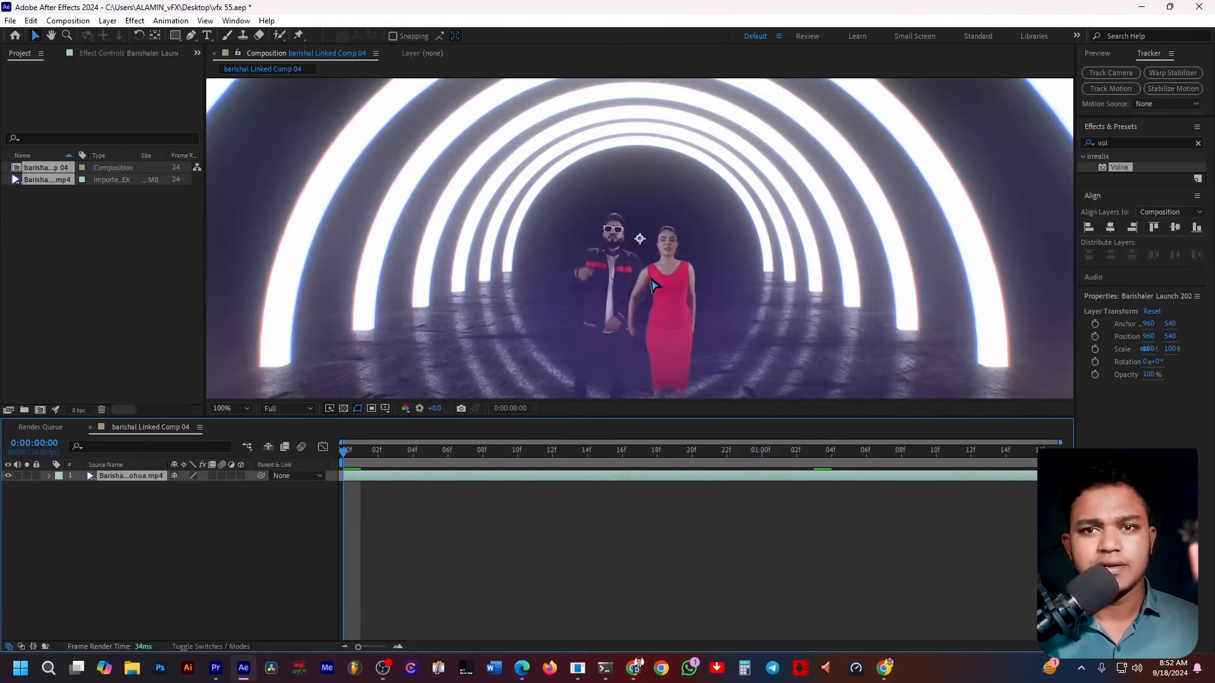
pyautogui.press(',')
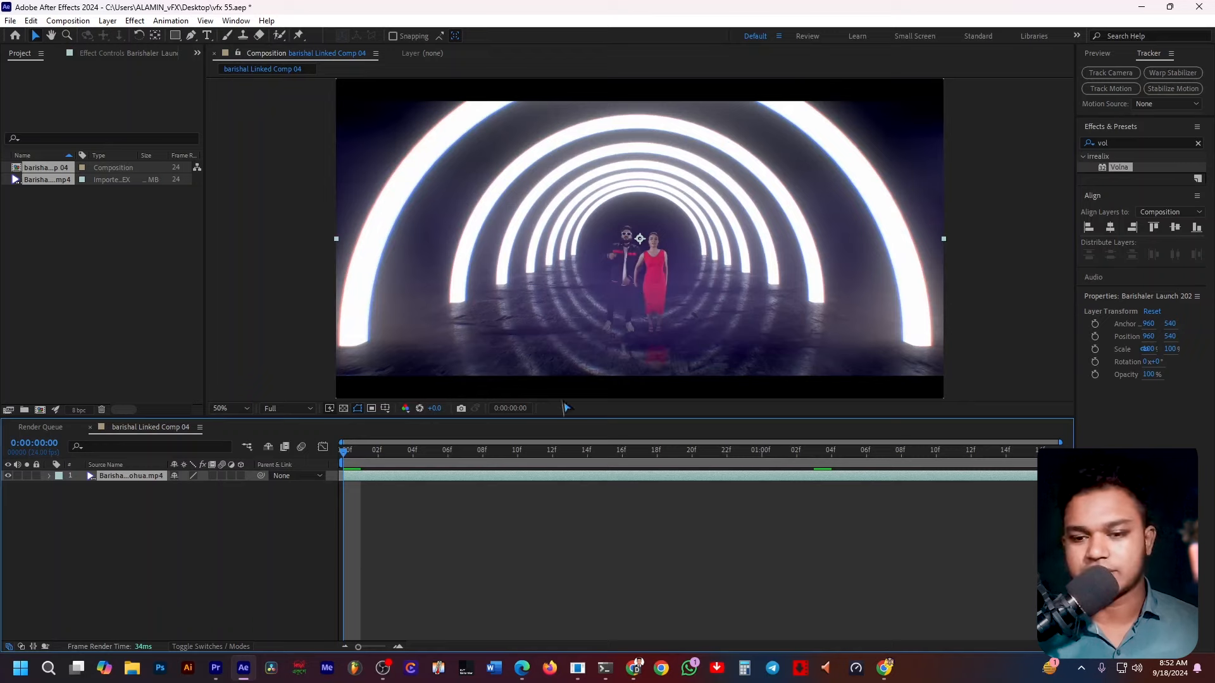
pyautogui.press('space')
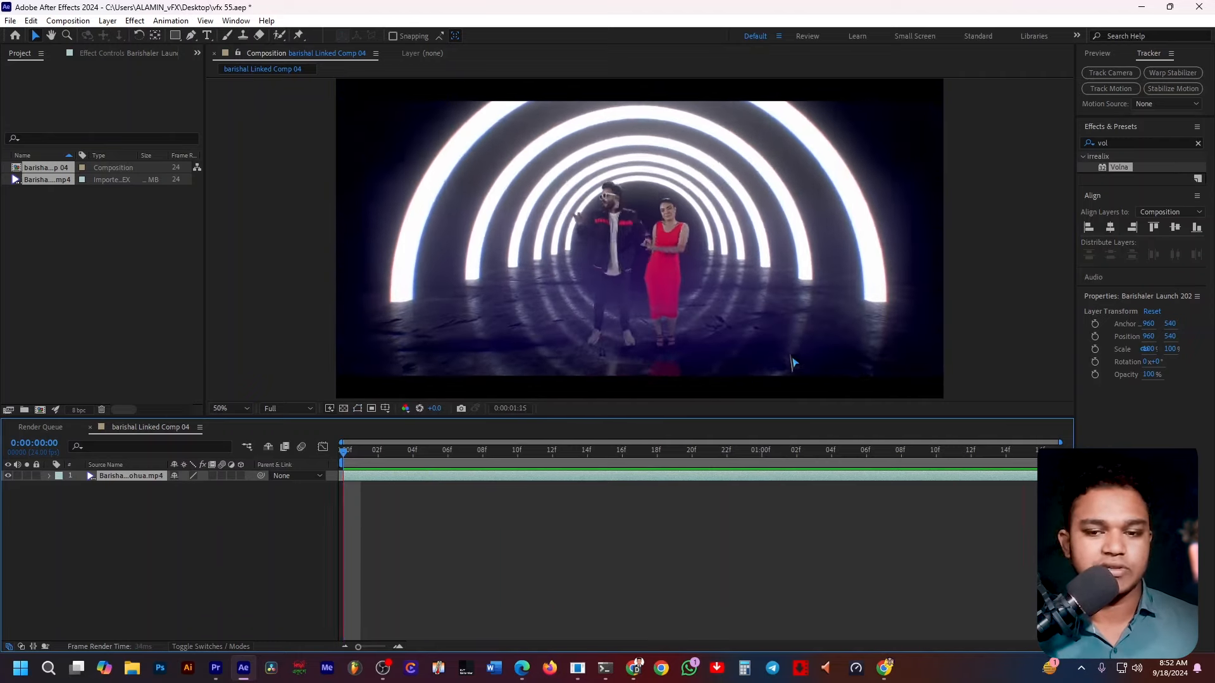
pyautogui.click(482, 450)
pyautogui.moveTo(521, 458); pyautogui.dragTo(322, 387)
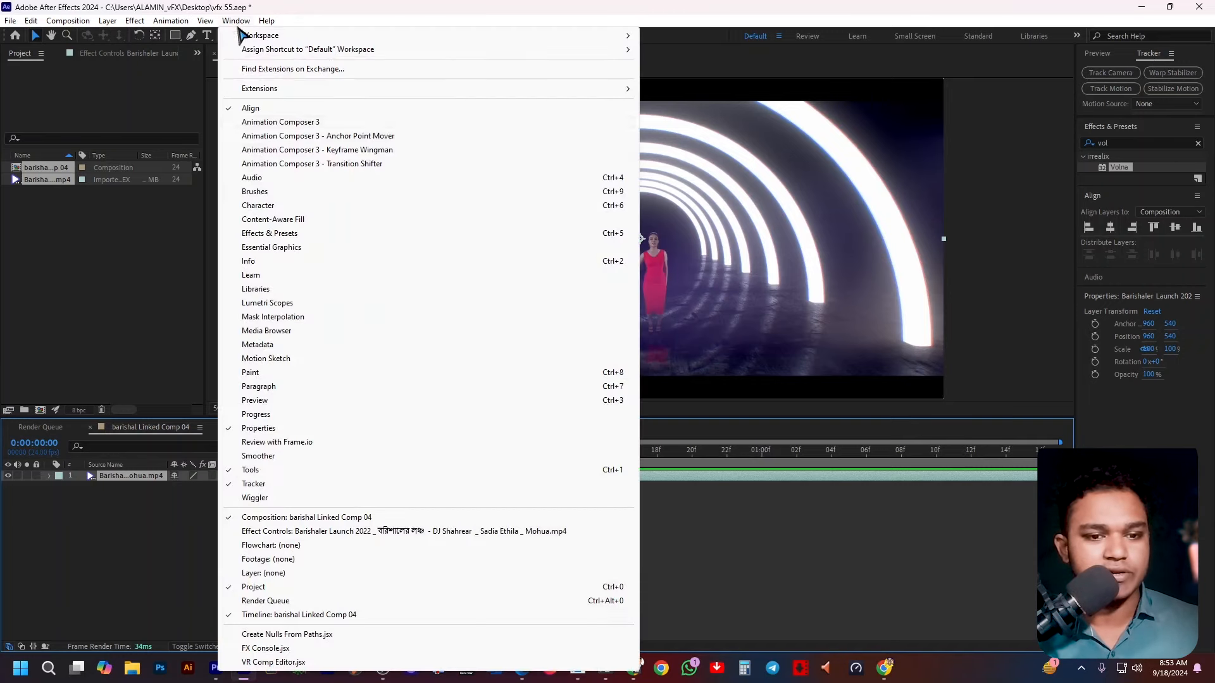
# Widen the Effects & Presets panel and clear its search field.
pyautogui.click(236, 21)
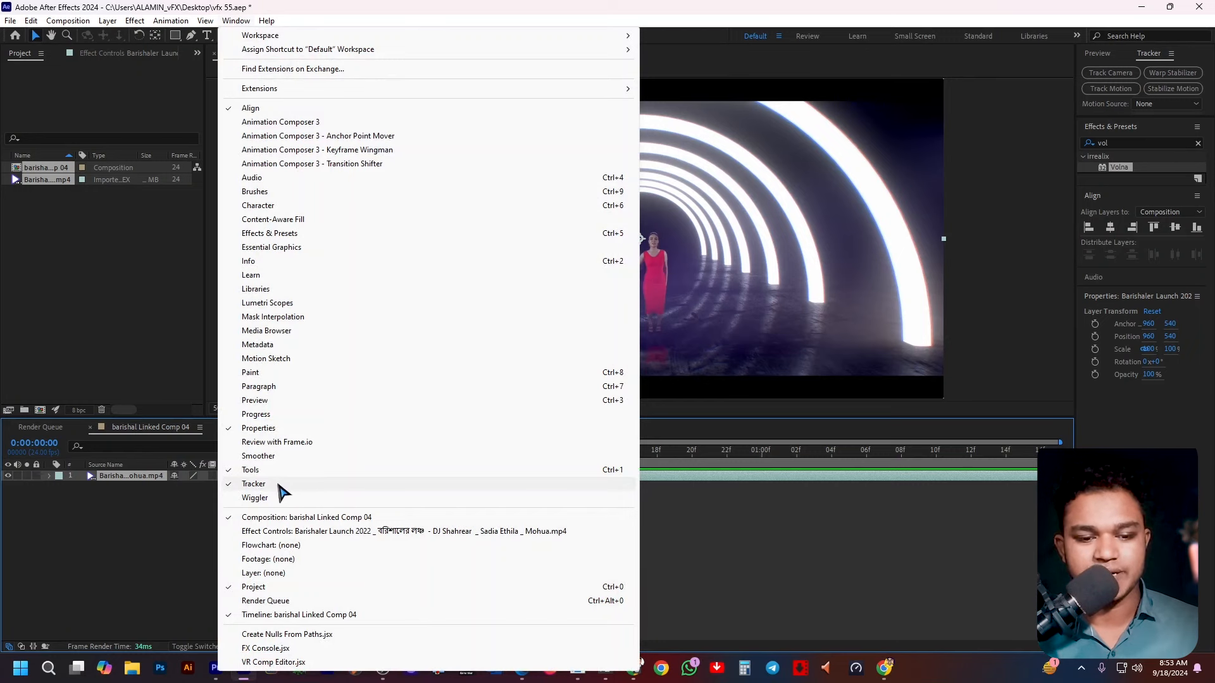
pyautogui.click(1076, 130)
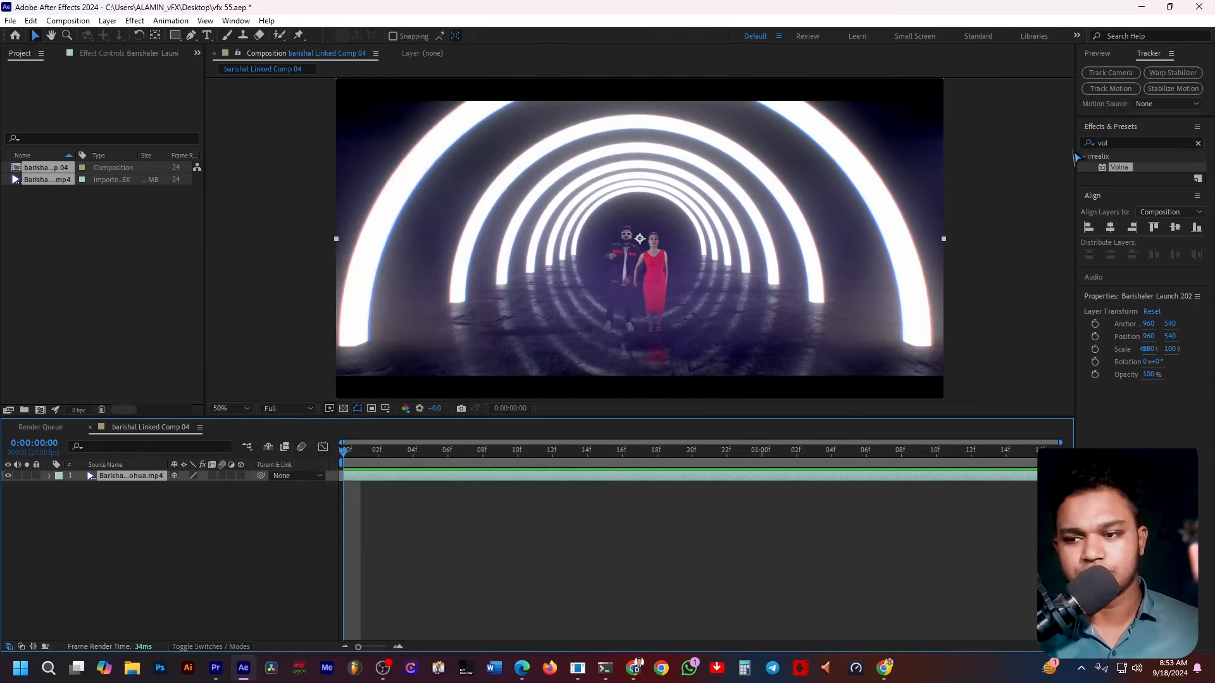
pyautogui.moveTo(1076, 151); pyautogui.dragTo(1005, 142)
pyautogui.click(1198, 143)
# Select the footage layer and apply Track Camera to it.
pyautogui.click(507, 506)
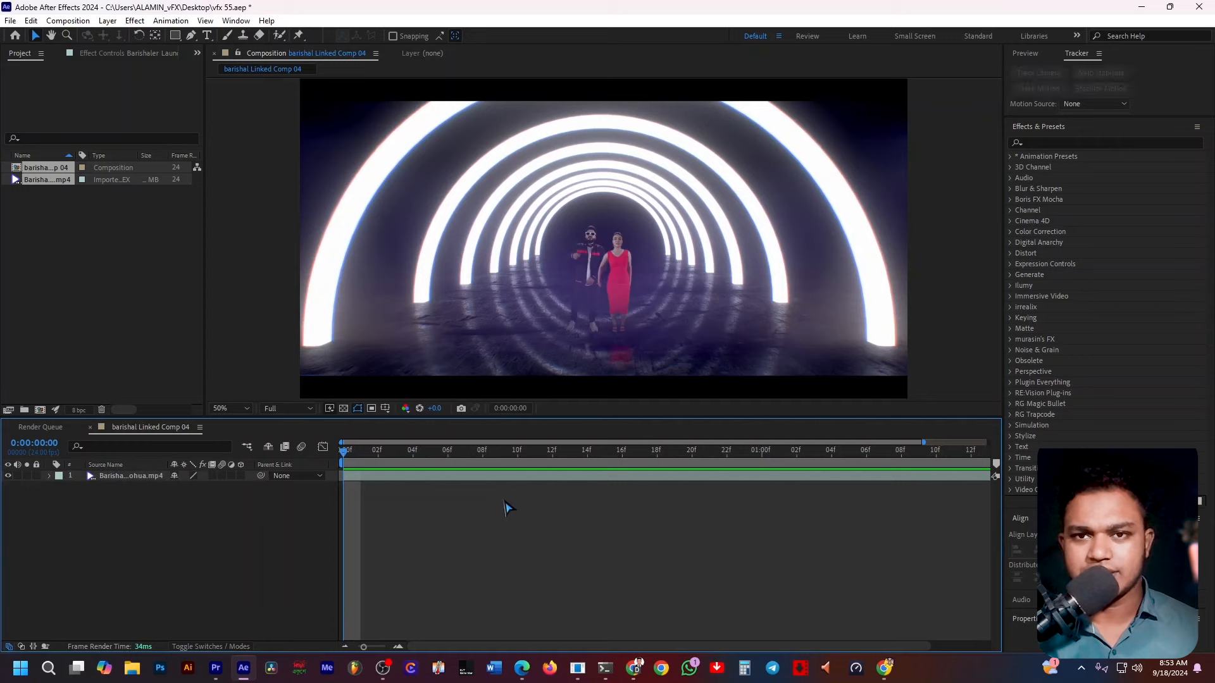
pyautogui.click(495, 478)
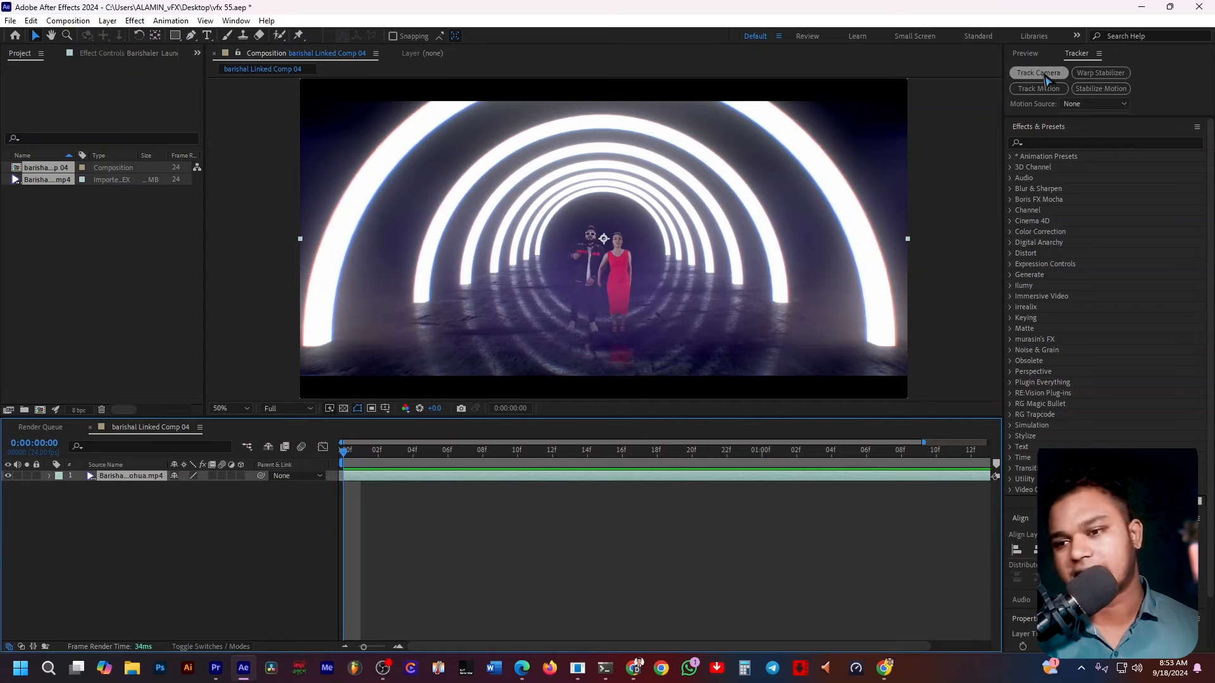
pyautogui.click(1044, 74)
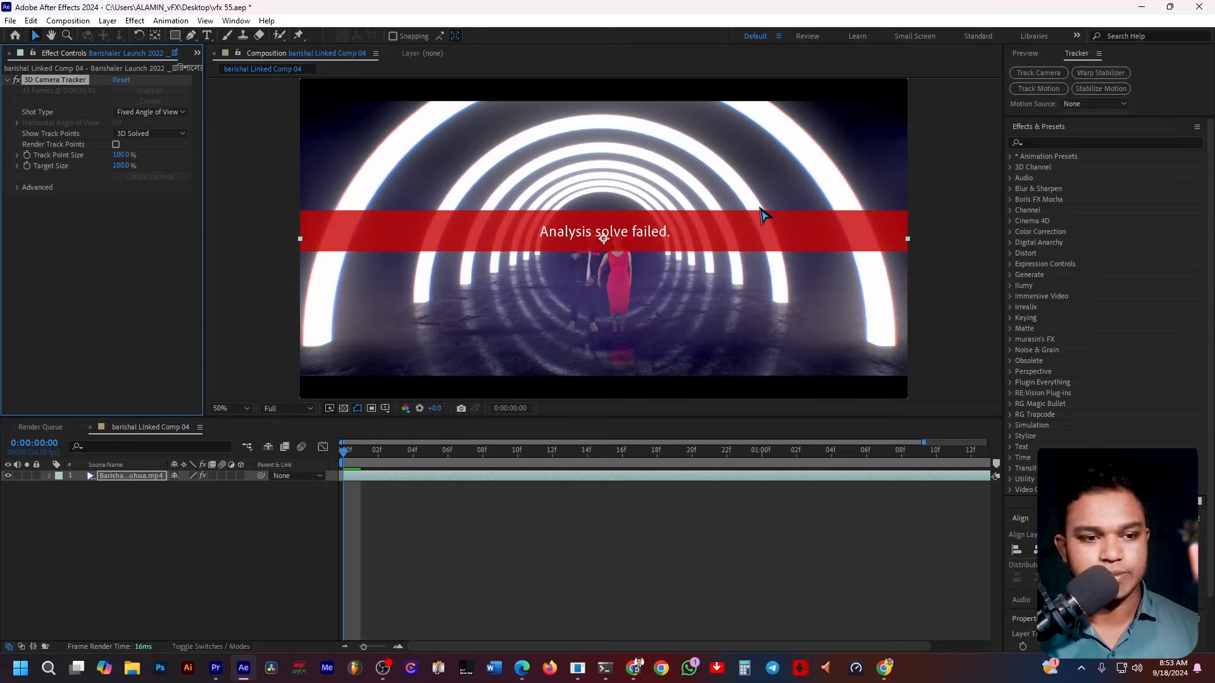
# Empty the disk cache and clean the database and cache in the Media & Disk Cache preferences.
pyautogui.click(405, 481)
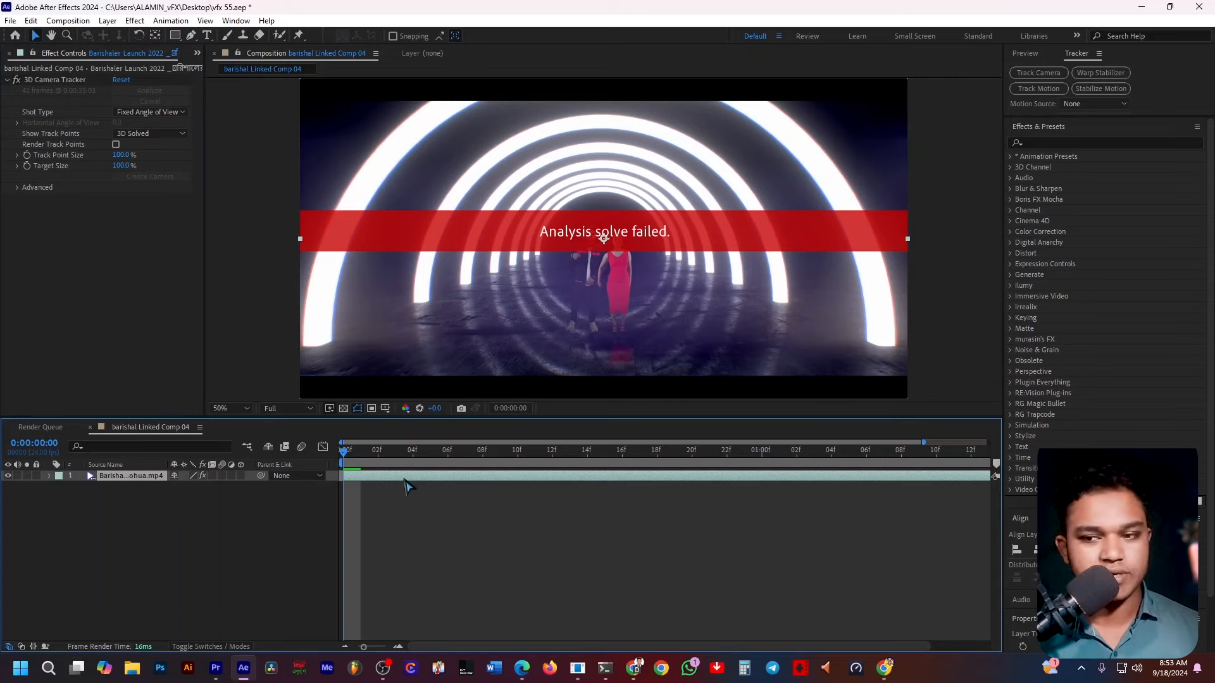
pyautogui.click(31, 21)
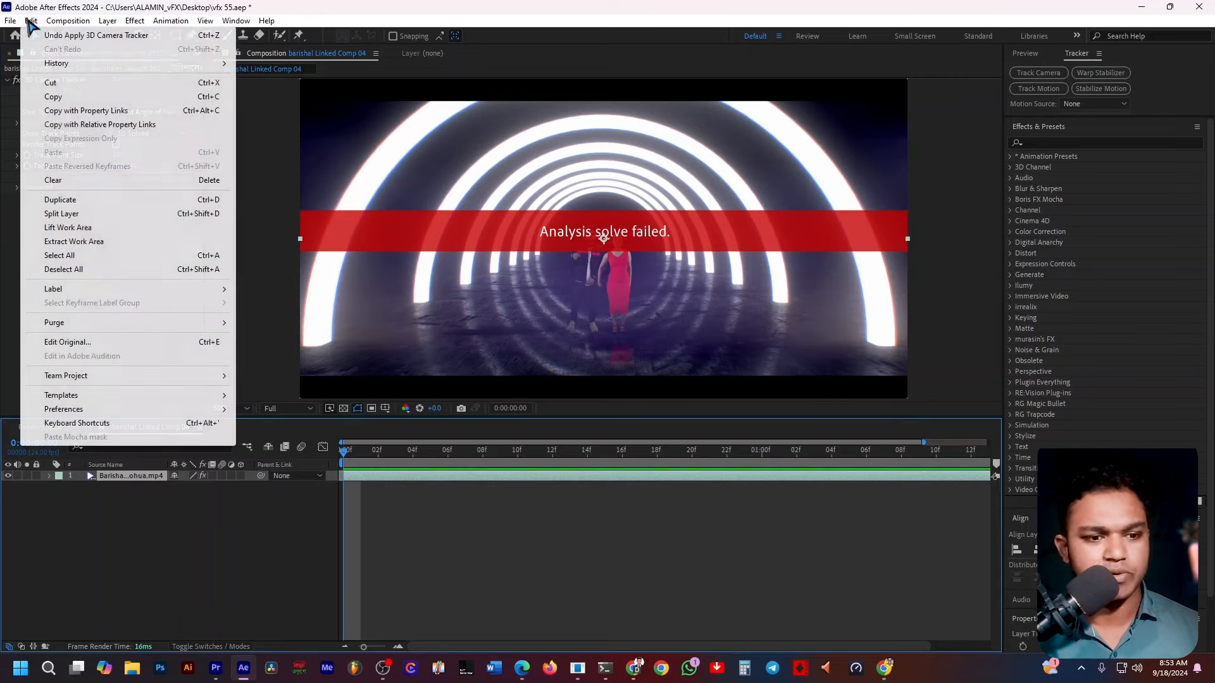
pyautogui.moveTo(93, 411)
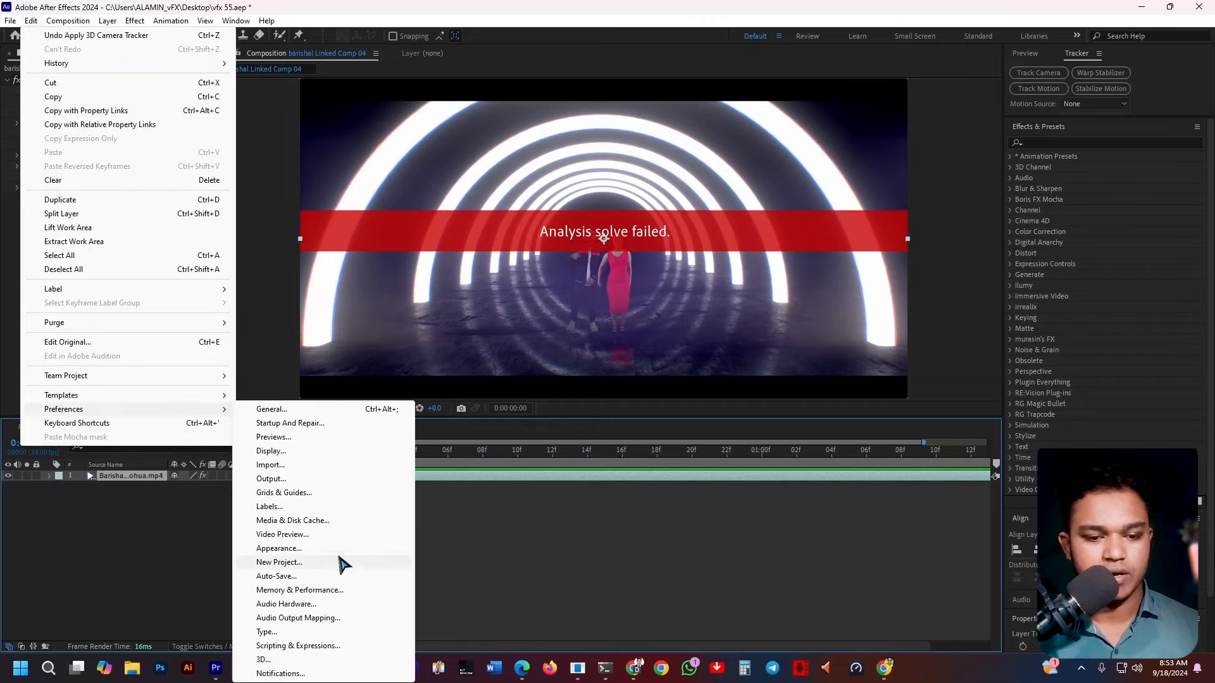
pyautogui.click(310, 521)
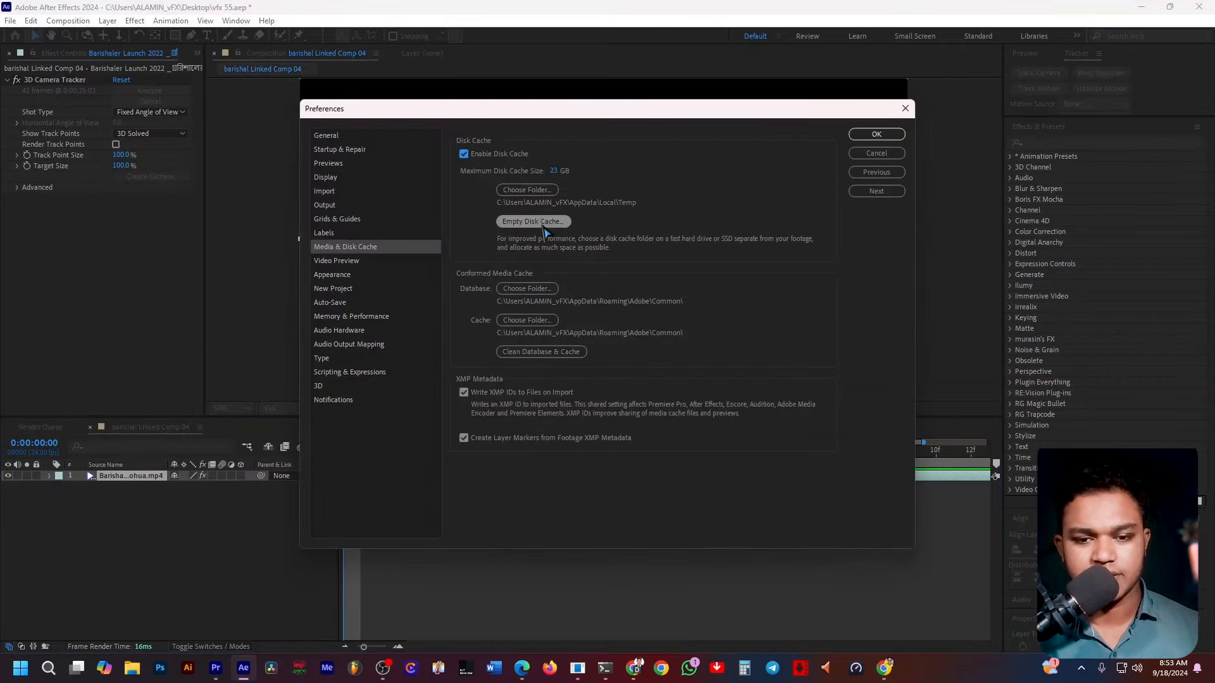
pyautogui.click(542, 226)
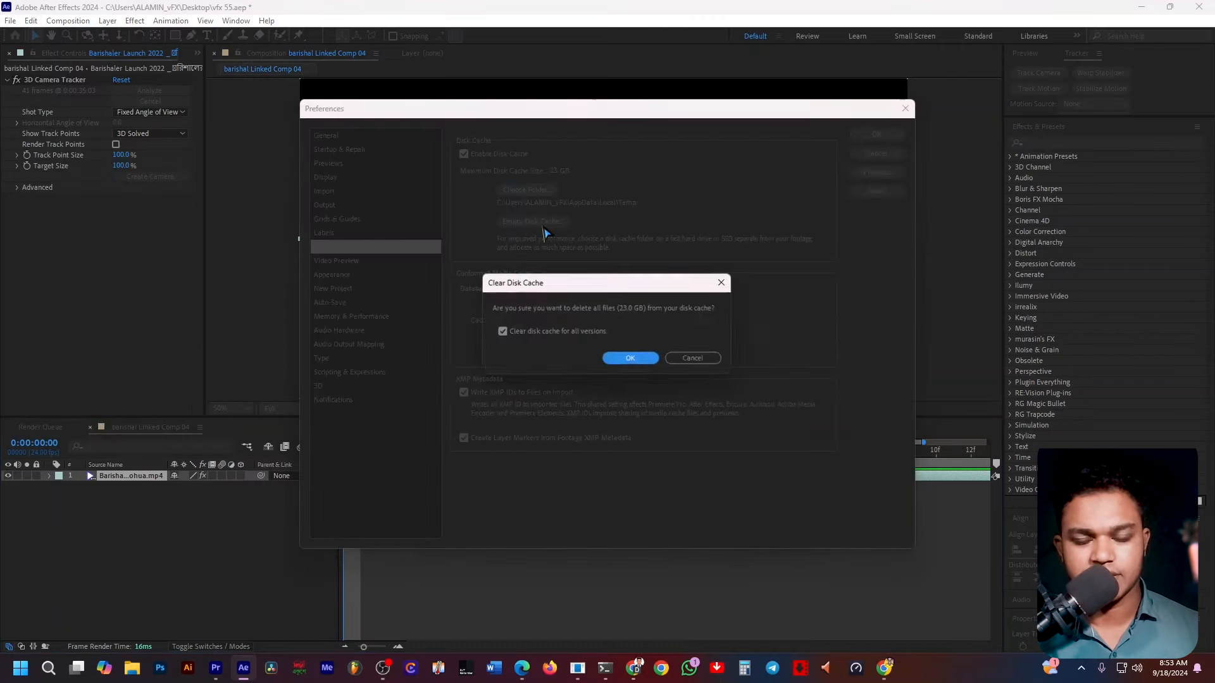
pyautogui.click(634, 359)
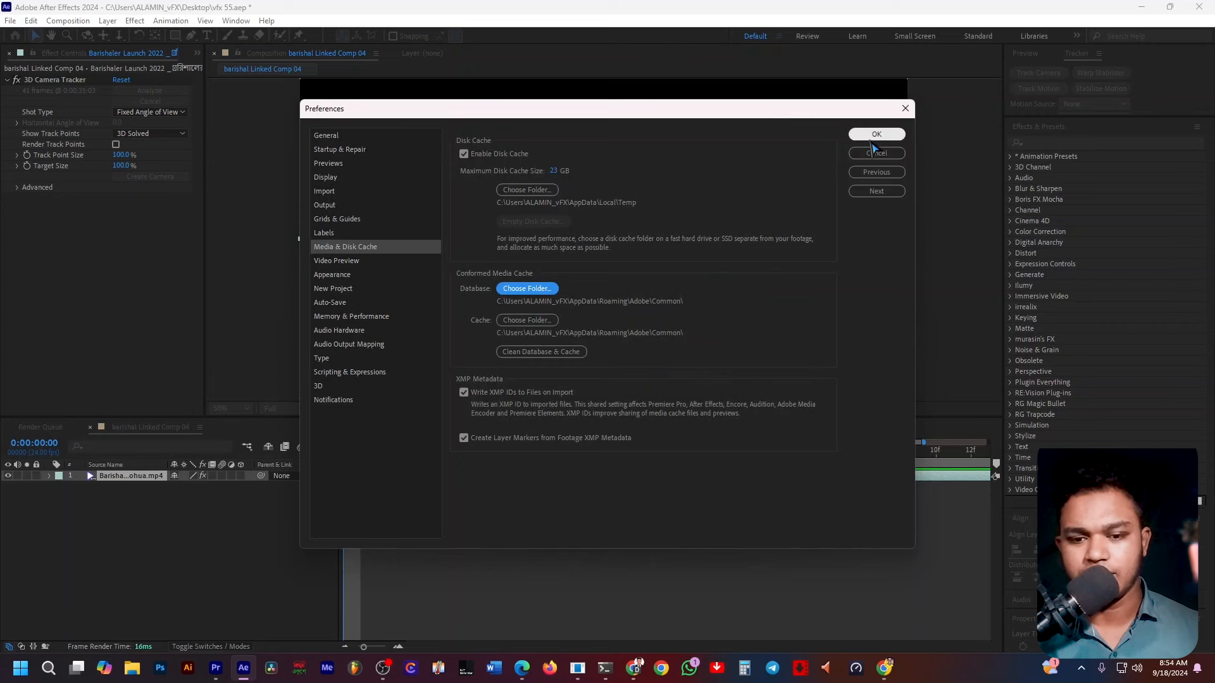
pyautogui.click(536, 352)
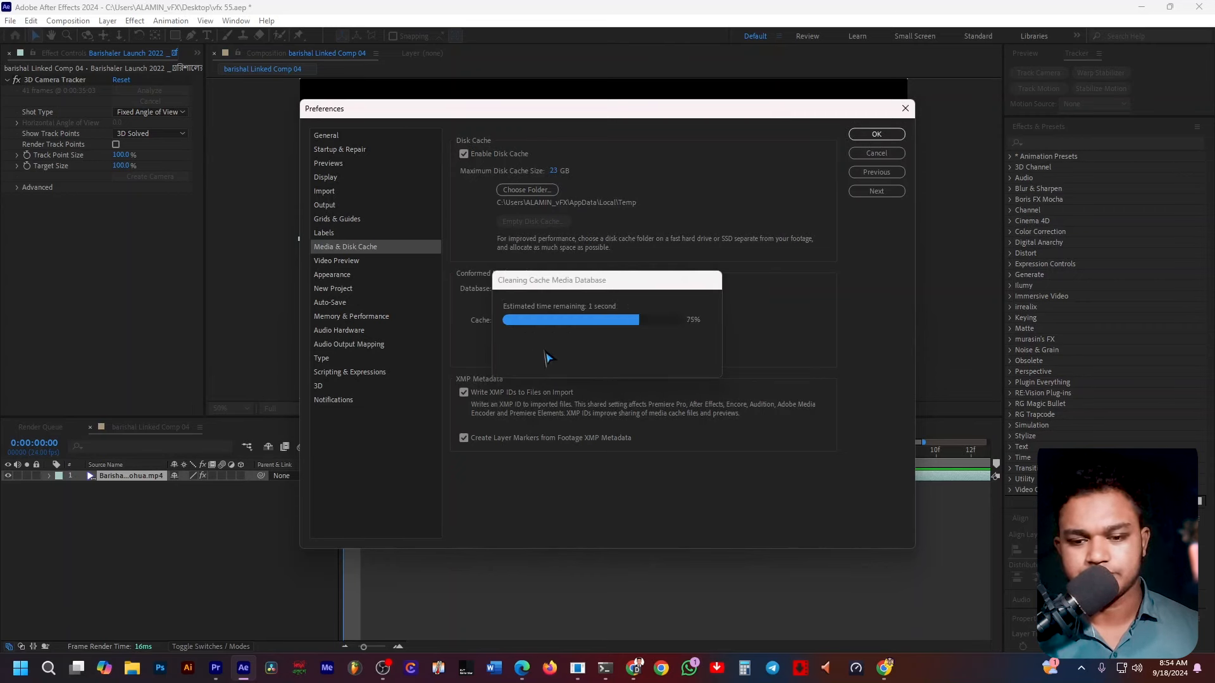
pyautogui.click(875, 133)
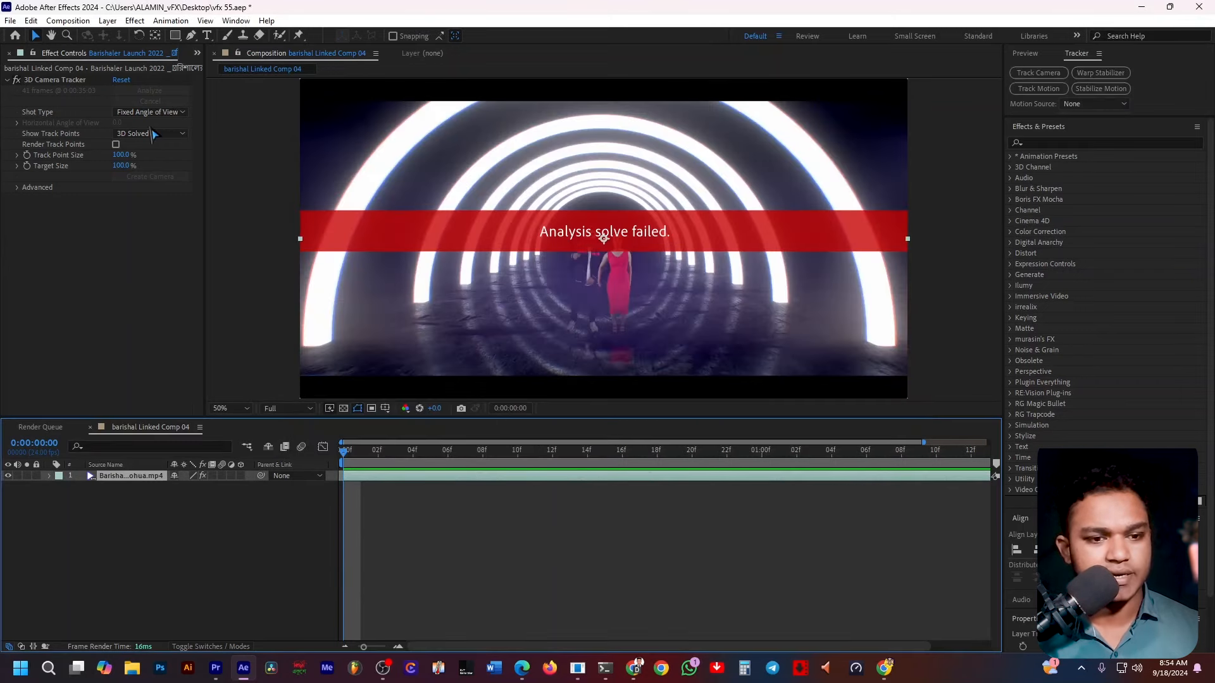
# Re-run the 3D Camera Tracker analysis with Show Track Points set to 3D Solved.
pyautogui.click(150, 133)
pyautogui.click(158, 161)
pyautogui.click(150, 133)
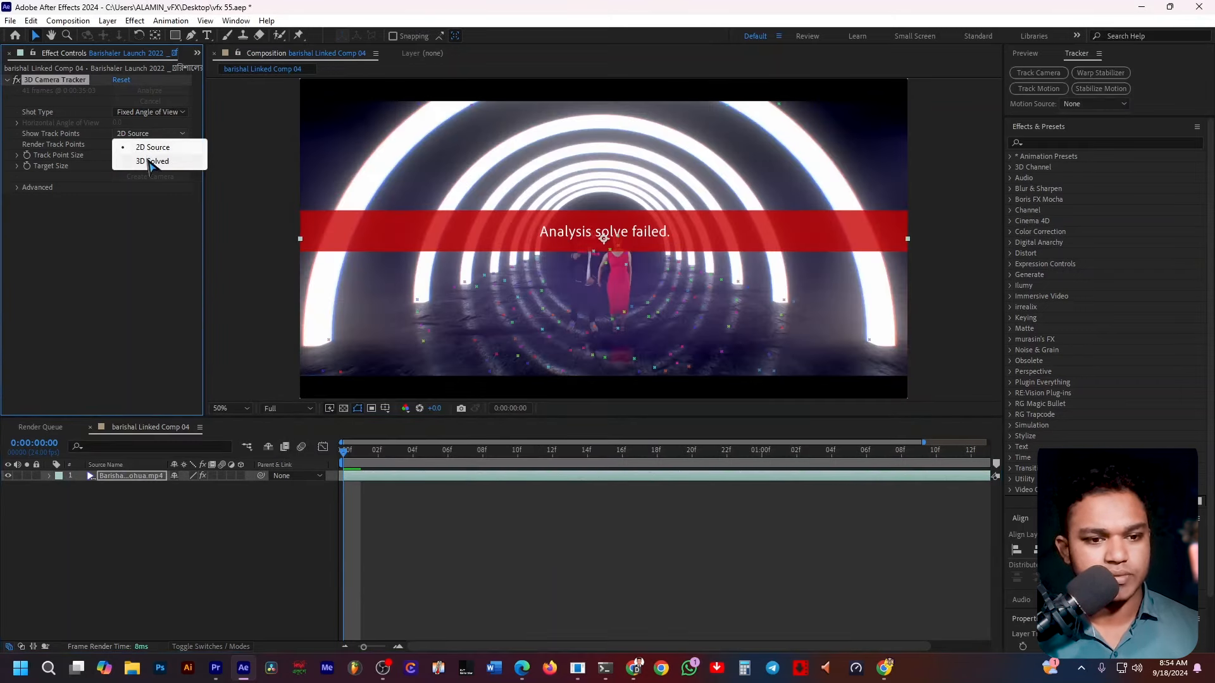
pyautogui.click(155, 162)
pyautogui.click(152, 113)
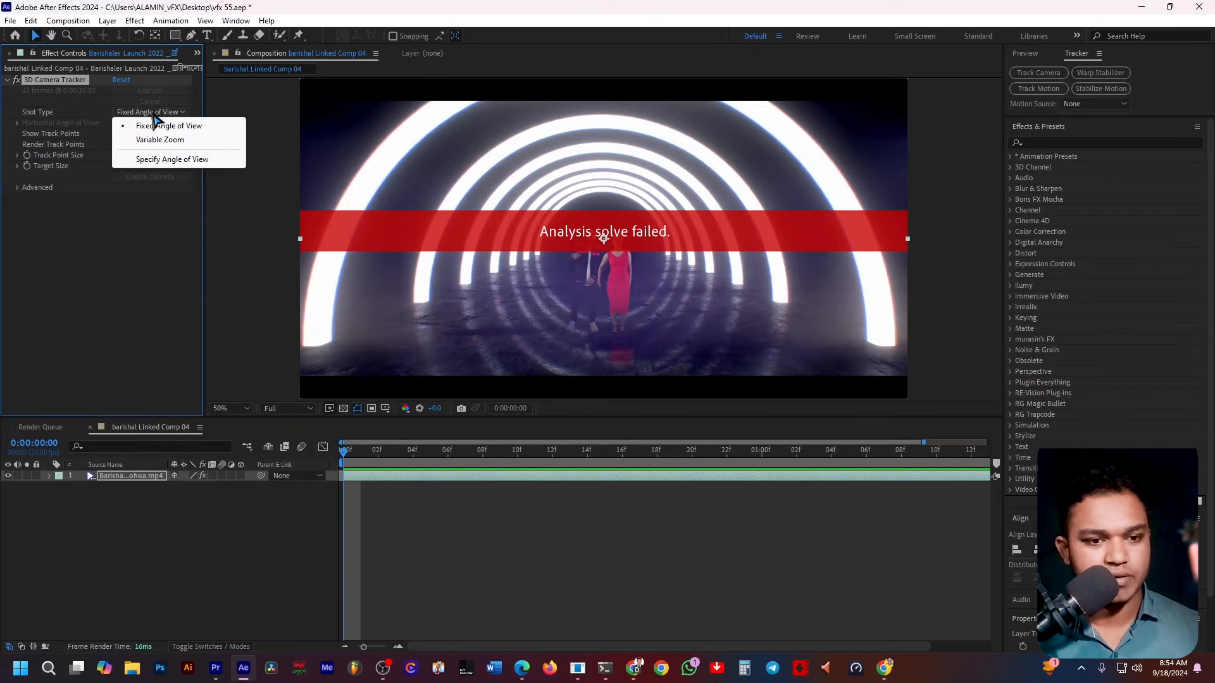
pyautogui.click(123, 250)
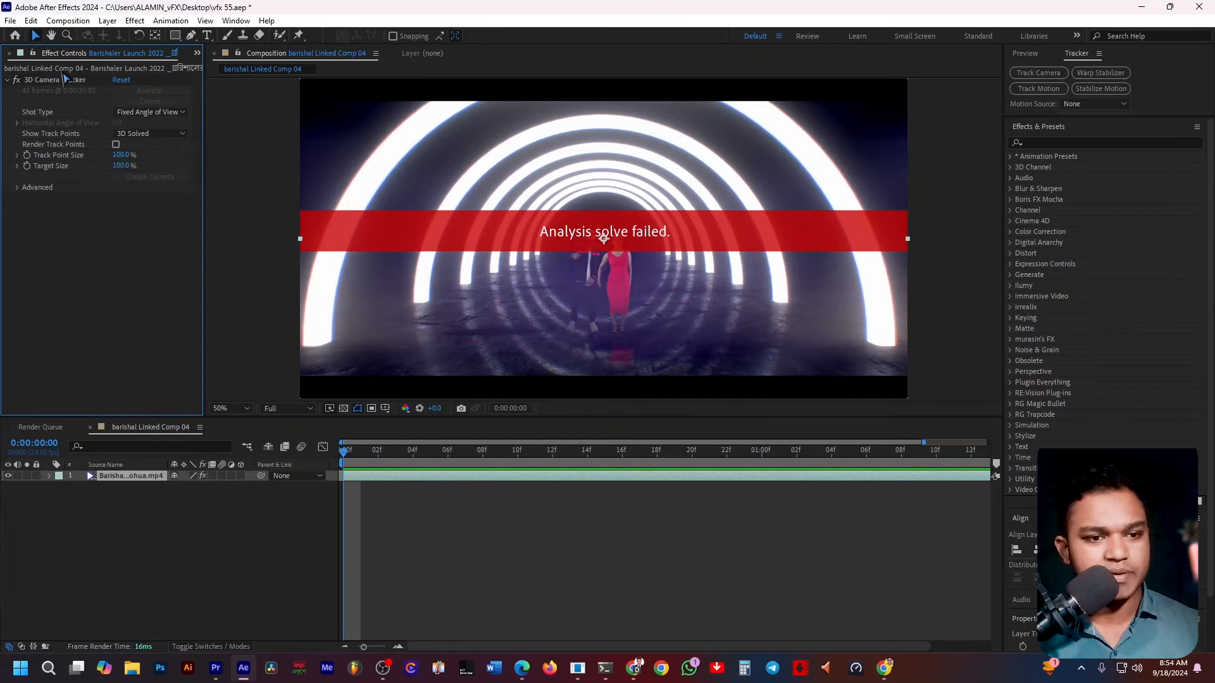
pyautogui.click(62, 82)
pyautogui.click(130, 91)
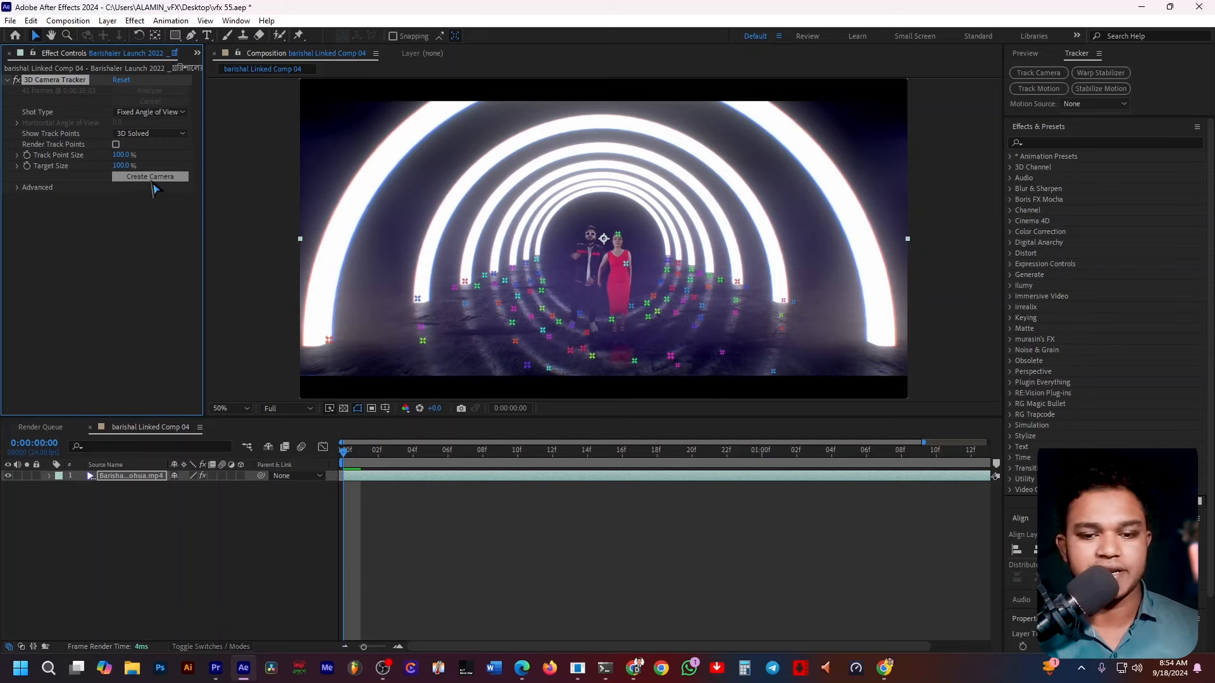
# Create a camera from the solved track and undo it.
pyautogui.click(151, 177)
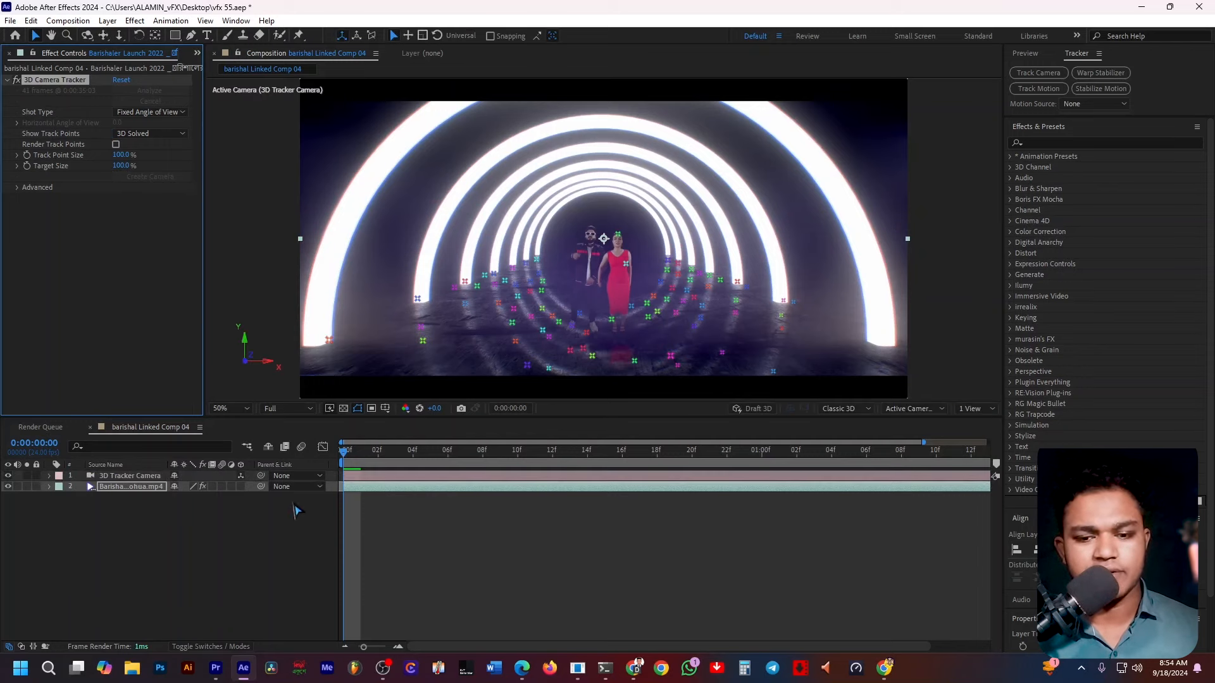
pyautogui.hotkey('ctrl', 'z')
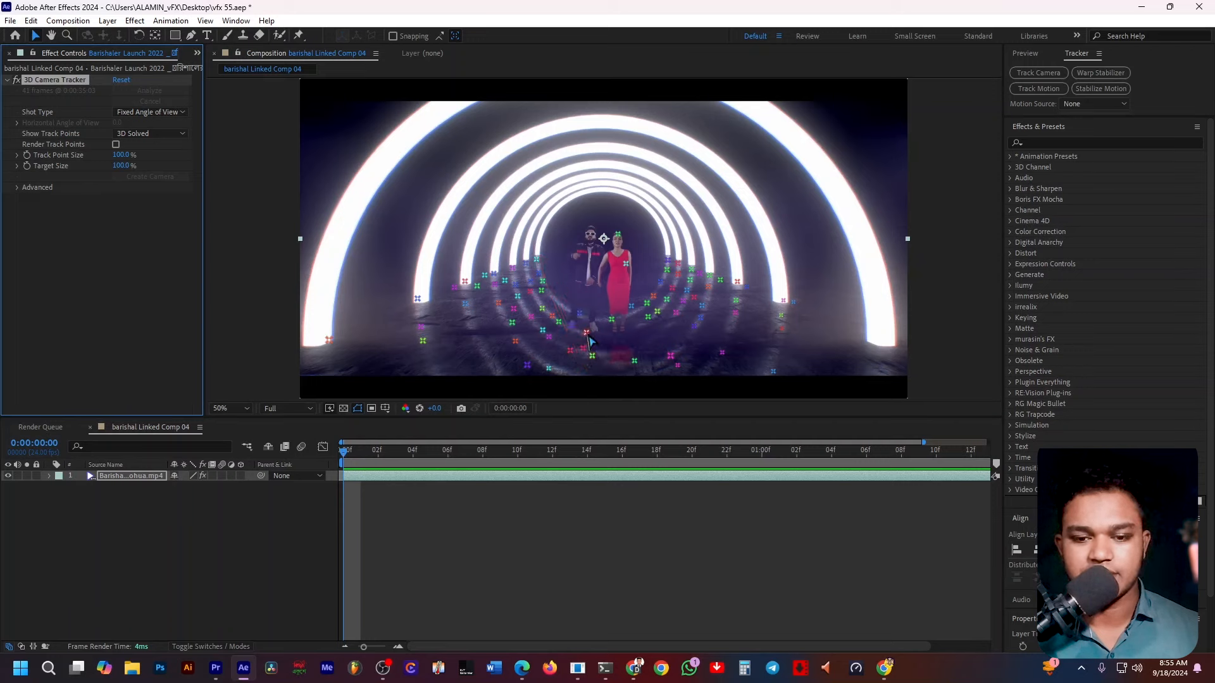
# Create a null and camera from a solved track point on the tunnel floor.
pyautogui.rightClick(584, 349)
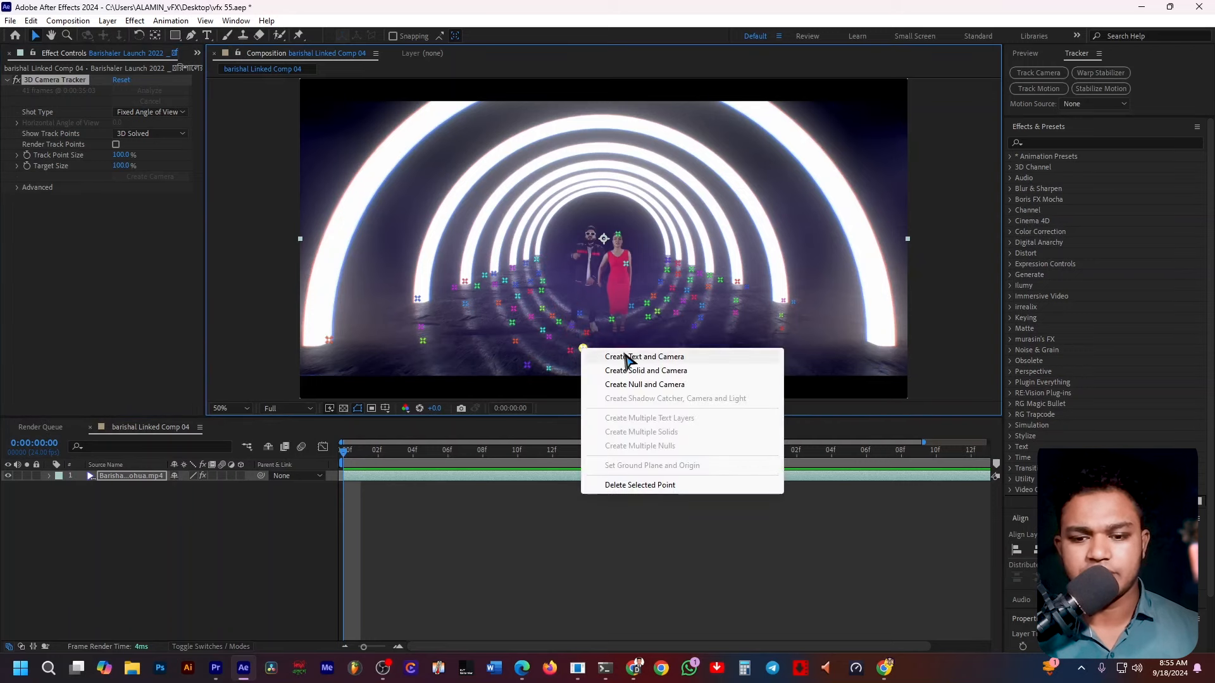
pyautogui.click(627, 386)
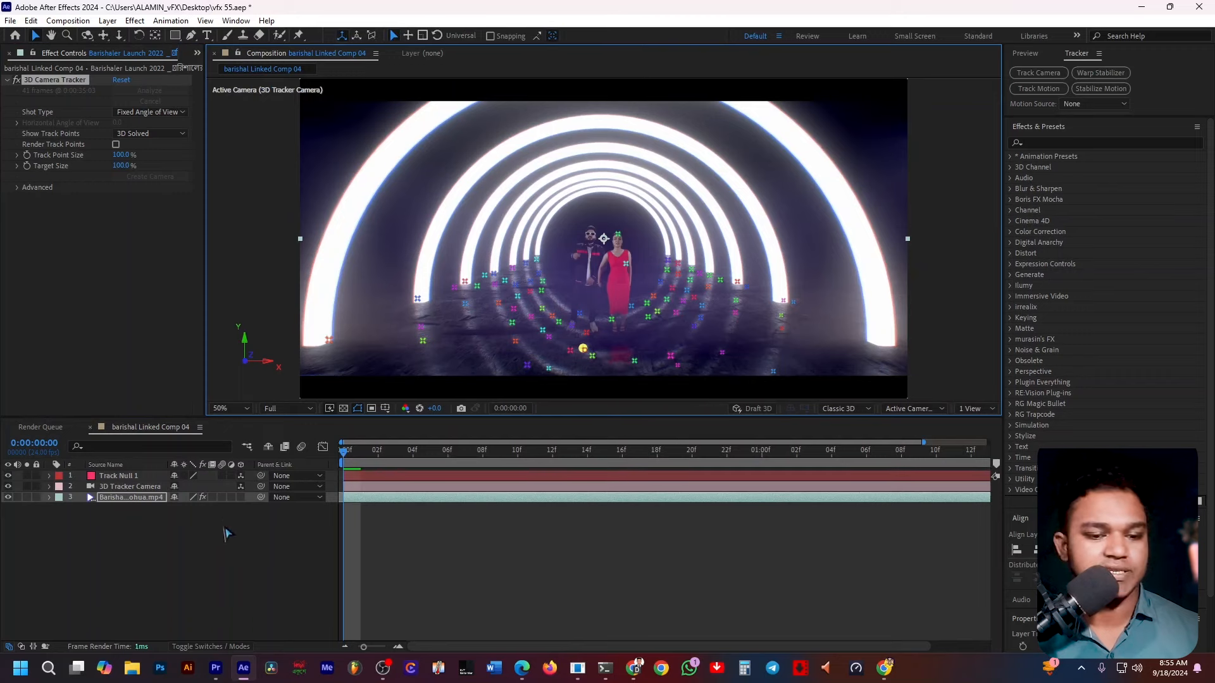
# Preview the tracked footage and zoom in to inspect the floor, returning the viewer to fit size.
pyautogui.press('space')
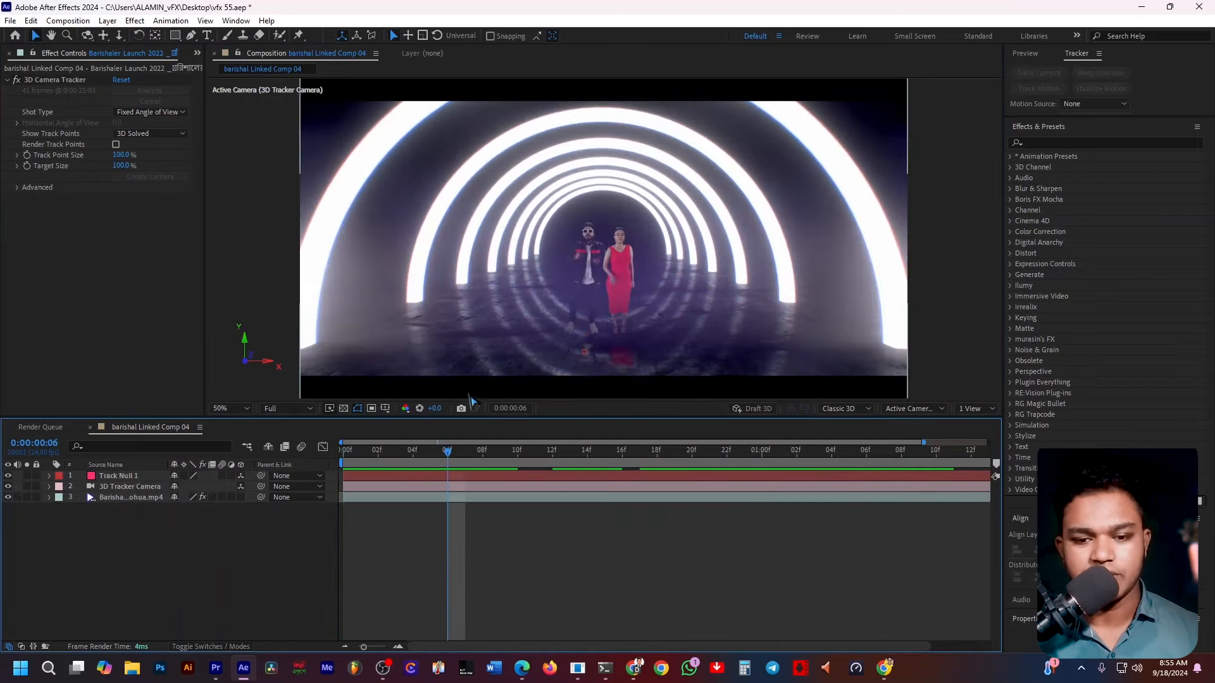
pyautogui.scroll(4, 648, 367)
pyautogui.moveTo(648, 367); pyautogui.dragTo(669, 27)
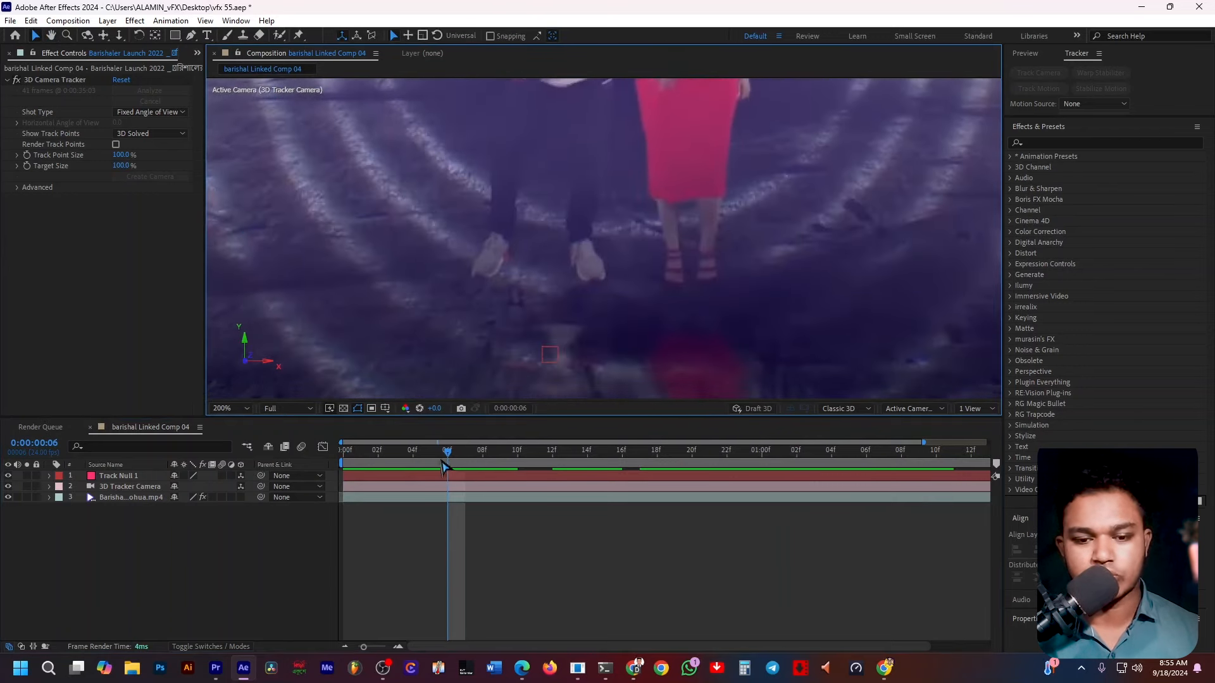
pyautogui.moveTo(445, 457); pyautogui.dragTo(201, 484)
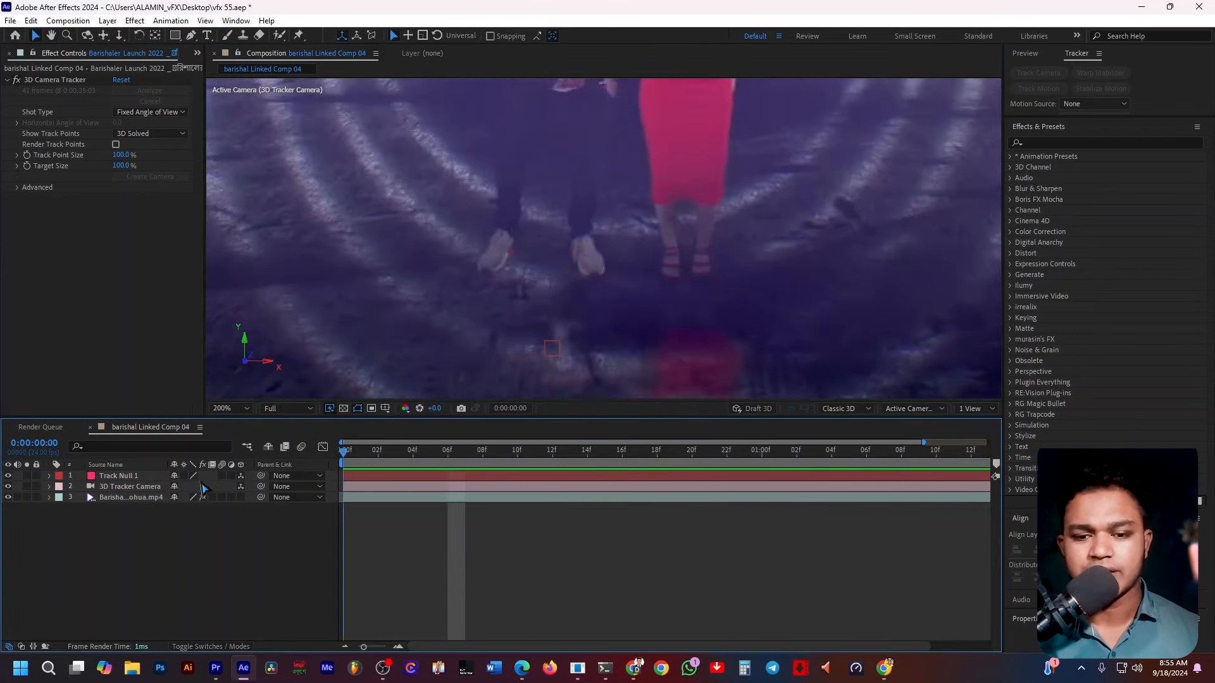
pyautogui.scroll(-2, 612, 288)
pyautogui.scroll(1, 719, 314)
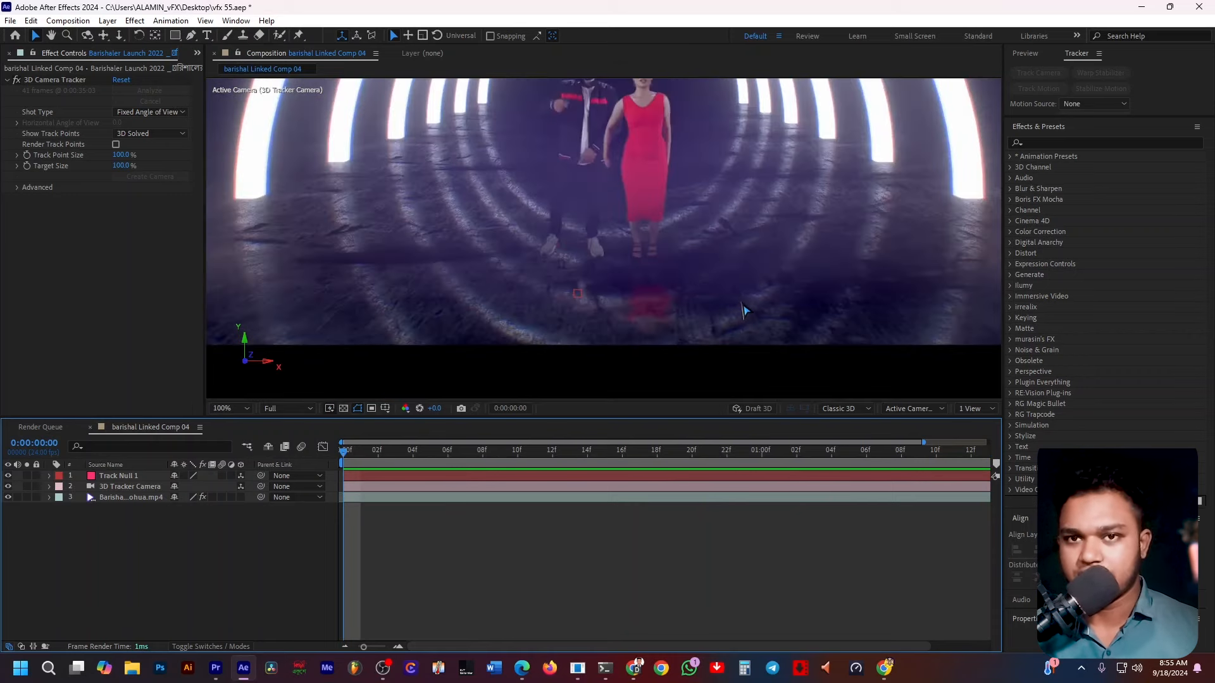
pyautogui.scroll(-2, 745, 307)
pyautogui.scroll(2, 667, 328)
pyautogui.scroll(-4, 667, 329)
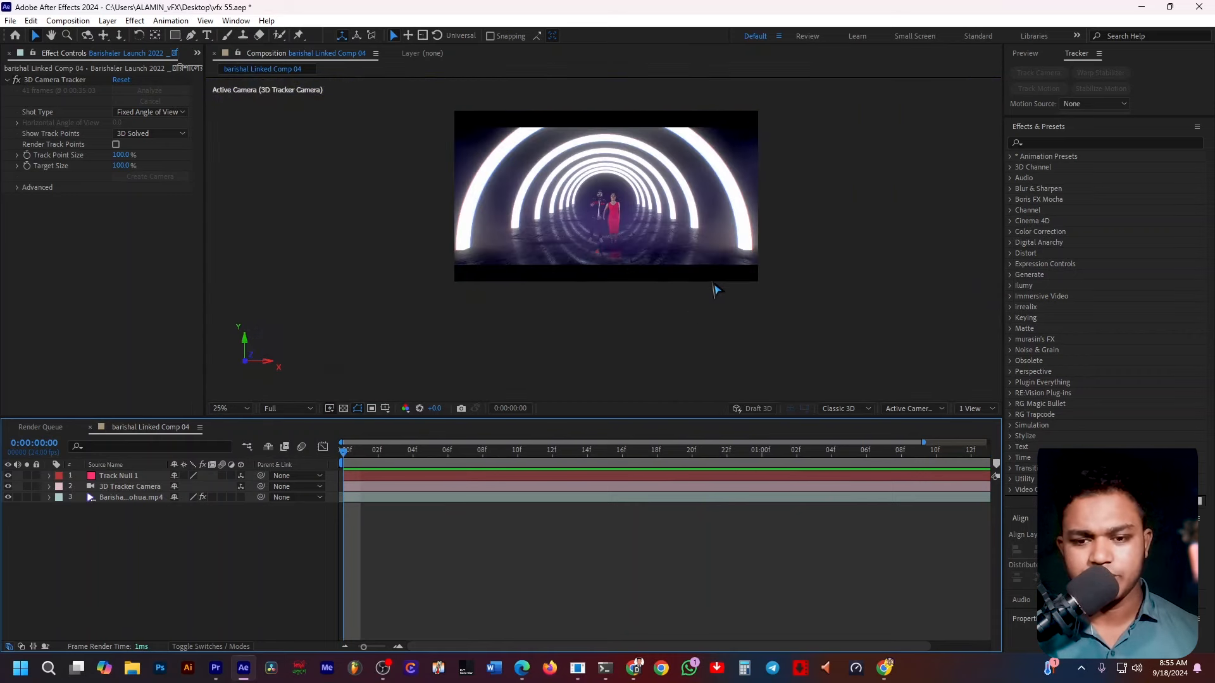
pyautogui.click(231, 408)
pyautogui.click(234, 433)
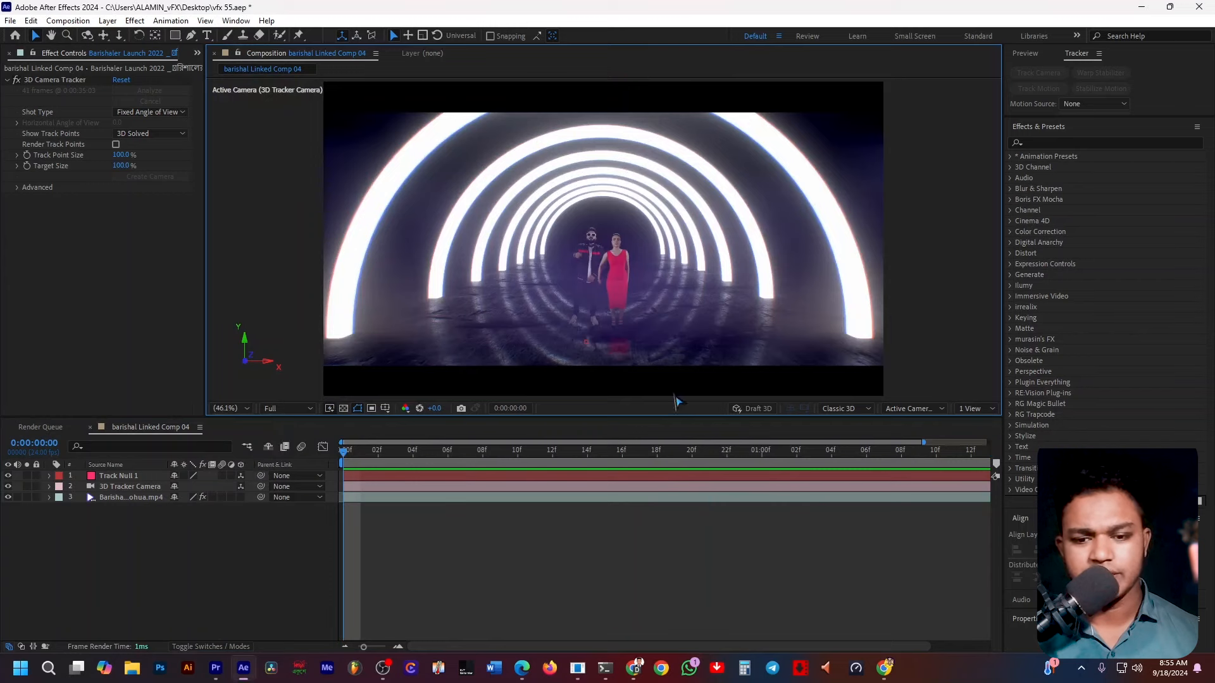
# Add a new 1920 × 1080 black solid layer to the composition.
pyautogui.click(248, 581)
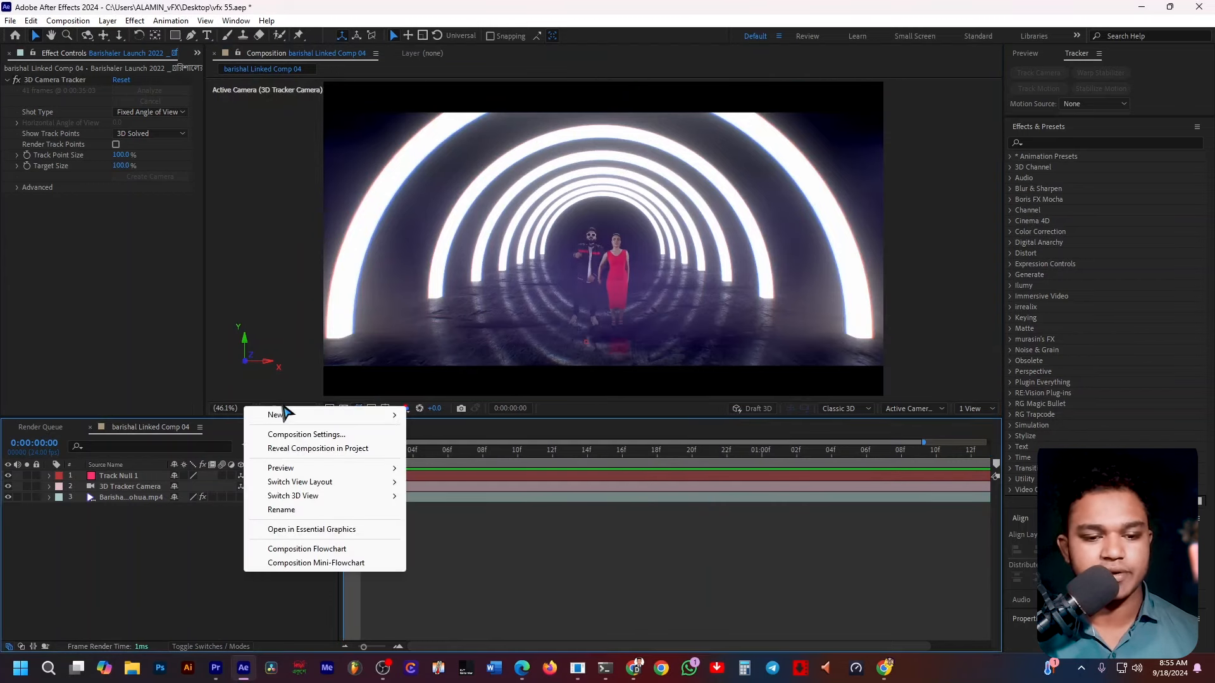
pyautogui.moveTo(286, 414)
pyautogui.click(437, 448)
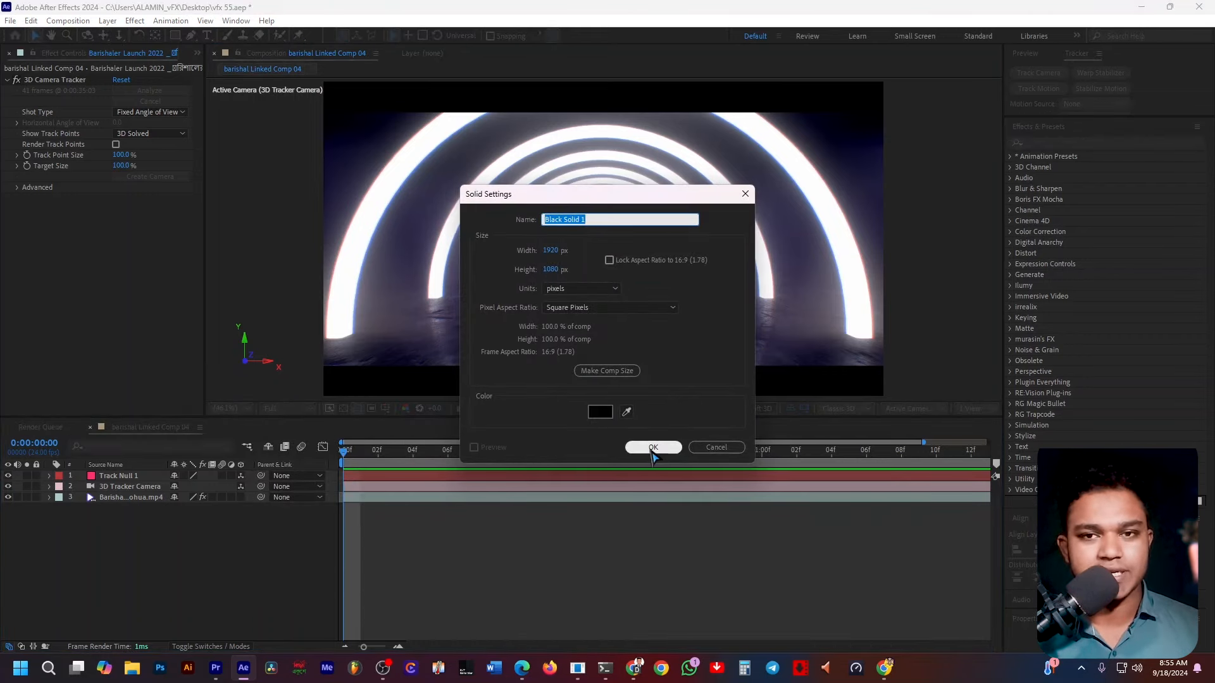
pyautogui.click(652, 447)
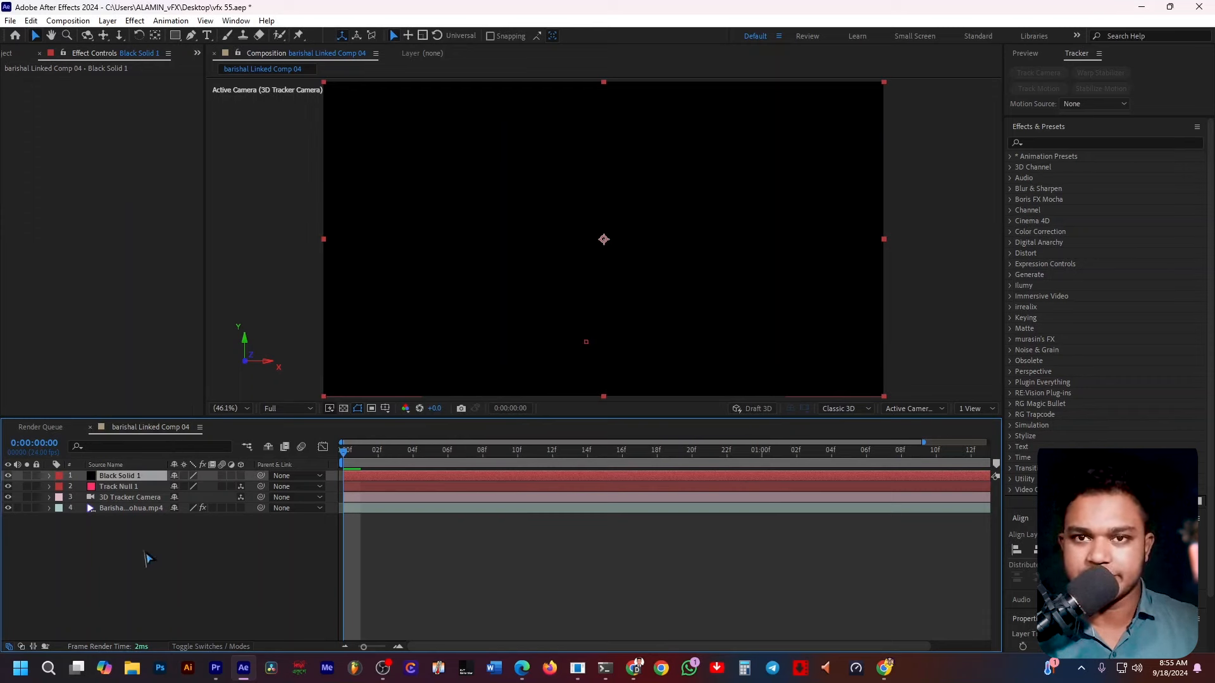
# Search the effects for vol and apply Volna to the black solid layer.
pyautogui.click(260, 582)
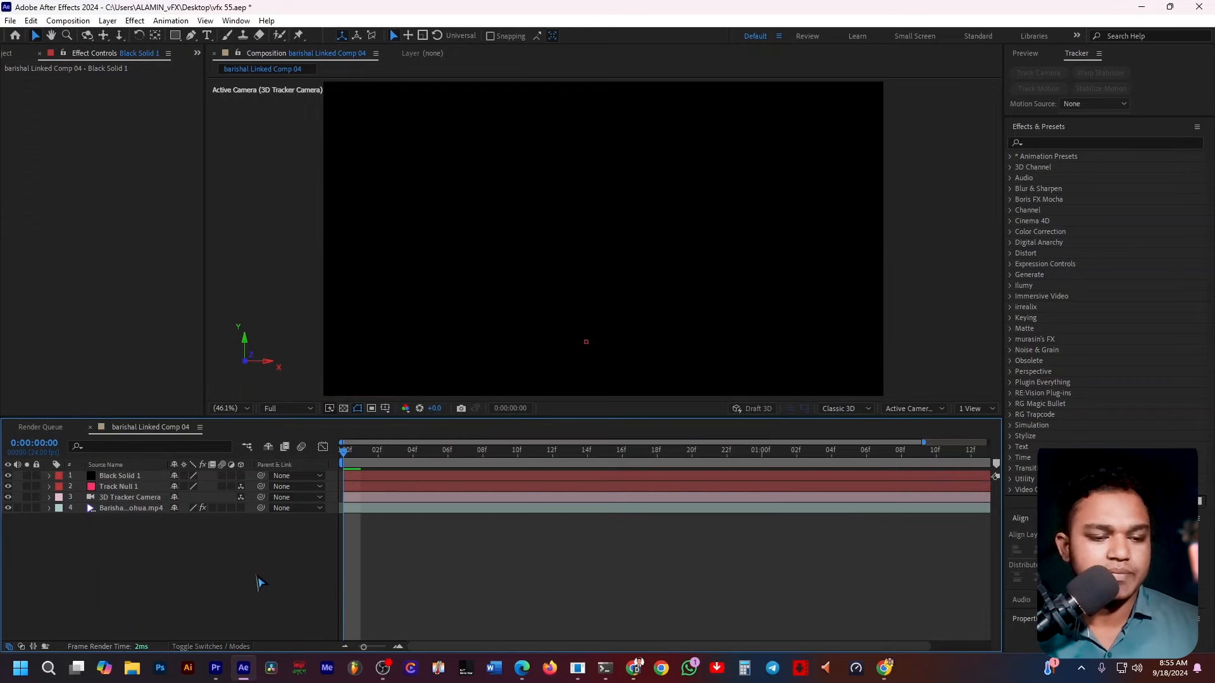
pyautogui.click(433, 478)
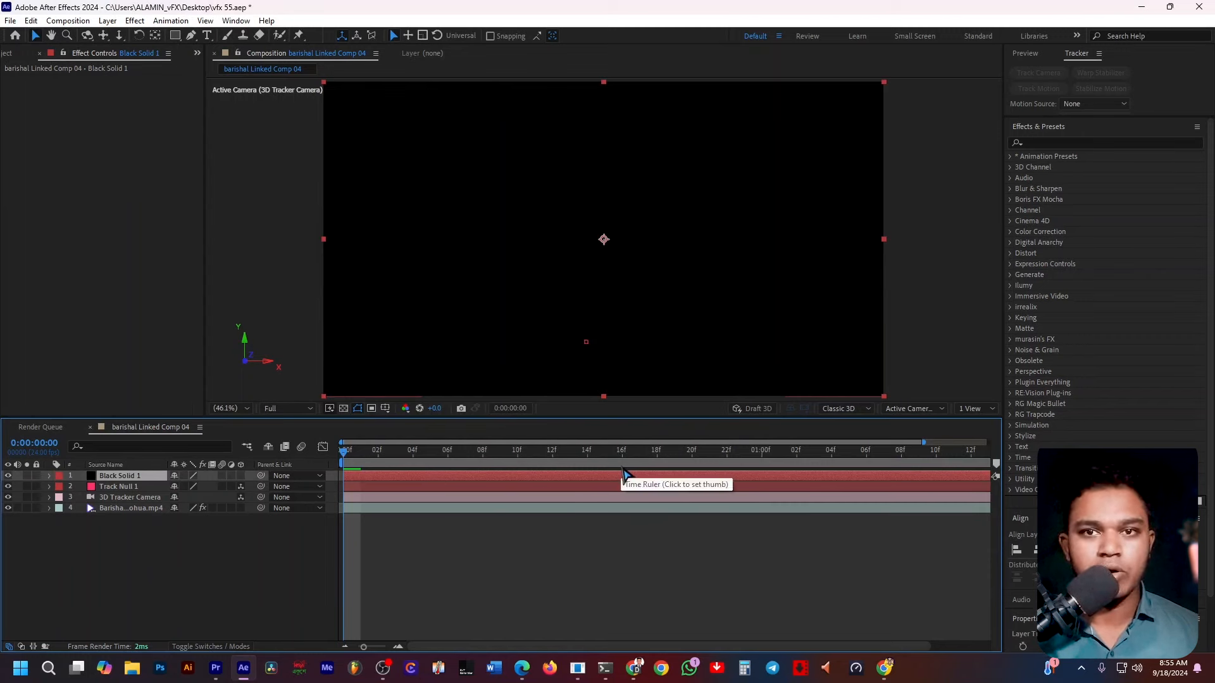
pyautogui.click(1047, 143)
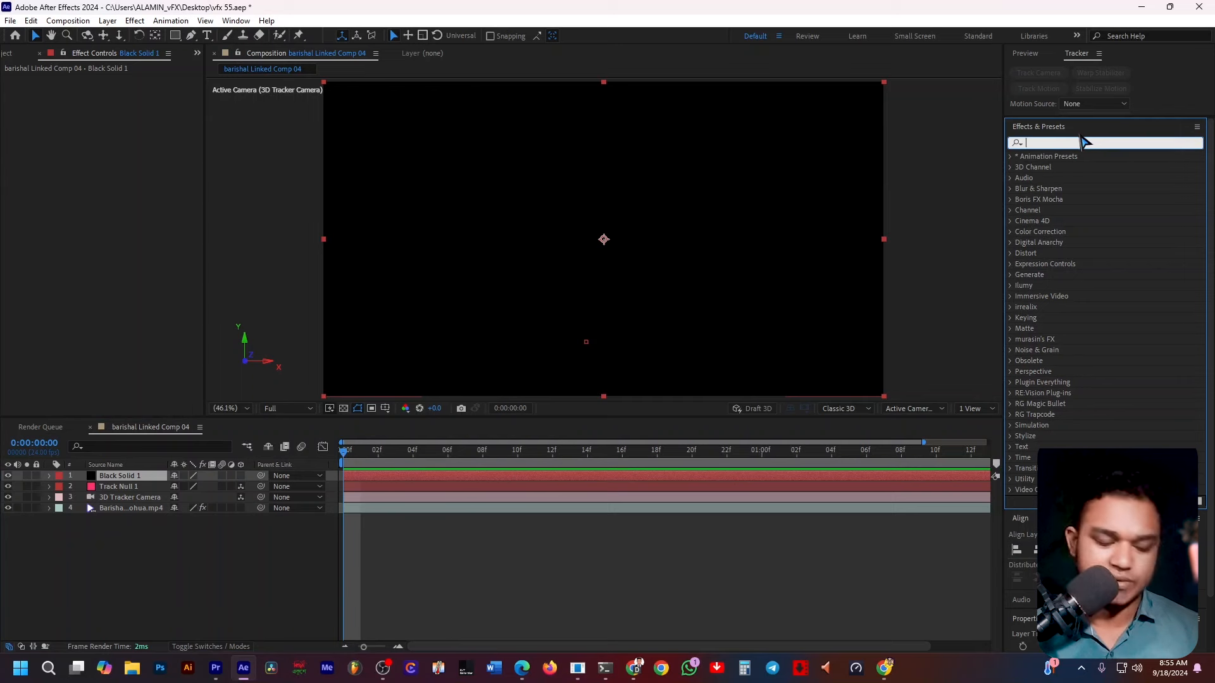
pyautogui.write('vol')
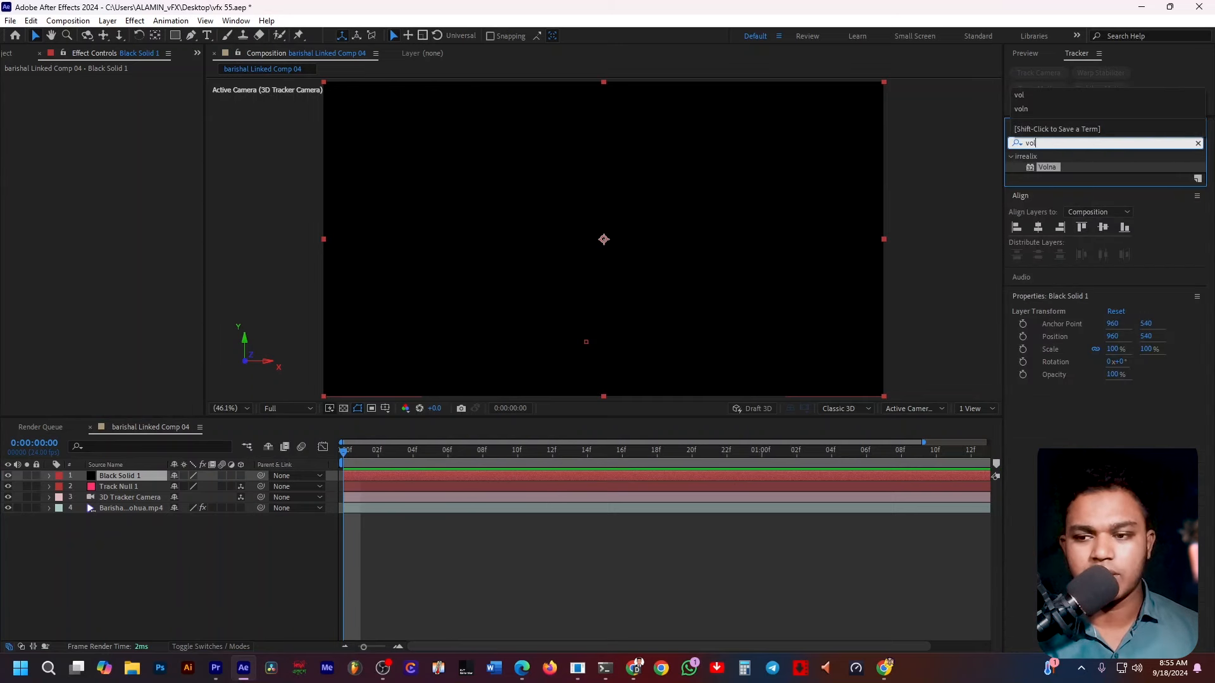
pyautogui.click(1048, 168)
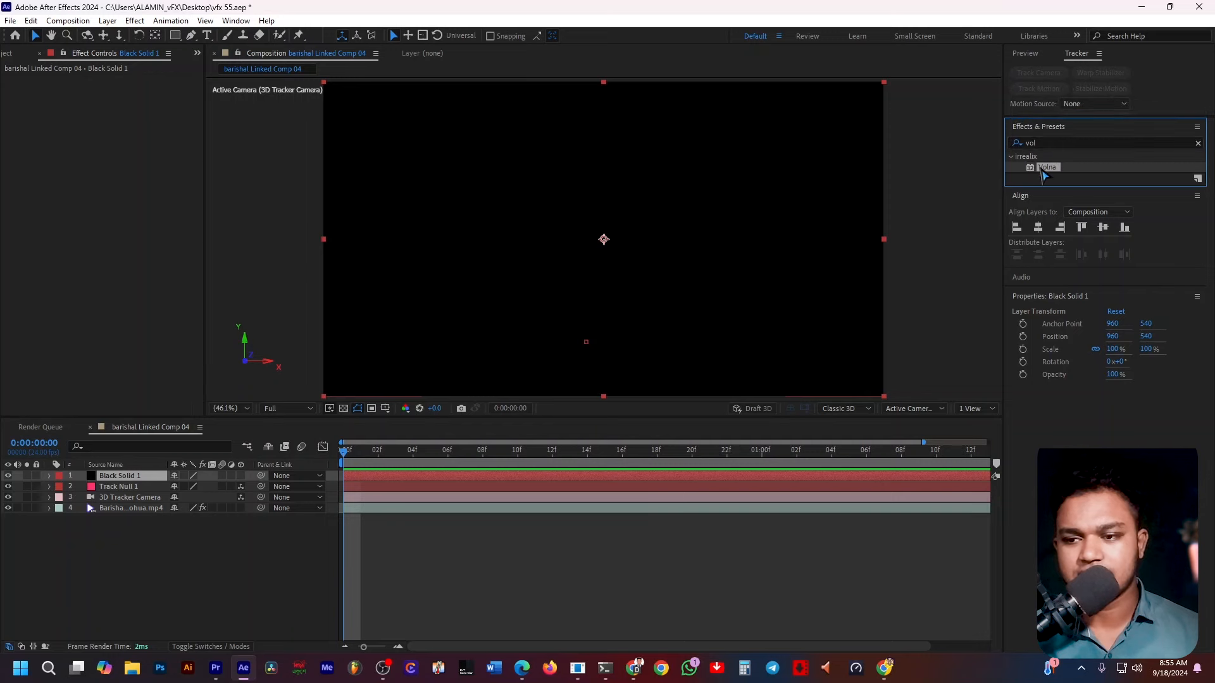
pyautogui.moveTo(1044, 174); pyautogui.dragTo(423, 477)
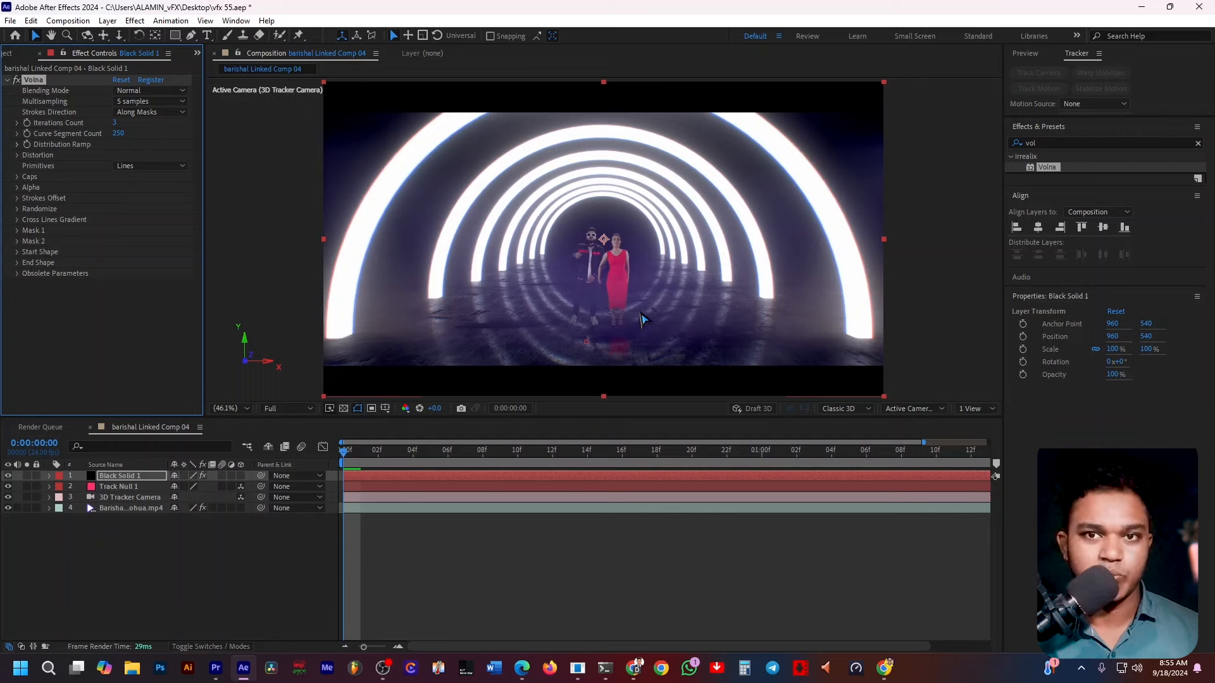
# Draw a straight horizontal mask path across the solid with the Pen tool, extending past both frame edges.
pyautogui.click(244, 617)
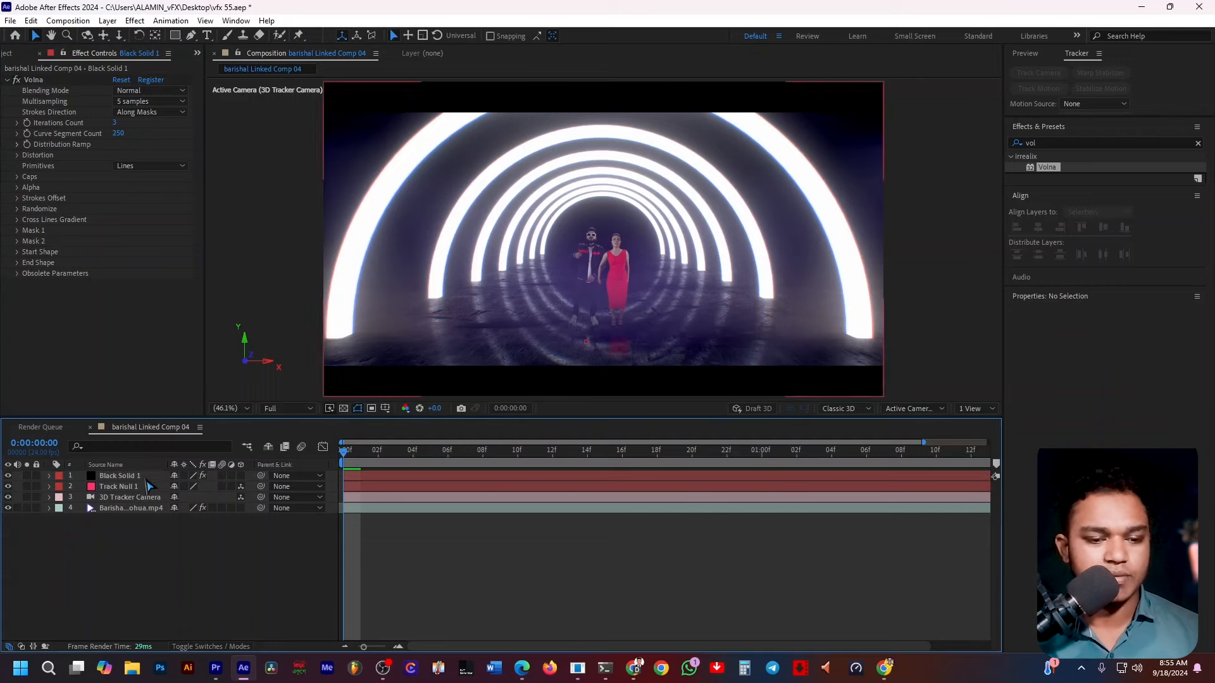
pyautogui.click(148, 479)
pyautogui.click(190, 34)
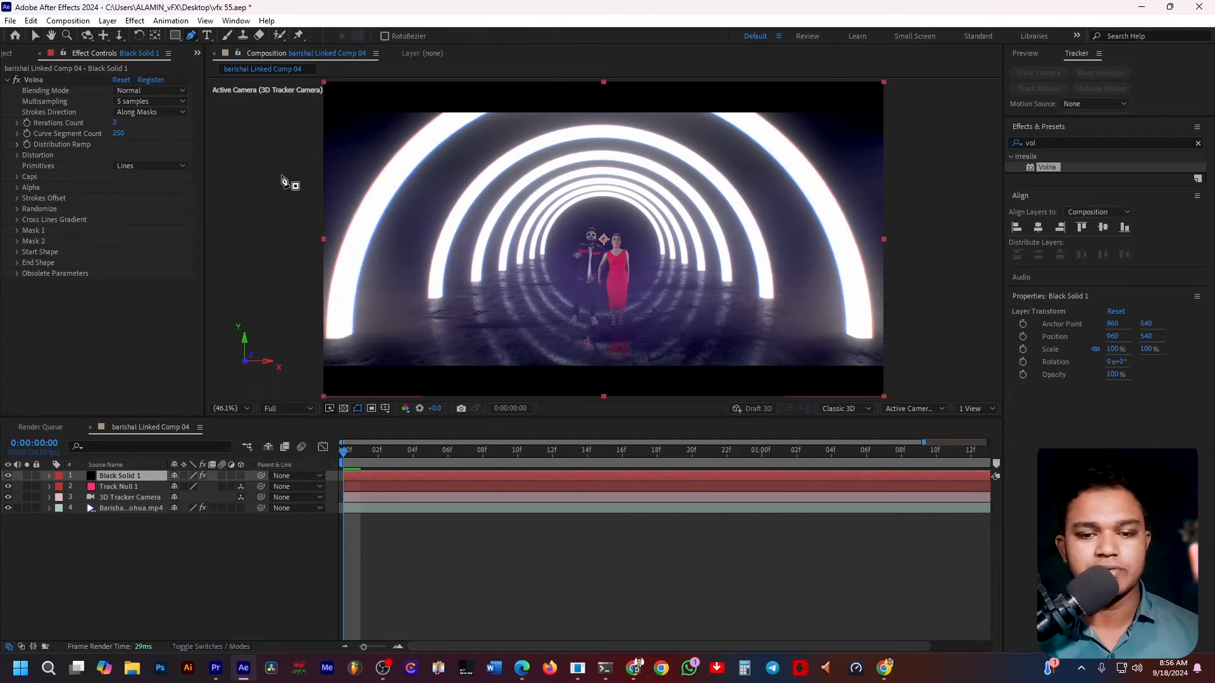
pyautogui.click(300, 336)
pyautogui.moveTo(924, 334); pyautogui.dragTo(992, 324)
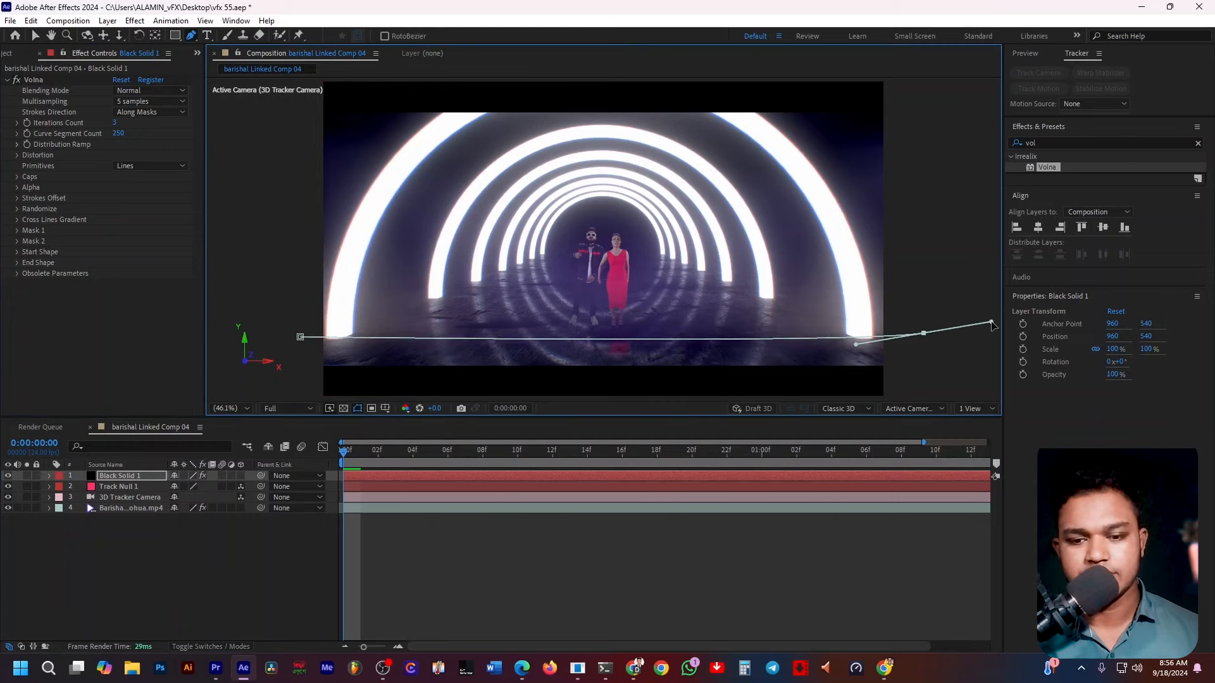
pyautogui.hotkey('ctrl', 'z')
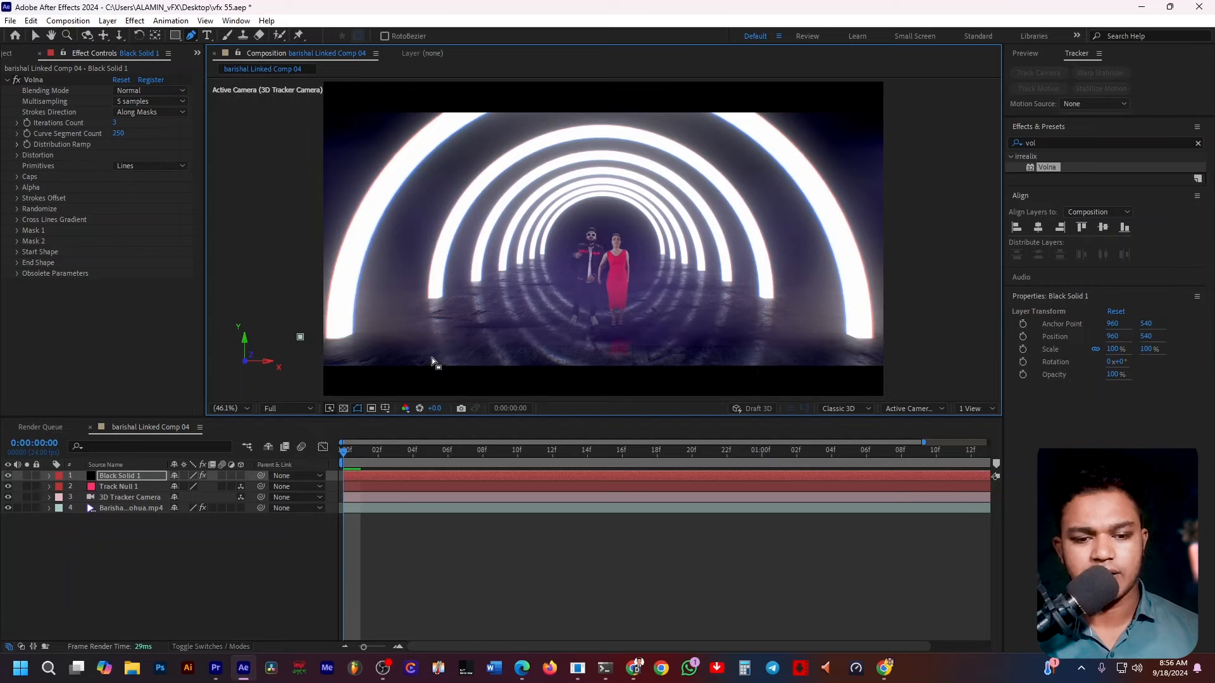
pyautogui.hotkey('ctrl', 'z')
pyautogui.click(304, 343)
pyautogui.click(982, 347)
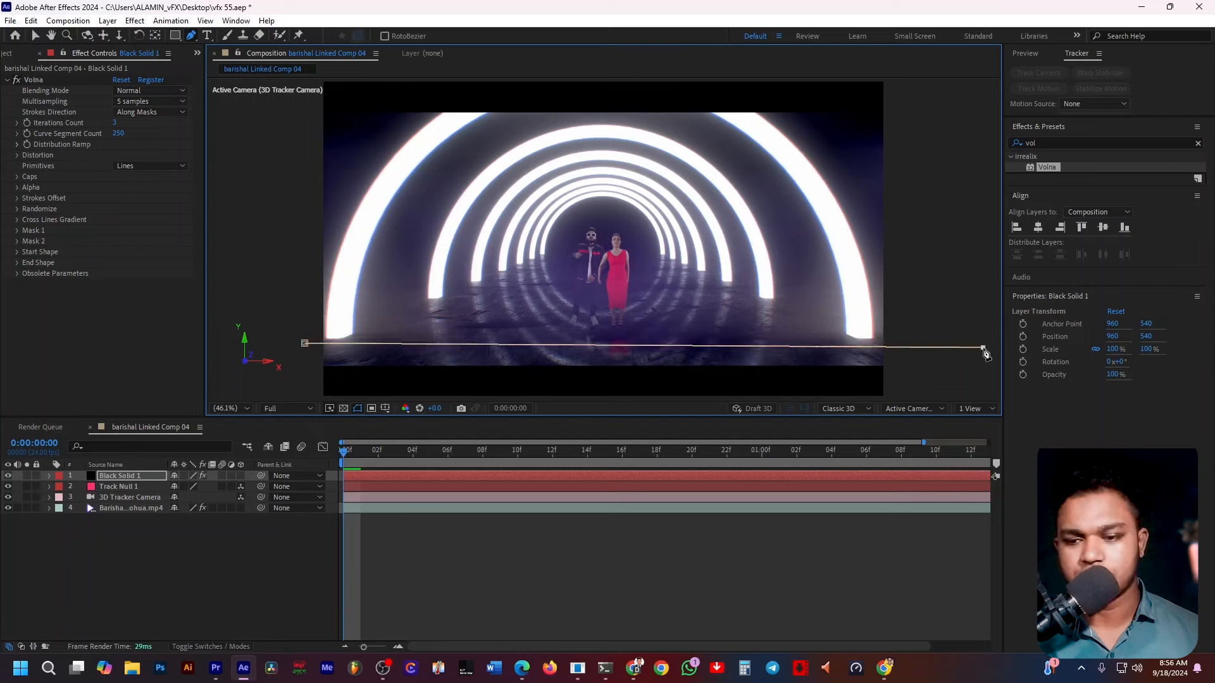
pyautogui.click(305, 343)
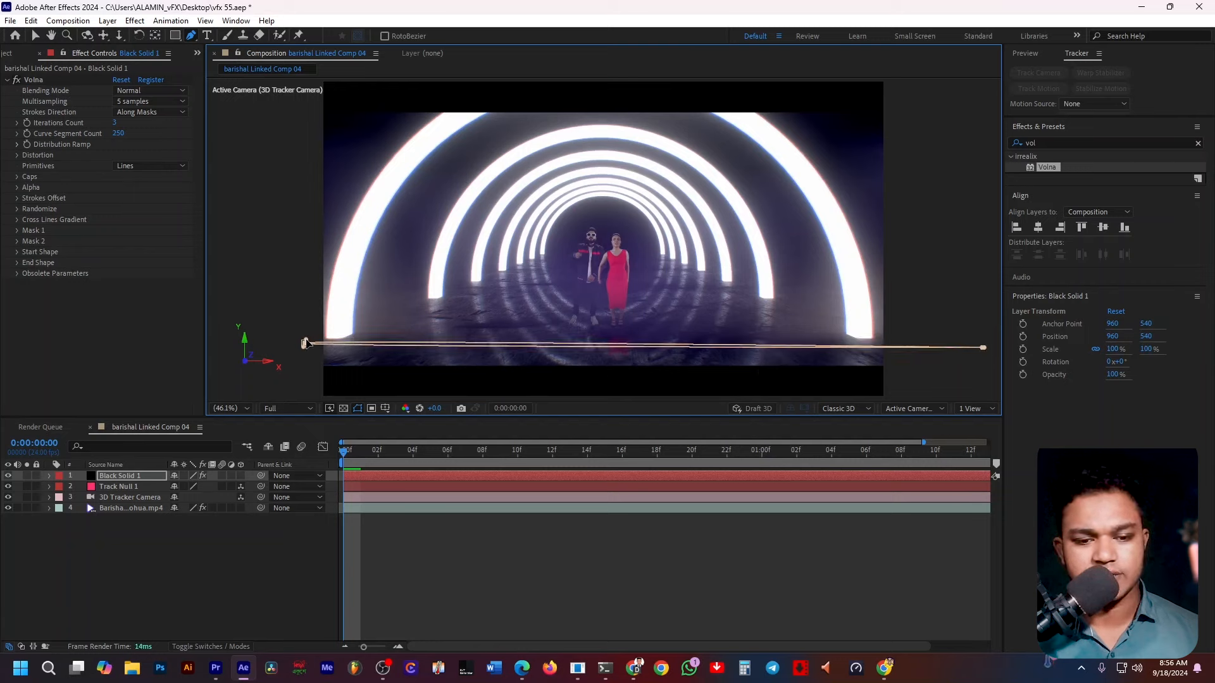
pyautogui.hotkey('ctrl', 'z')
# Nudge the mask path's right end point to level the line, undoing the stray edits.
pyautogui.click(208, 608)
pyautogui.click(128, 477)
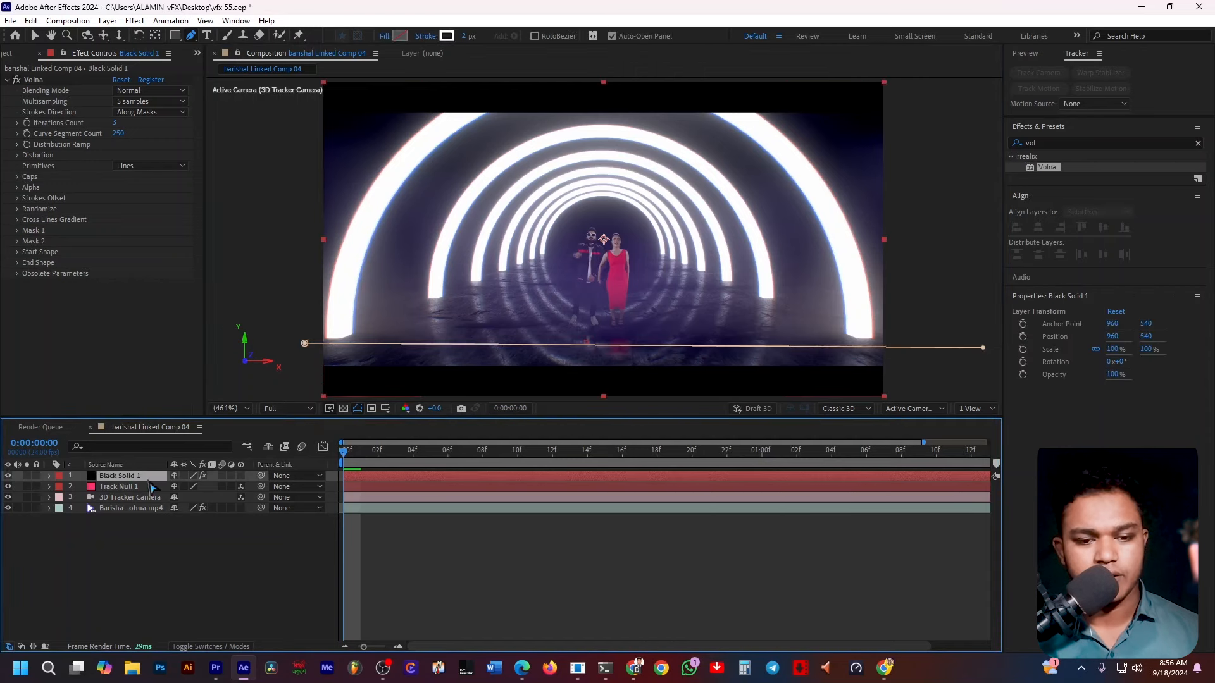
pyautogui.click(305, 341)
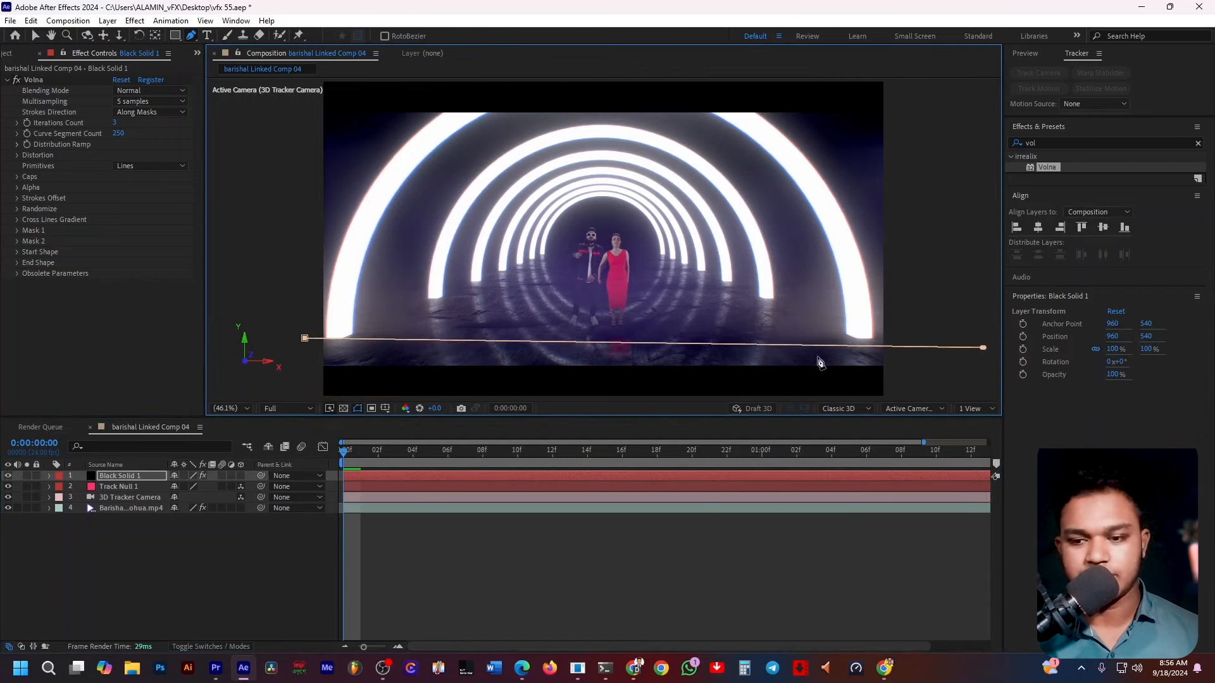
pyautogui.moveTo(983, 349); pyautogui.dragTo(984, 356)
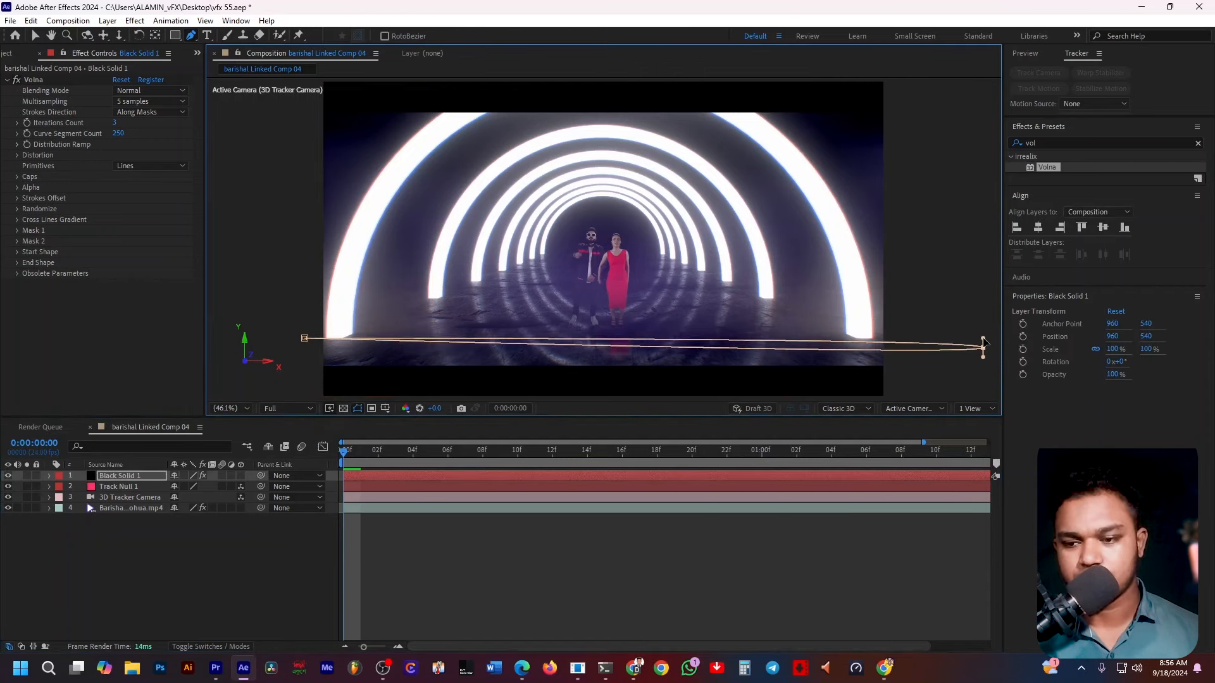
pyautogui.hotkey('ctrl', 'z')
pyautogui.hotkey('ctrl', 'z')
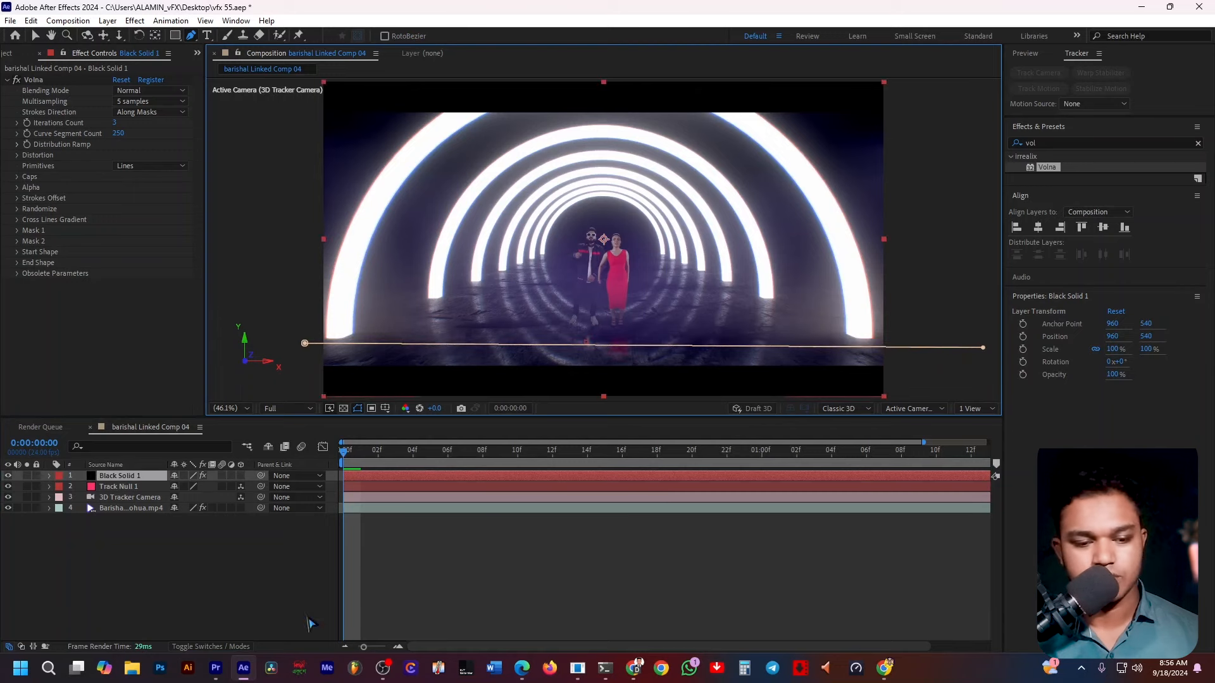
pyautogui.click(191, 596)
pyautogui.click(147, 478)
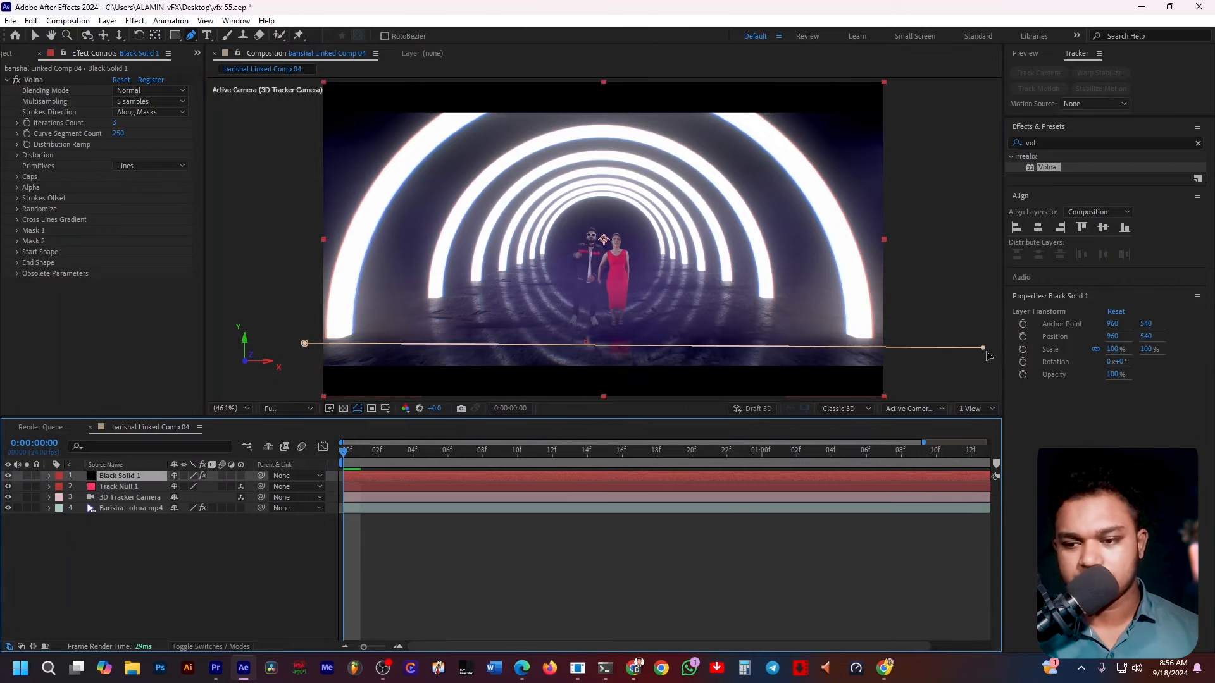
pyautogui.moveTo(983, 350); pyautogui.dragTo(984, 342)
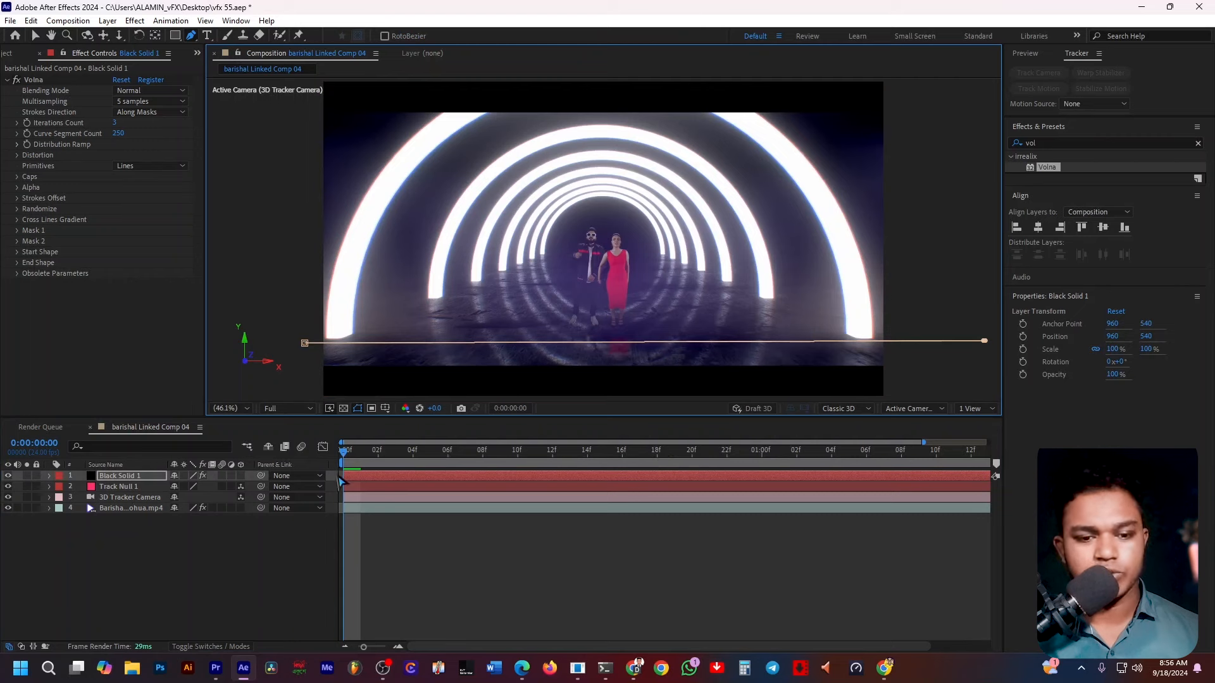
pyautogui.moveTo(306, 345); pyautogui.dragTo(280, 345)
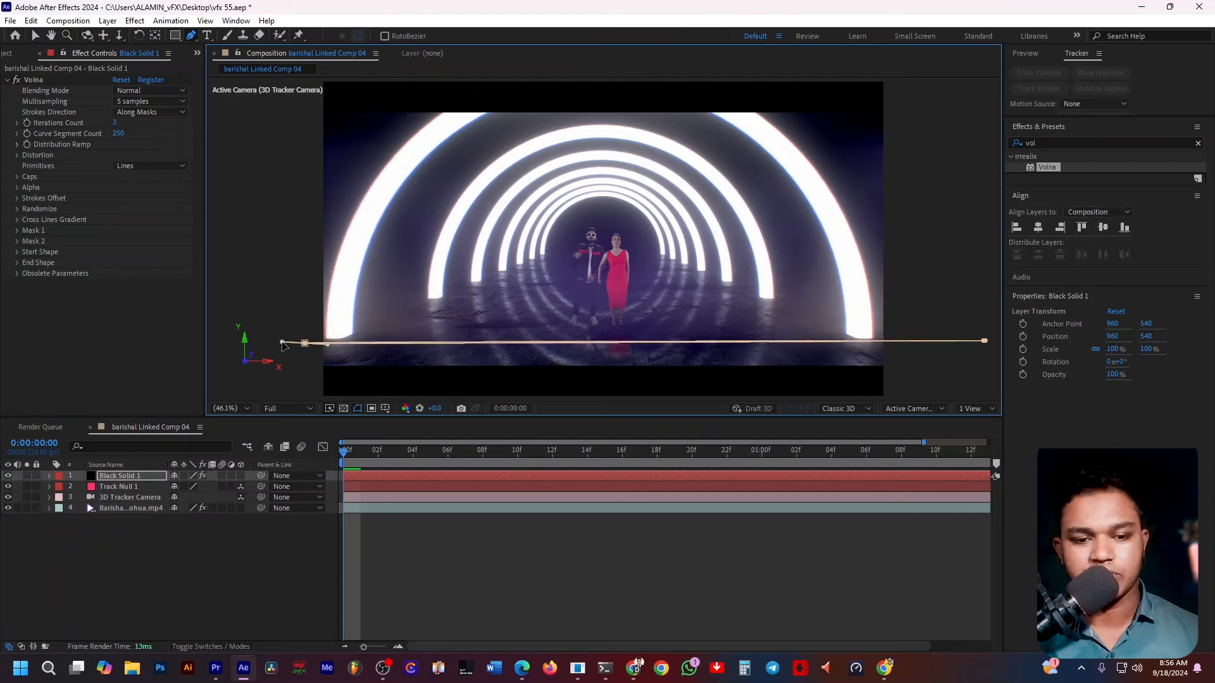
pyautogui.hotkey('ctrl', 'z')
# Move the mask path's left end point farther left beyond the frame edge.
pyautogui.click(193, 551)
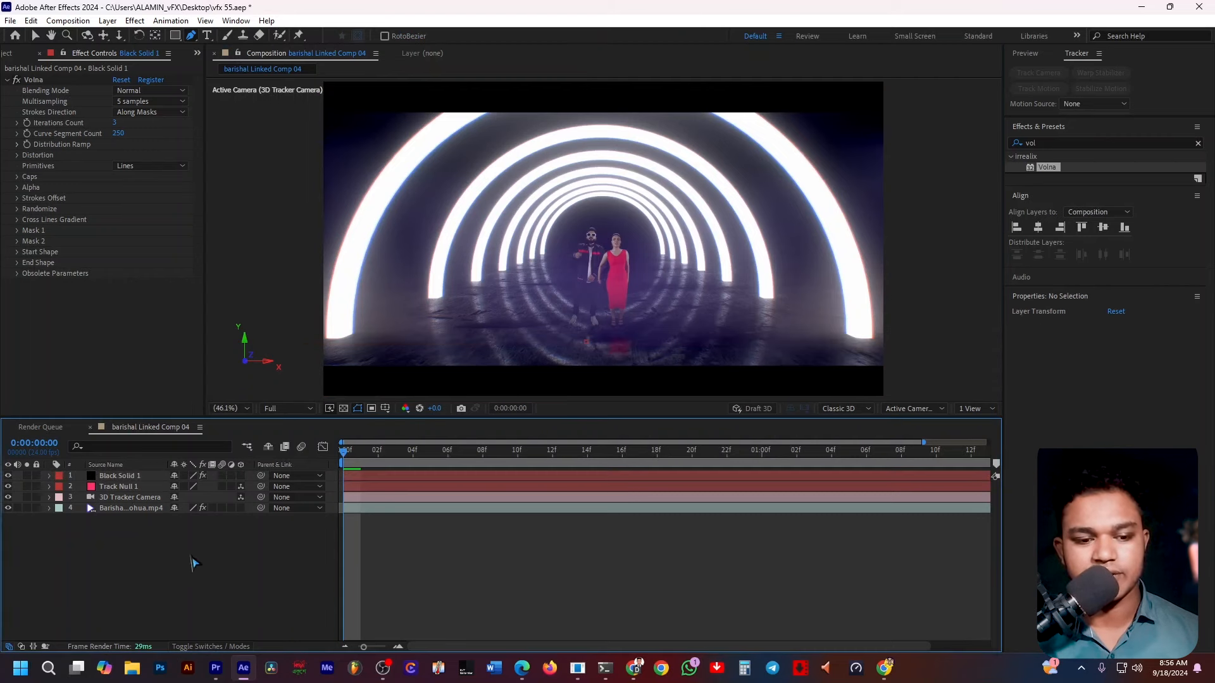
pyautogui.click(161, 478)
pyautogui.moveTo(304, 345); pyautogui.dragTo(278, 341)
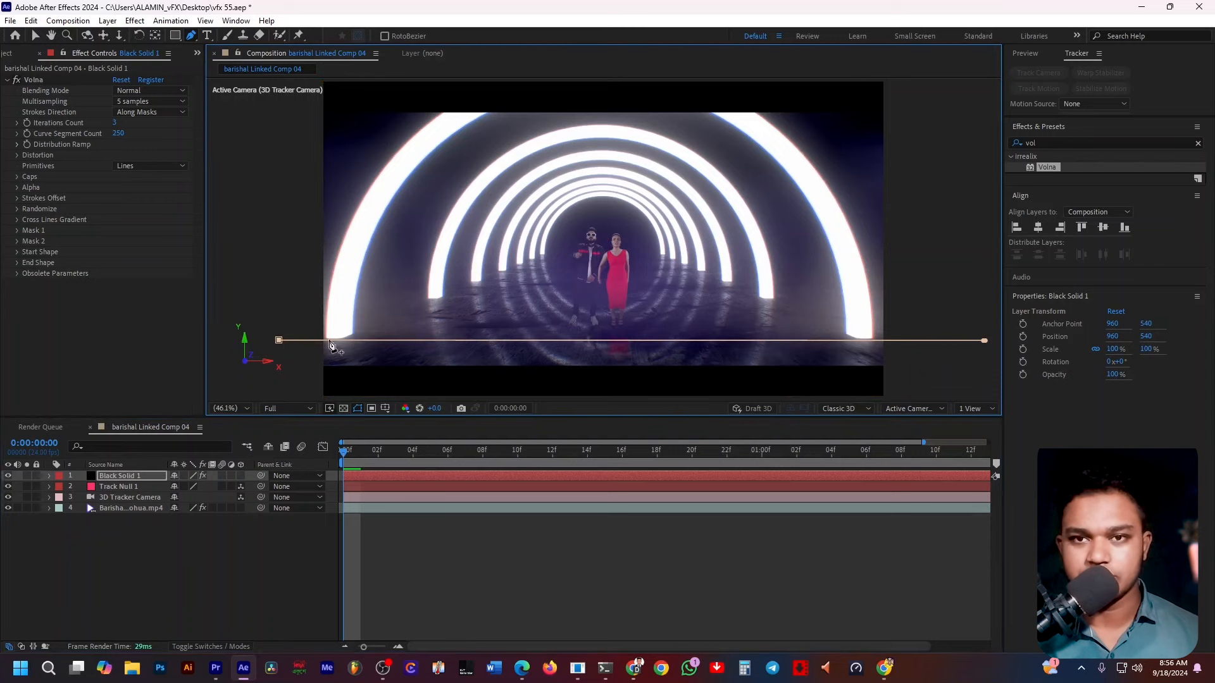
pyautogui.press(',')
pyautogui.press(',')
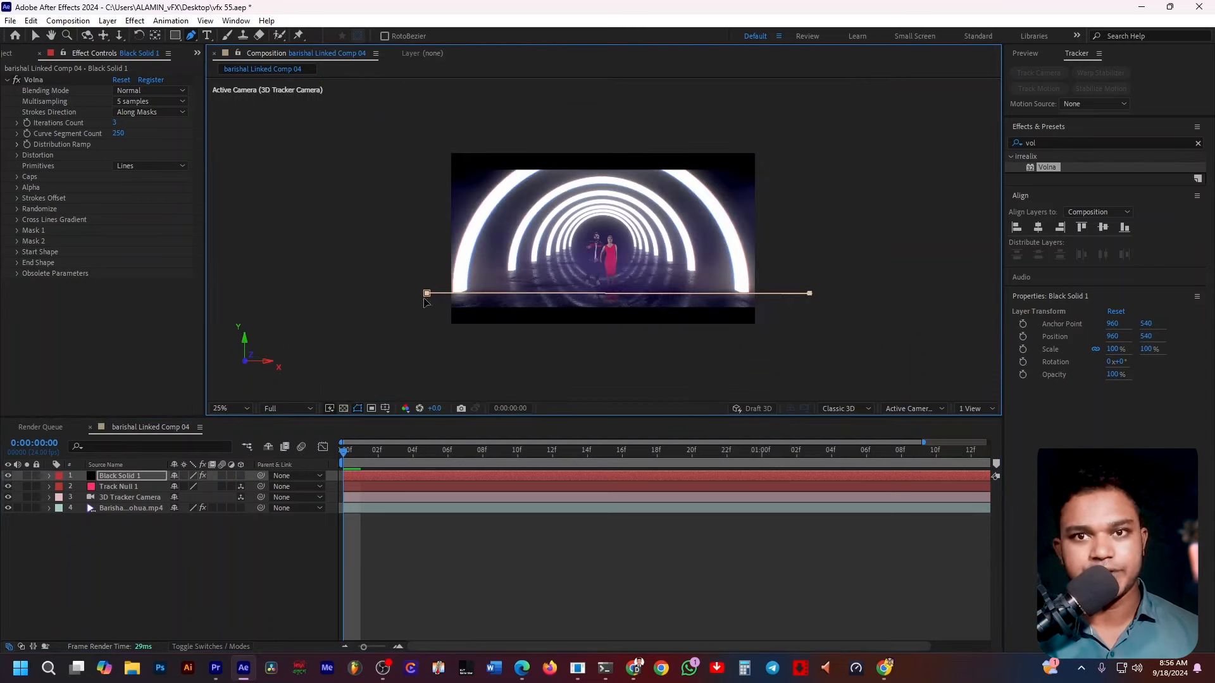
pyautogui.scroll(2, 467, 357)
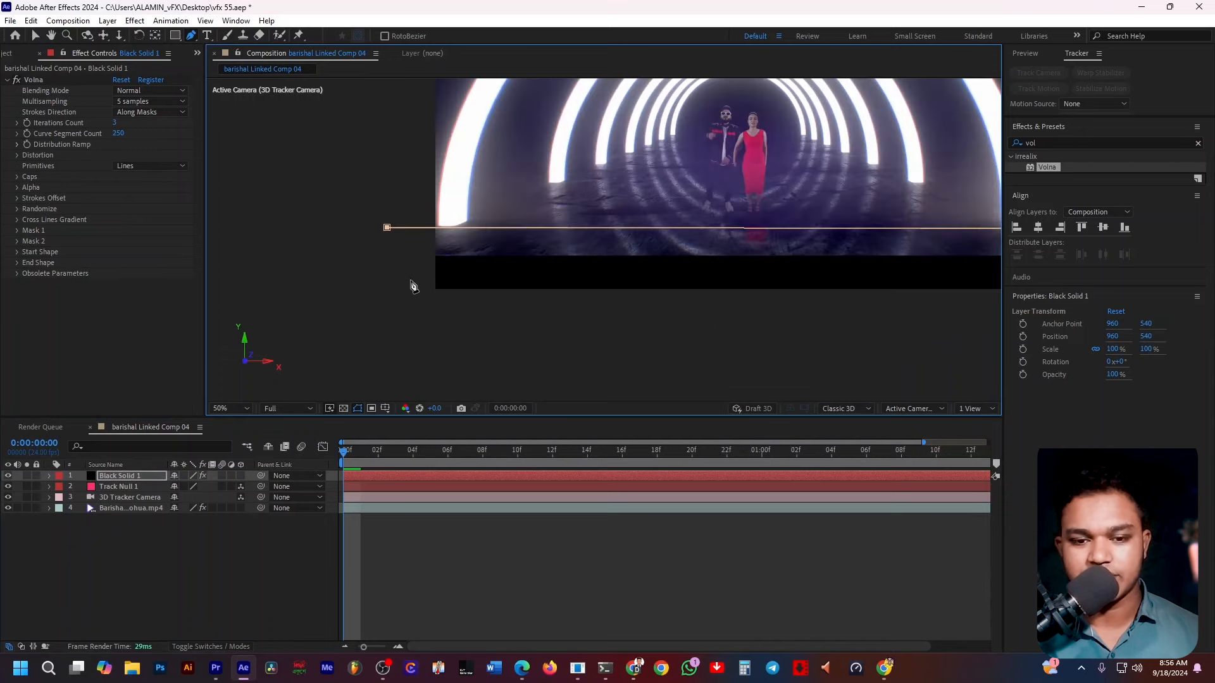
pyautogui.moveTo(805, 306); pyautogui.dragTo(659, 336)
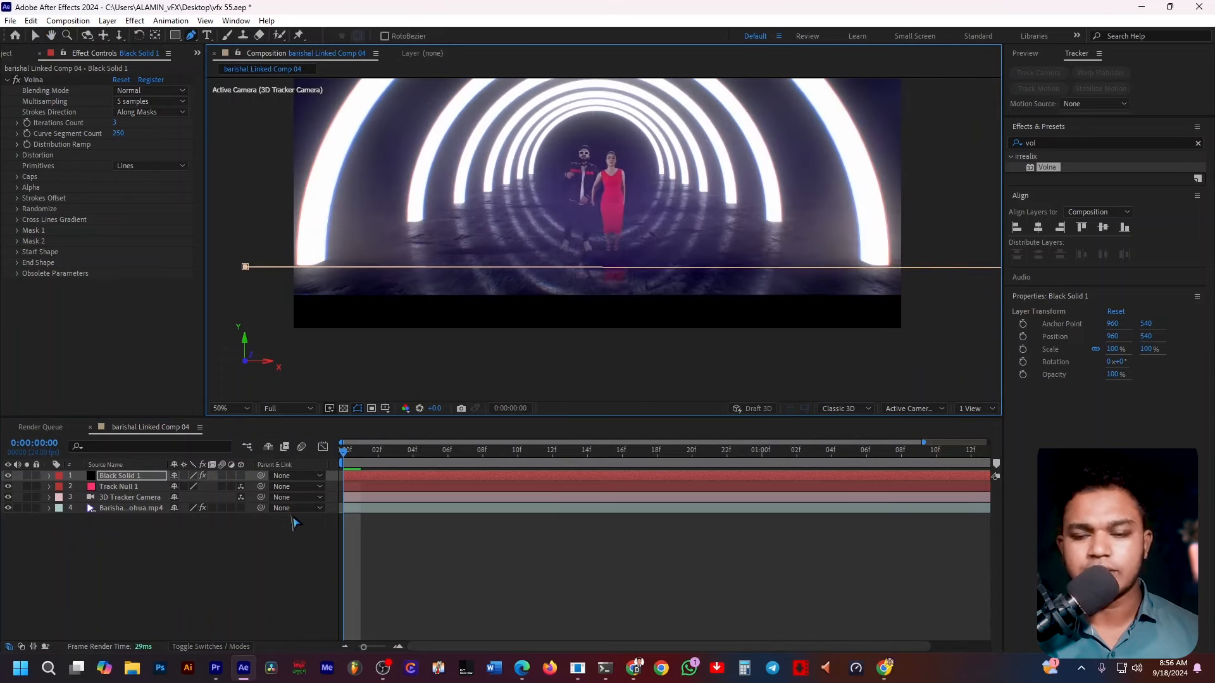
pyautogui.click(274, 575)
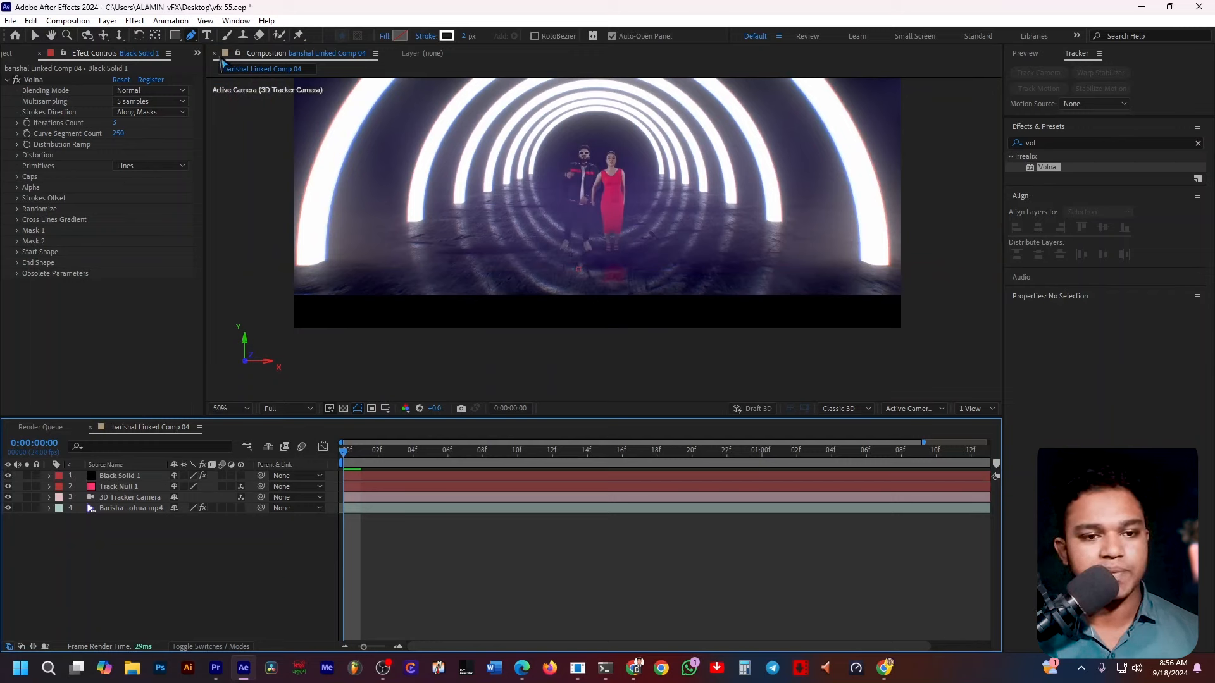
pyautogui.click(267, 339)
pyautogui.click(943, 342)
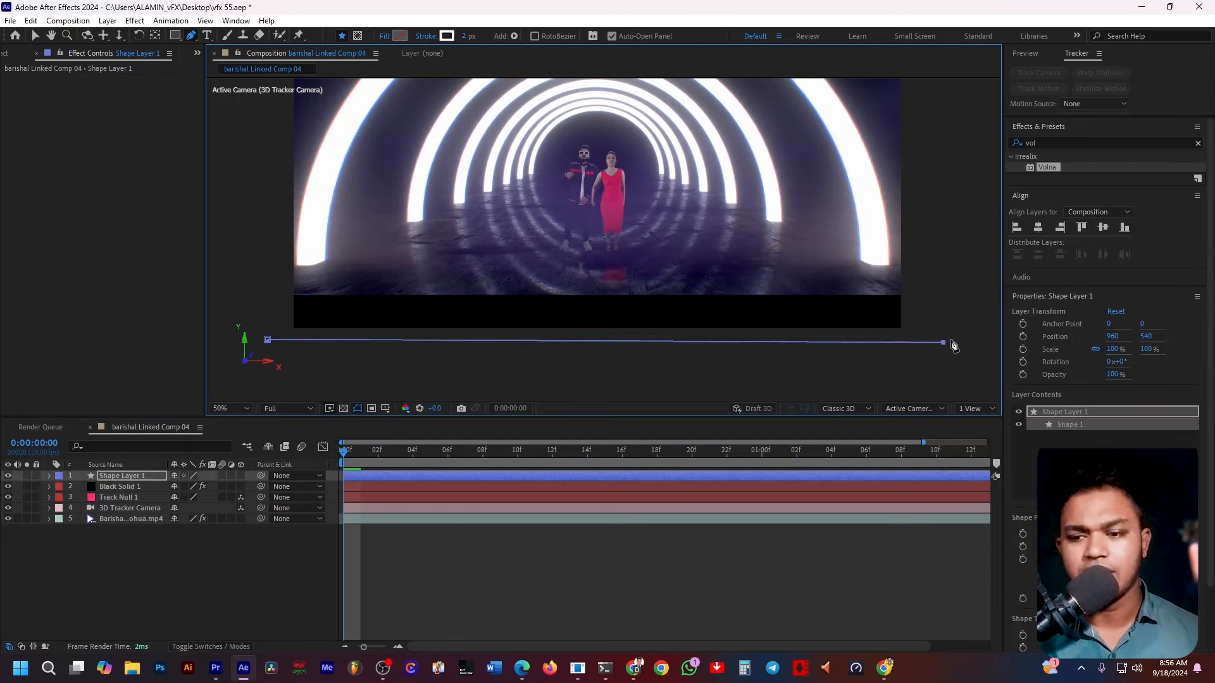
pyautogui.click(180, 595)
pyautogui.click(139, 476)
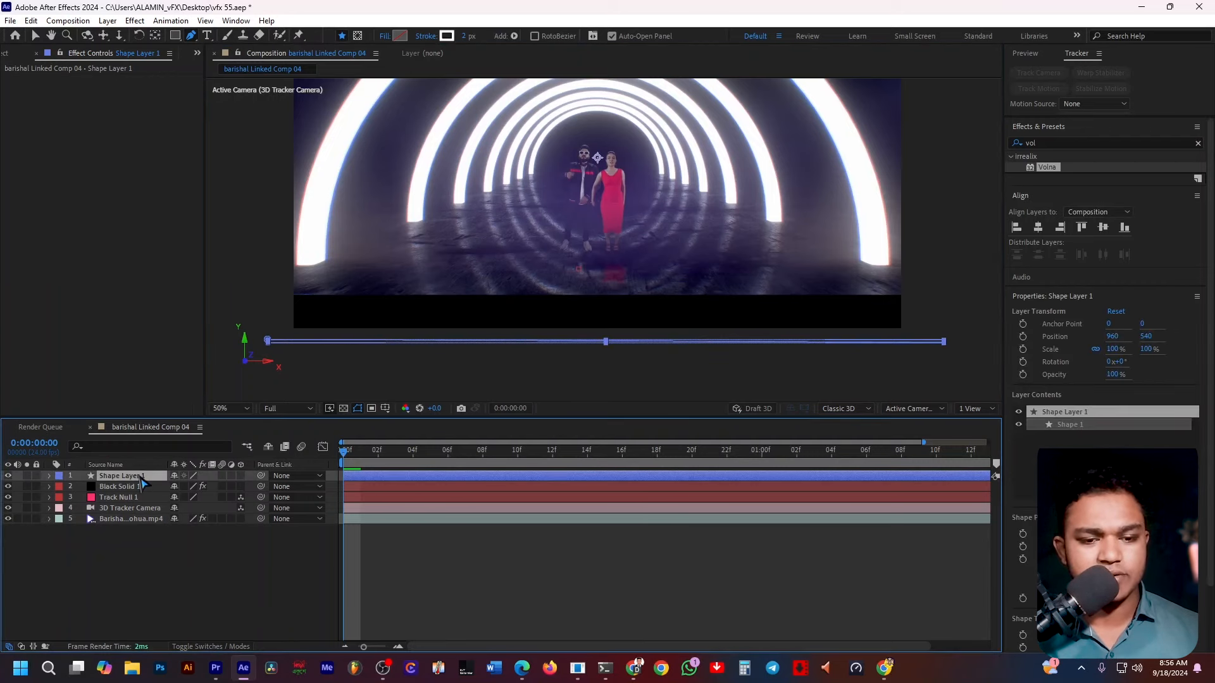
pyautogui.press('Delete')
pyautogui.press('Delete')
pyautogui.press('Delete')
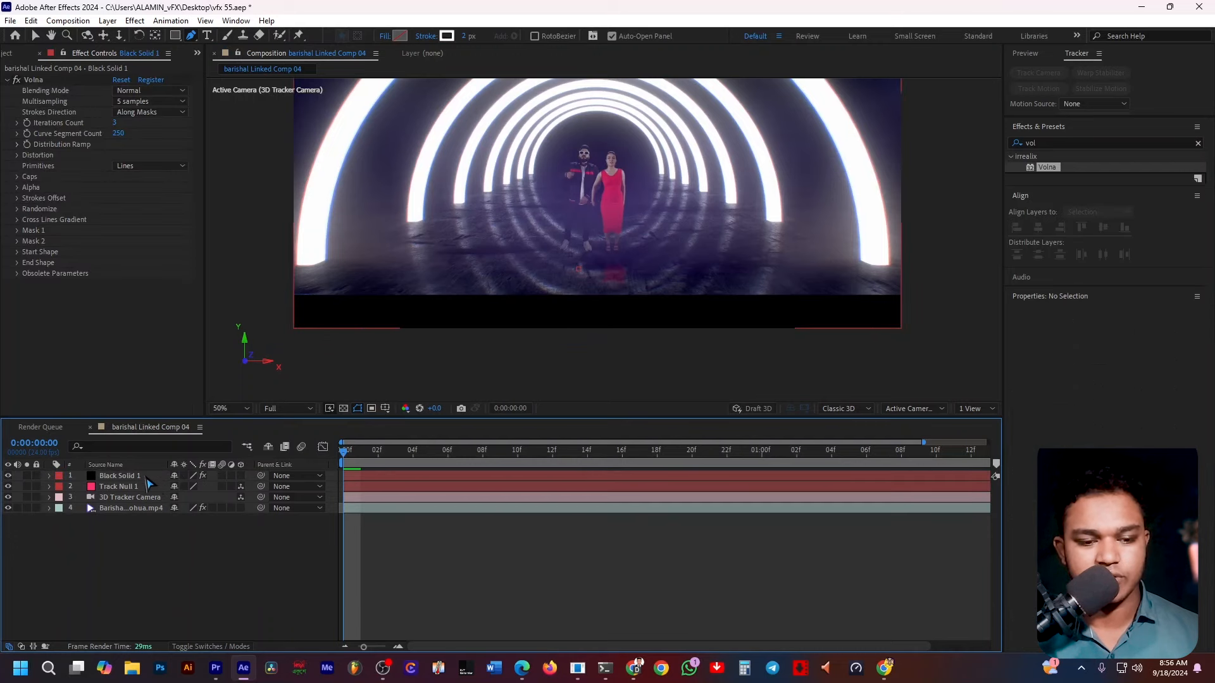
# Draw a second straight horizontal mask path on the solid just below the frame, extending past its right edge.
pyautogui.click(148, 480)
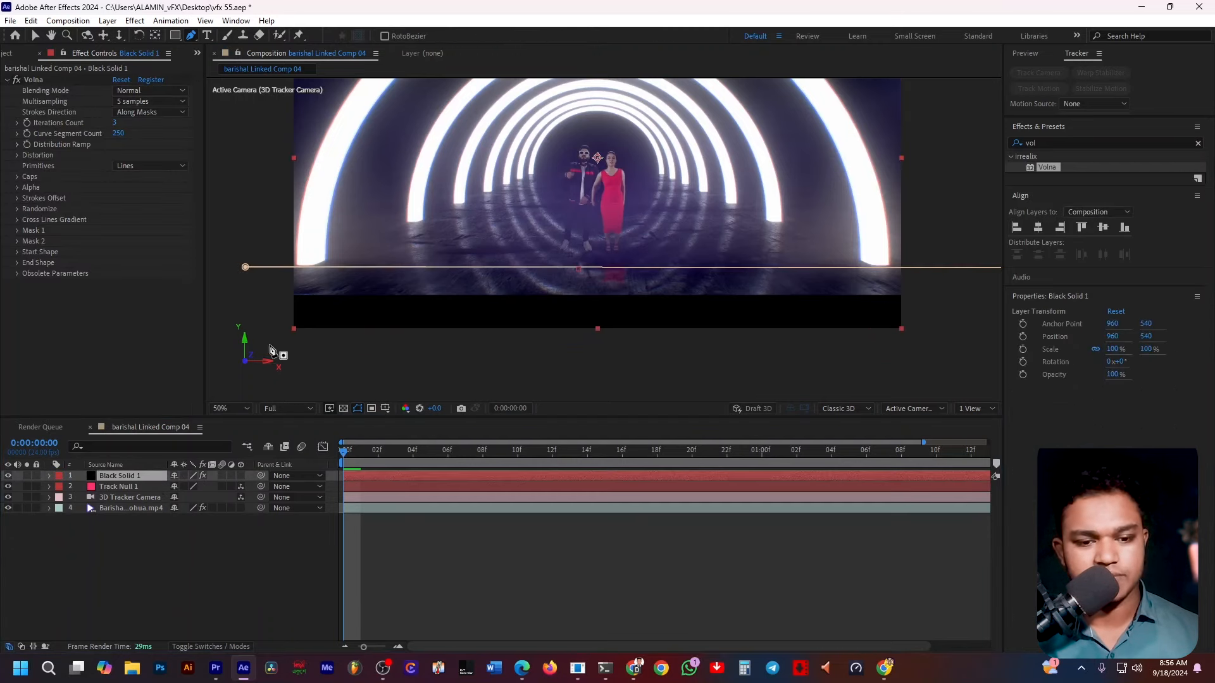
pyautogui.click(261, 350)
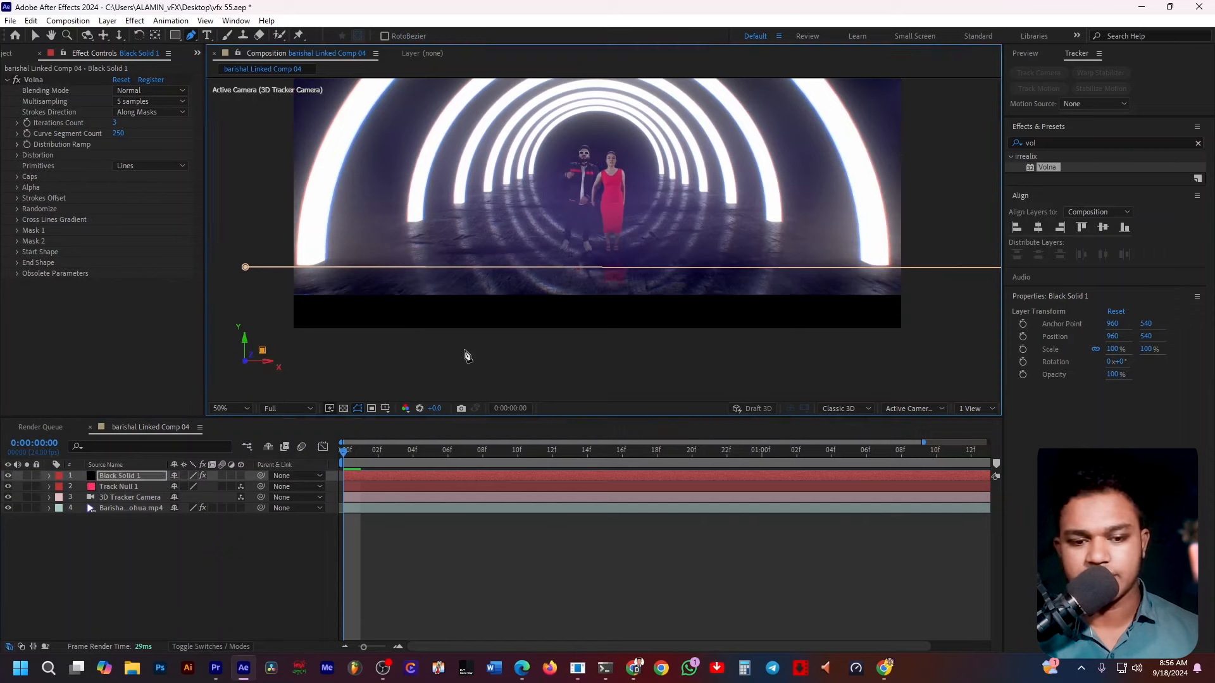
pyautogui.click(966, 358)
pyautogui.hotkey('ctrl', 'z')
pyautogui.keyDown('shift'); pyautogui.click(930, 350); pyautogui.keyUp('shift')
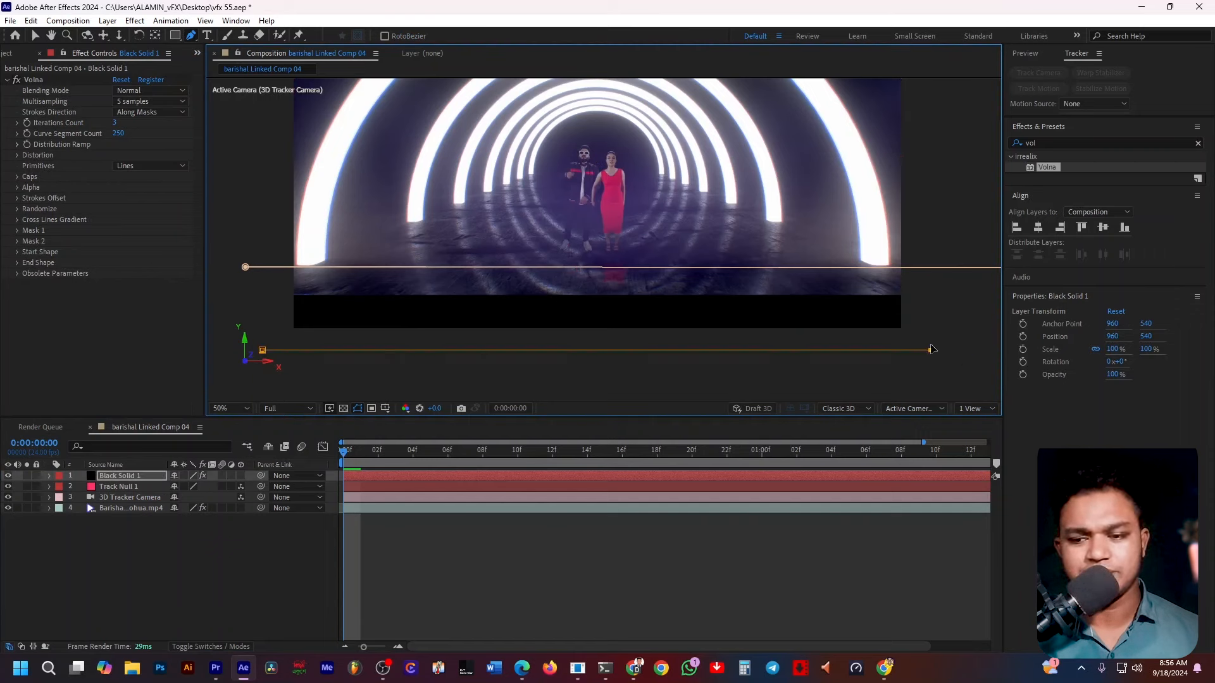
pyautogui.moveTo(931, 353); pyautogui.dragTo(968, 354)
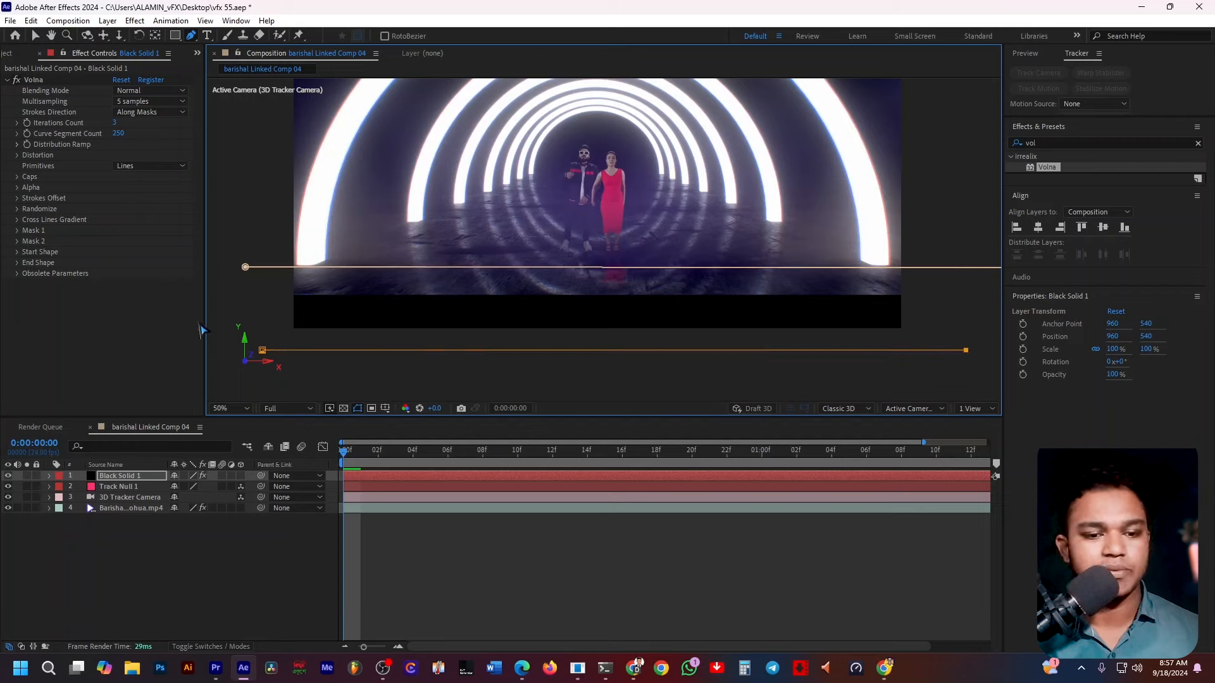
# Set the Mask 1 group of the Volna effect to use Mask 1.
pyautogui.click(137, 548)
pyautogui.click(145, 477)
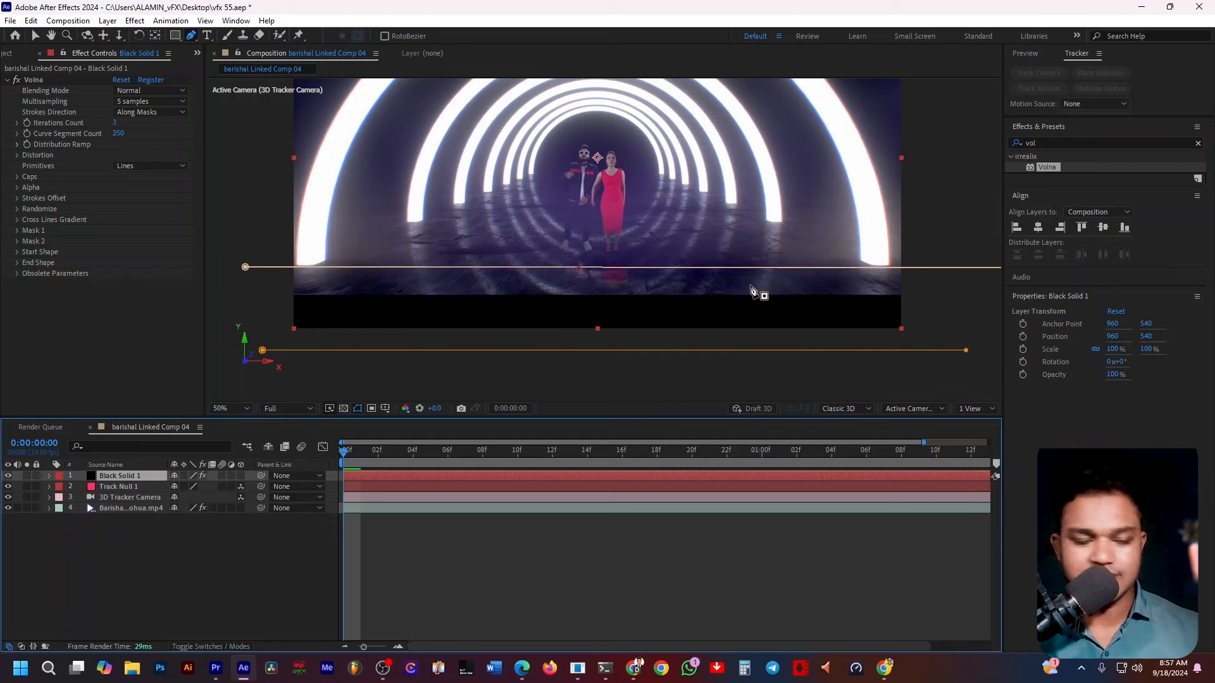
pyautogui.click(36, 35)
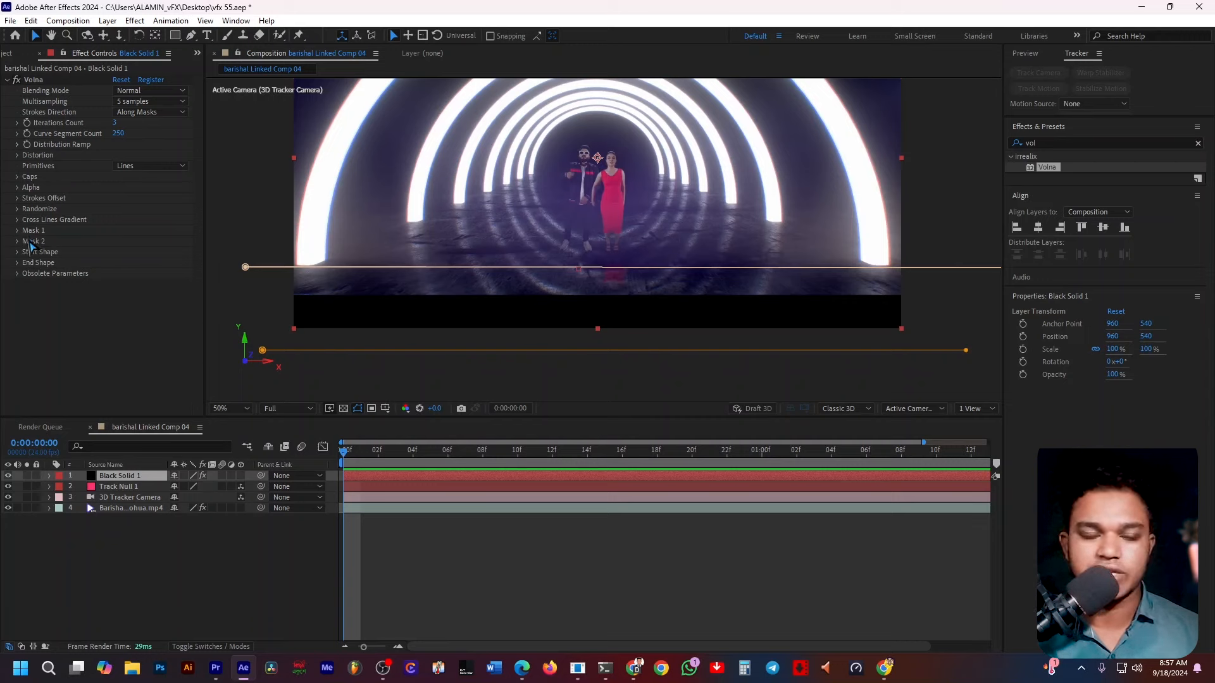
pyautogui.click(18, 230)
pyautogui.scroll(-3, 26, 239)
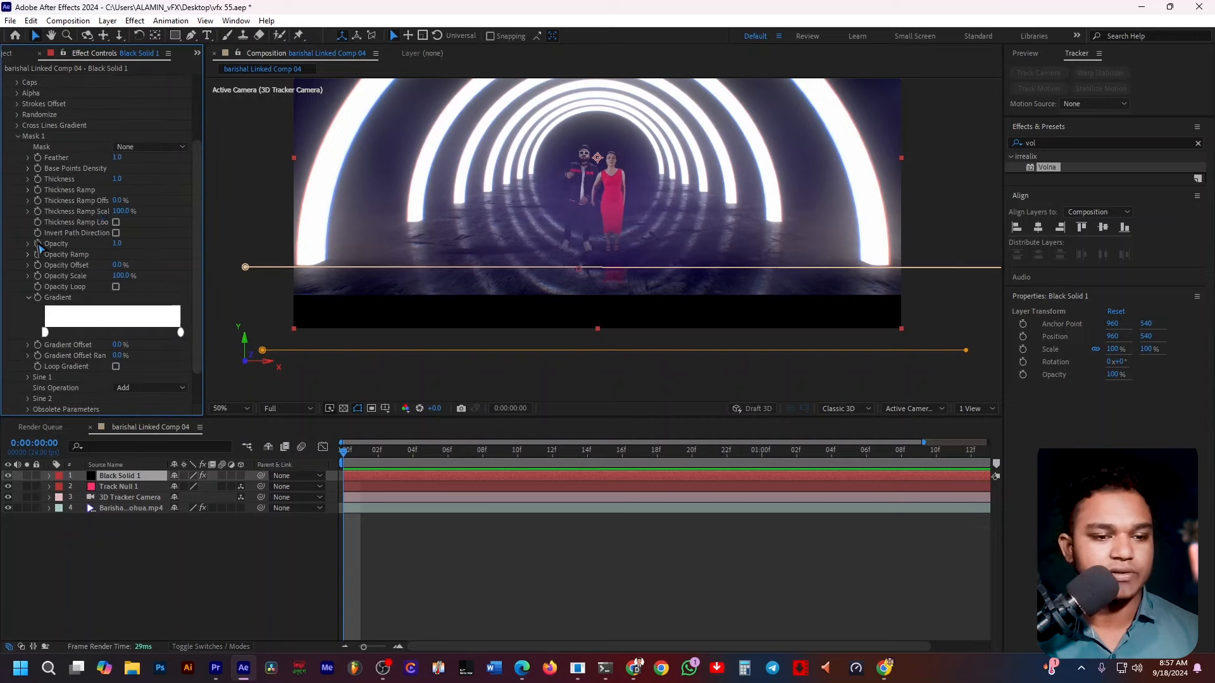
pyautogui.click(149, 147)
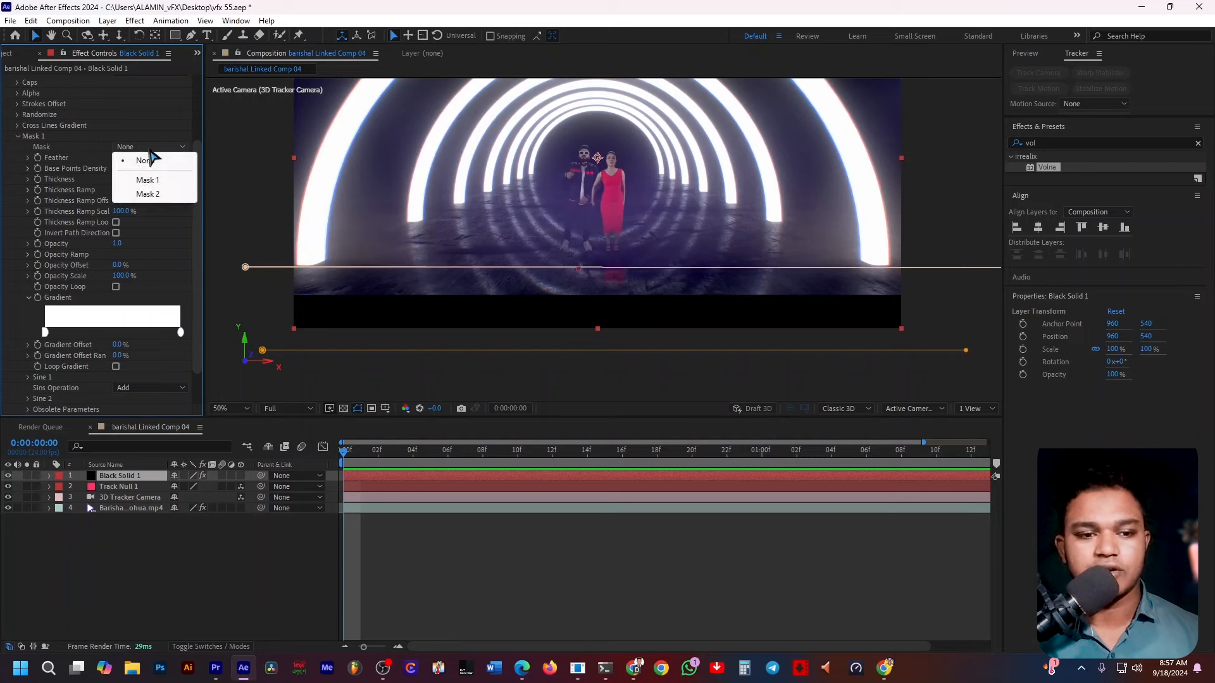
pyautogui.click(154, 183)
# Set the Mask 2 group of the Volna effect to use Mask 2.
pyautogui.scroll(-2, 199, 307)
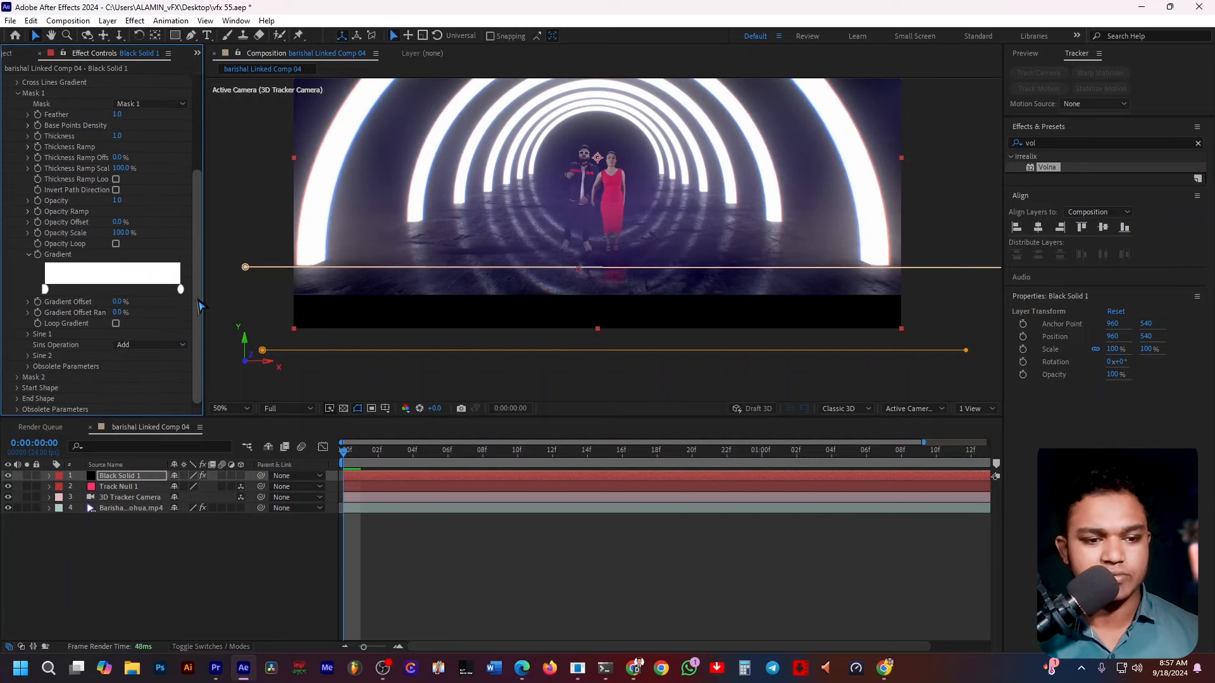
pyautogui.click(18, 378)
pyautogui.scroll(-5, 21, 384)
pyautogui.click(152, 136)
pyautogui.click(146, 184)
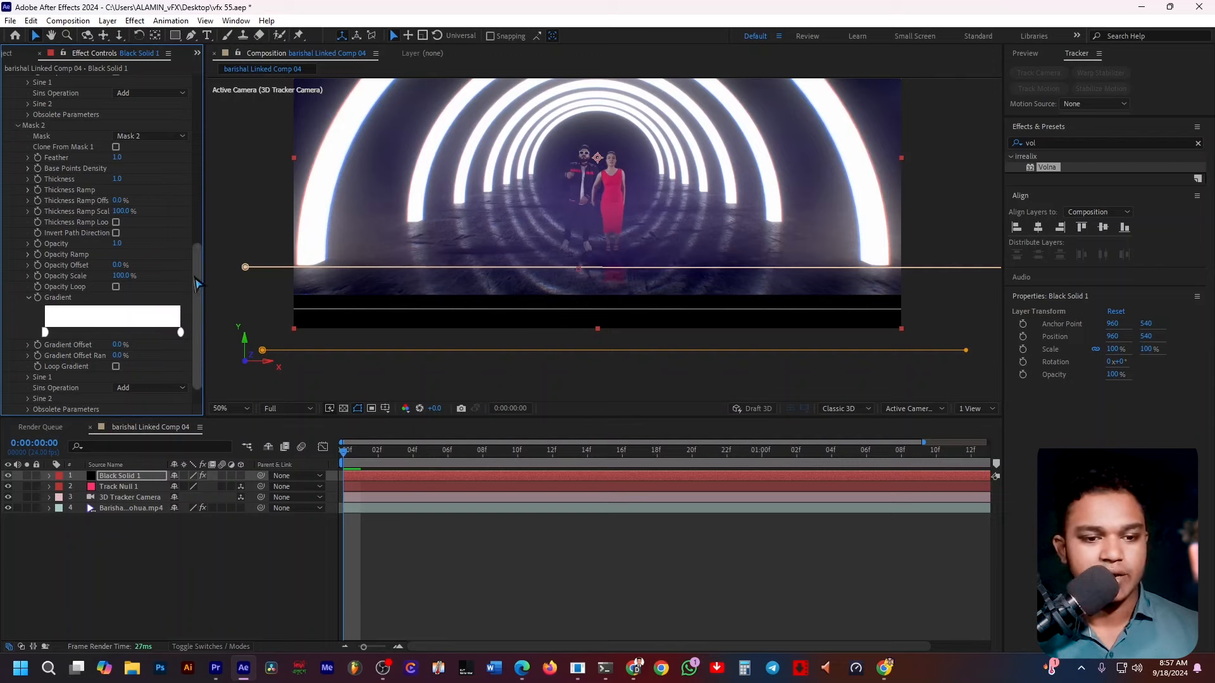
# Set Volna's Iterations Count to 15 and Curve Segment Count to 300.
pyautogui.moveTo(199, 283); pyautogui.dragTo(206, 100)
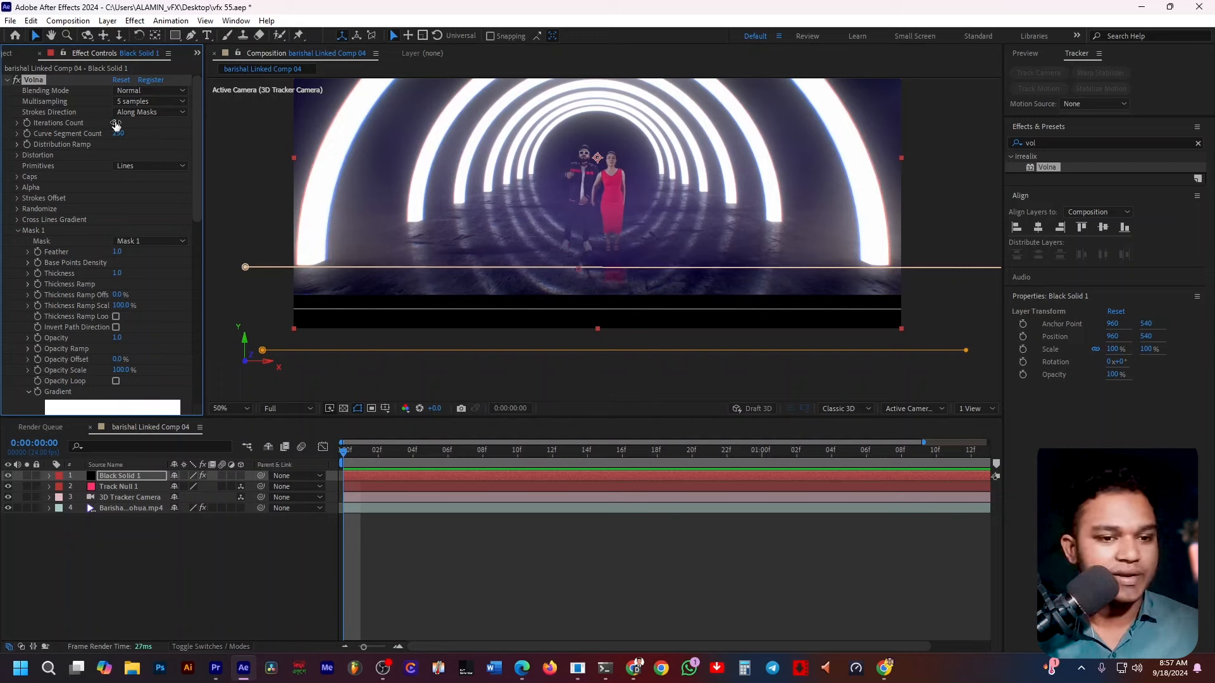
pyautogui.moveTo(115, 123); pyautogui.dragTo(121, 122)
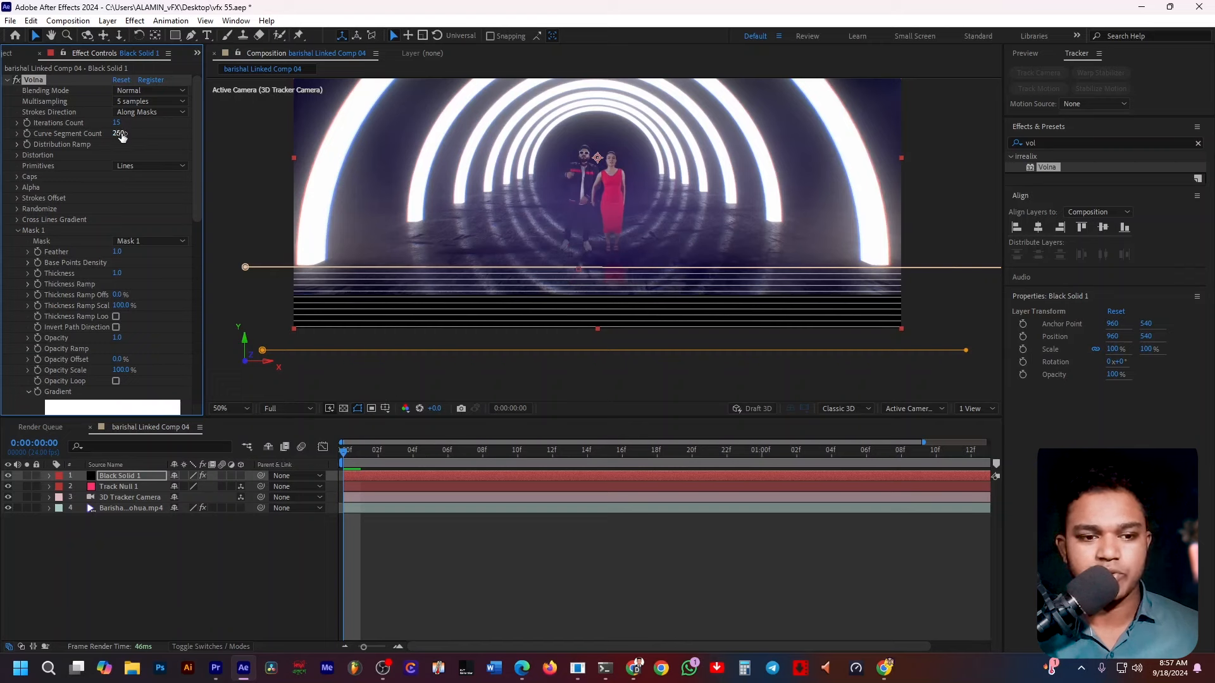
pyautogui.moveTo(118, 133); pyautogui.dragTo(91, 135)
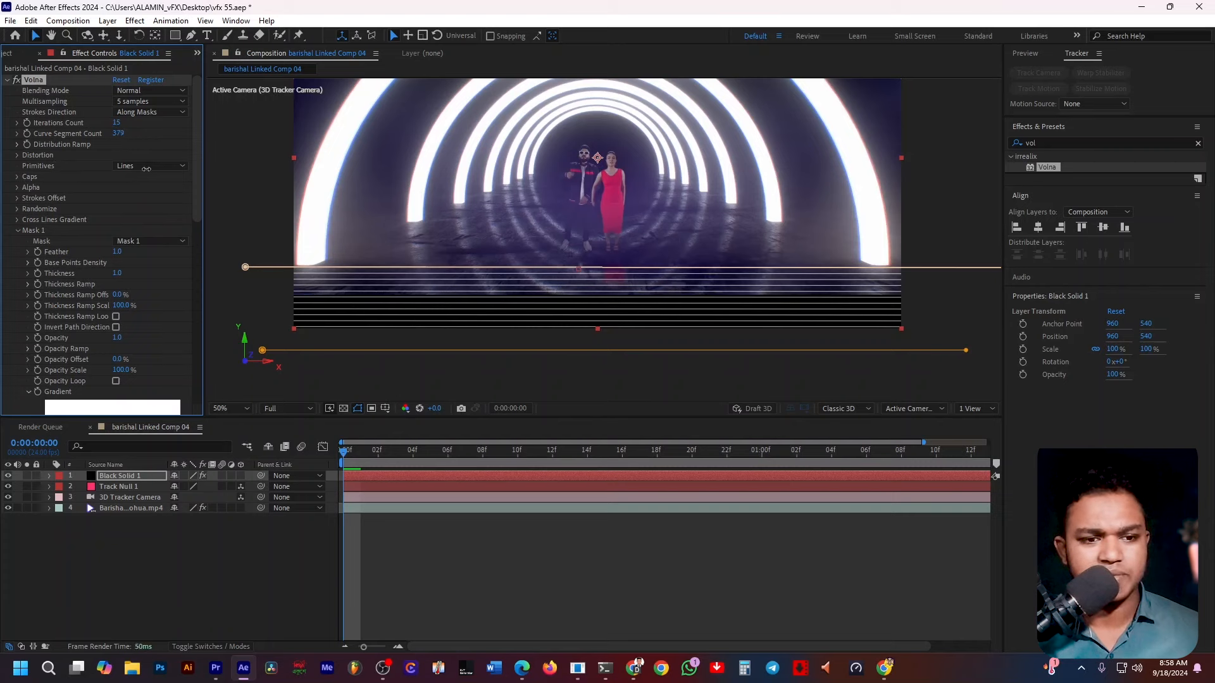
pyautogui.click(119, 134)
pyautogui.write('300')
pyautogui.press('Return')
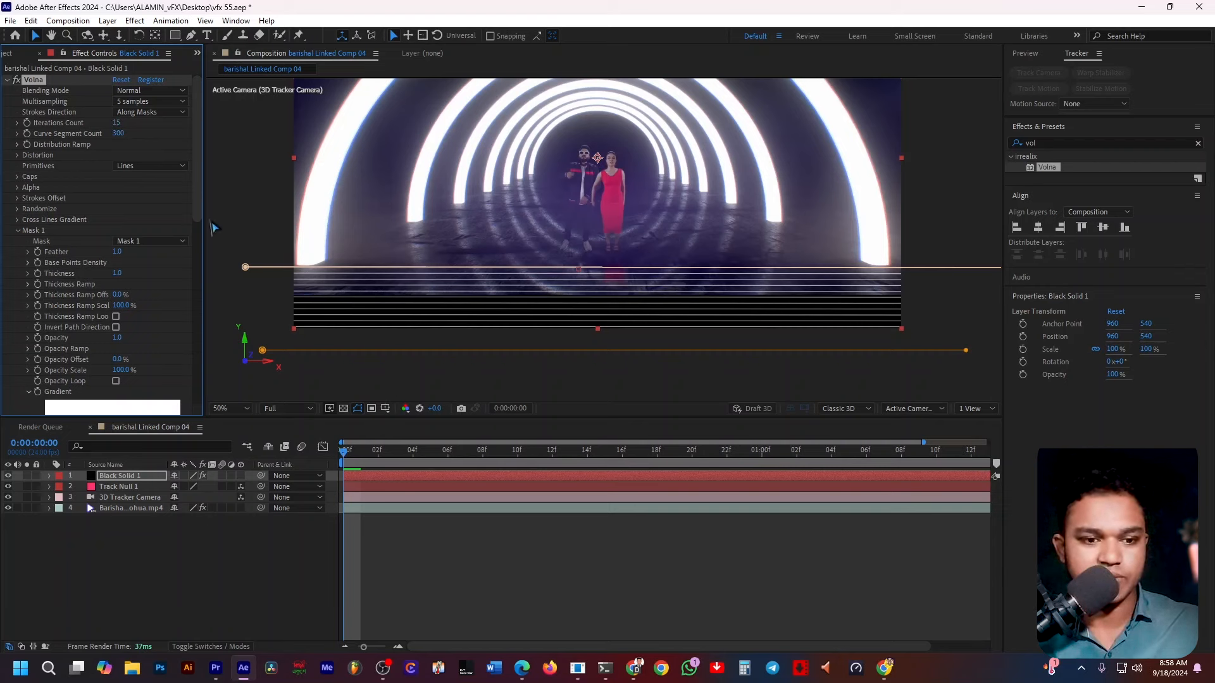
# Set the Mask 1 group's Thickness to 10 and Feather to 5.
pyautogui.click(117, 274)
pyautogui.write('1')
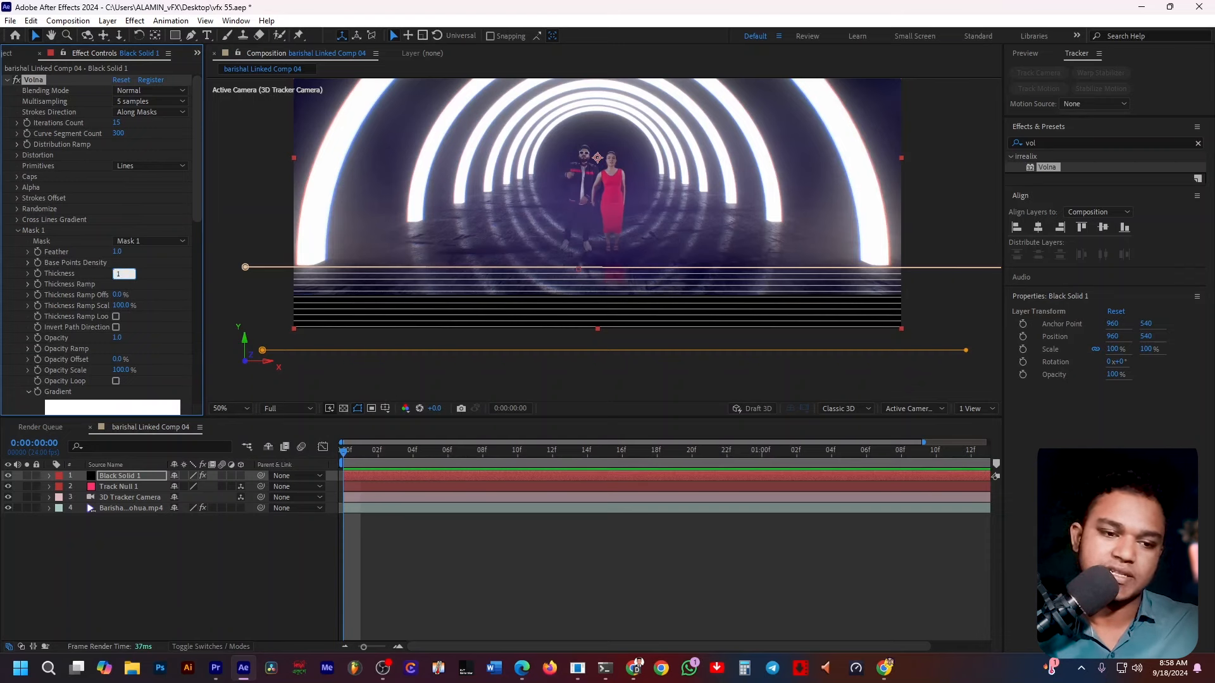
pyautogui.write('0')
pyautogui.press('Return')
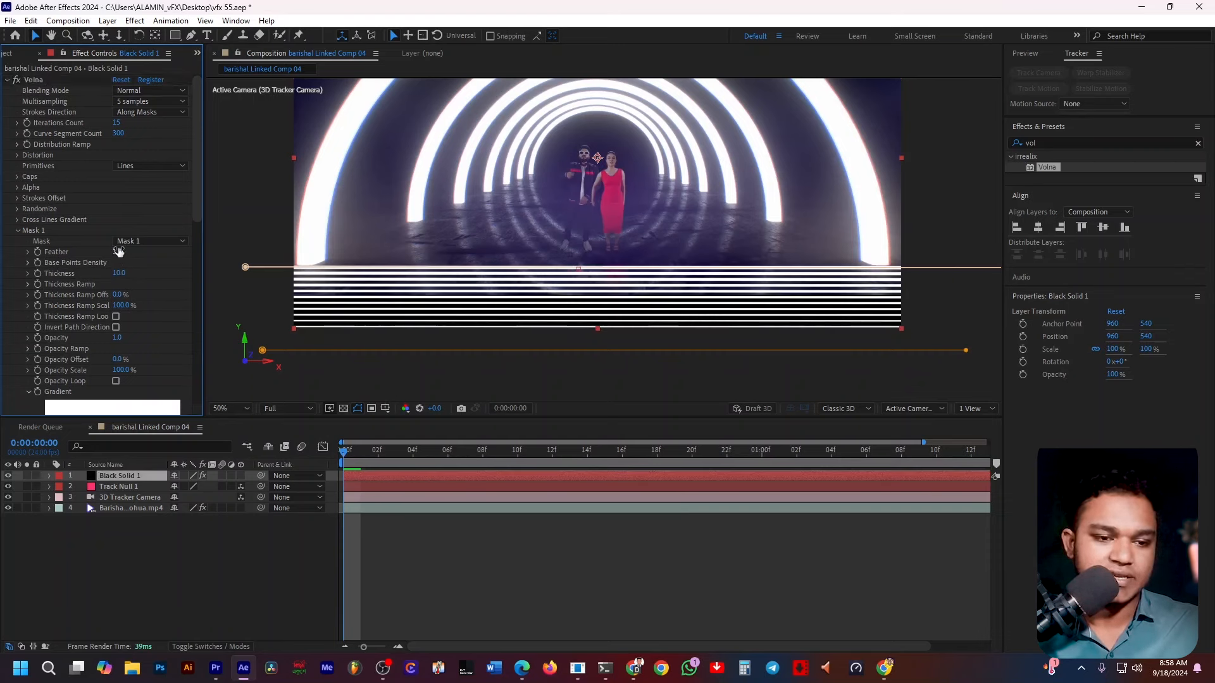
pyautogui.click(119, 252)
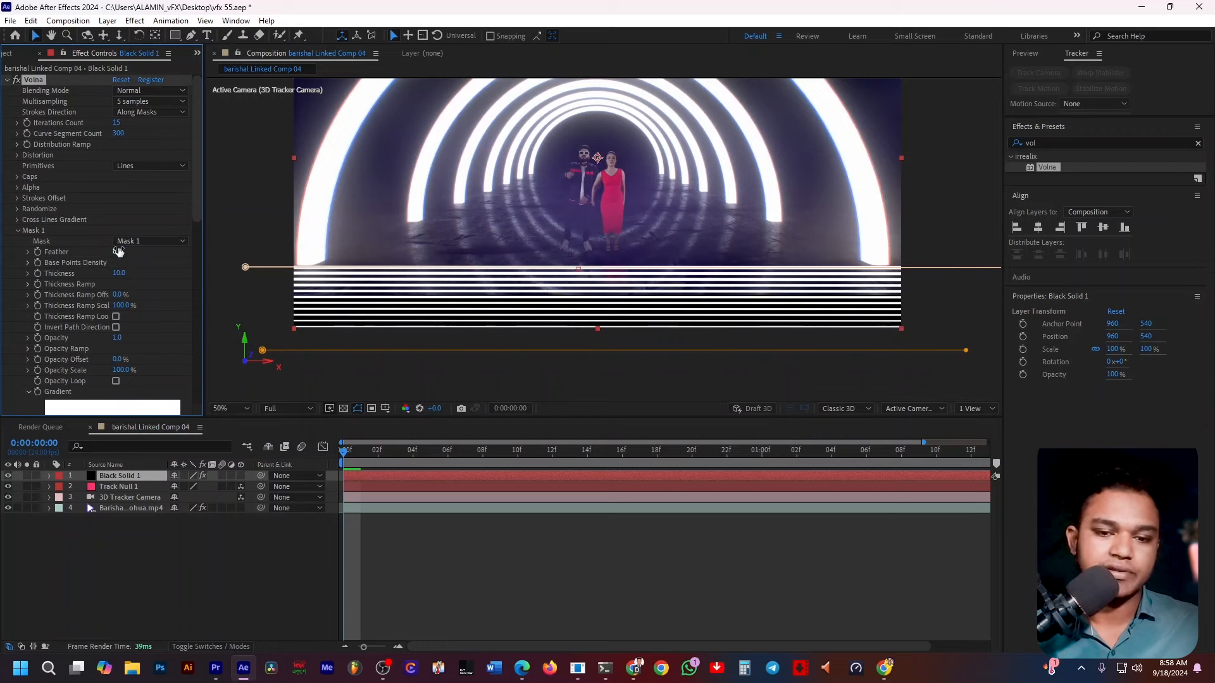
pyautogui.write('8')
pyautogui.press('Return')
pyautogui.click(119, 251)
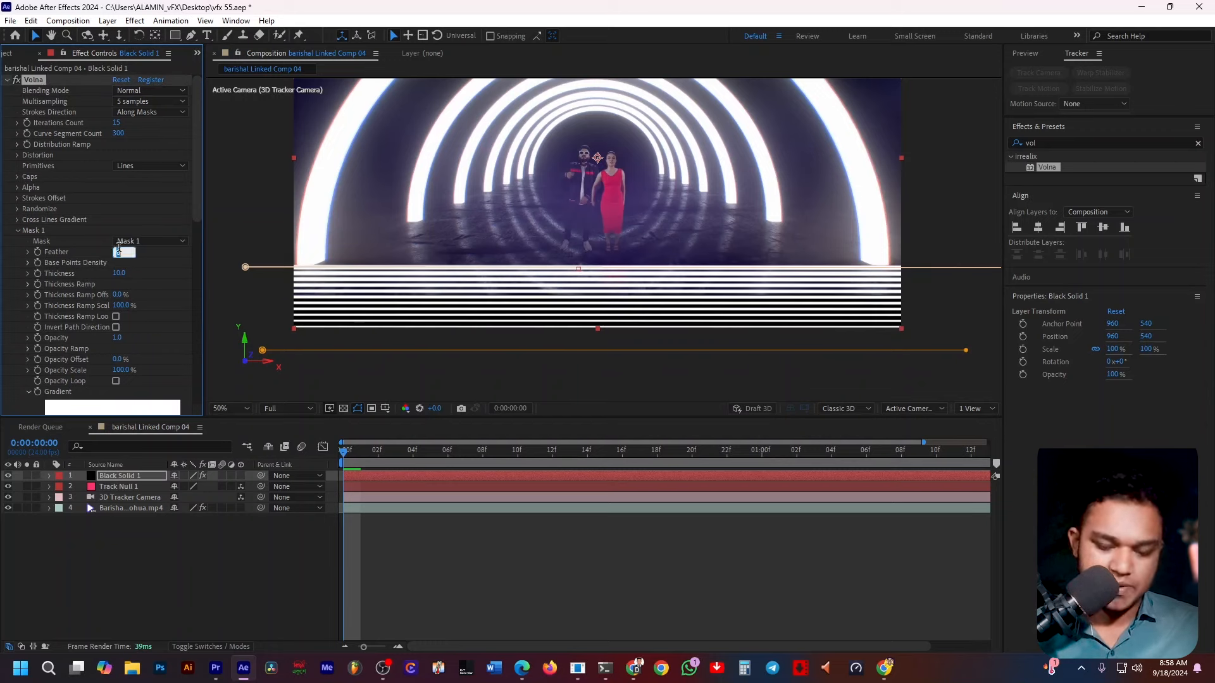
pyautogui.write('5')
pyautogui.press('Return')
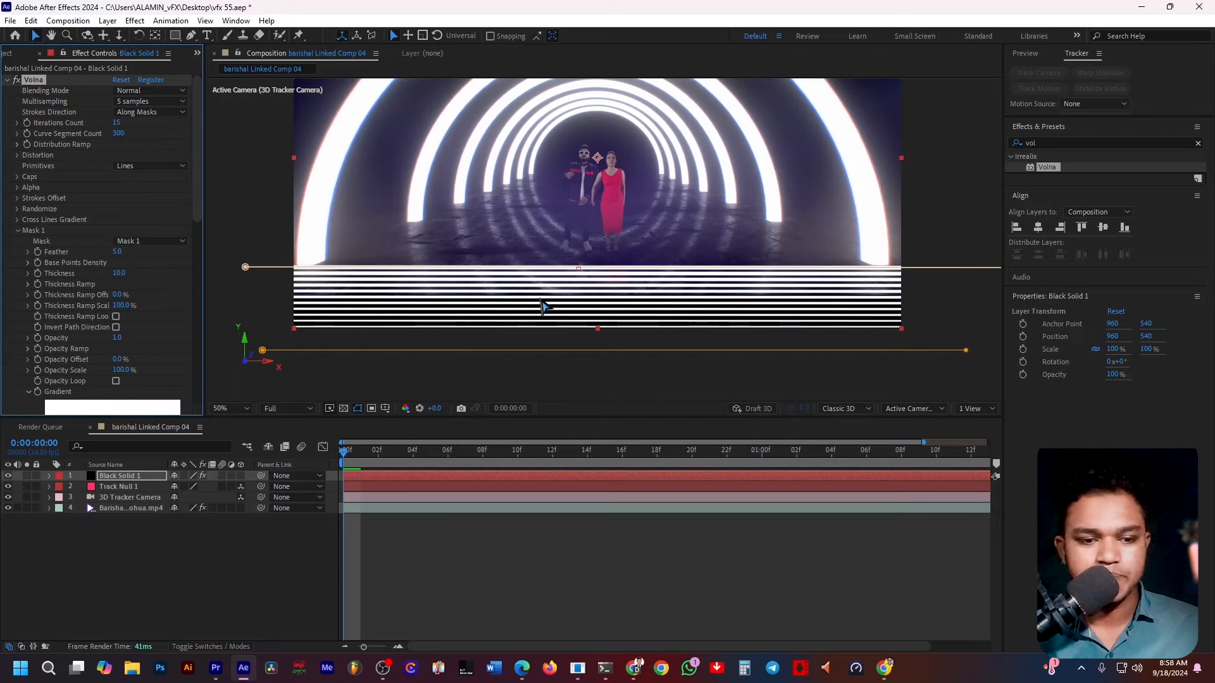
# Set the Mask 2 group's Thickness to 5 and Feather to 2.5.
pyautogui.scroll(-10, 94, 175)
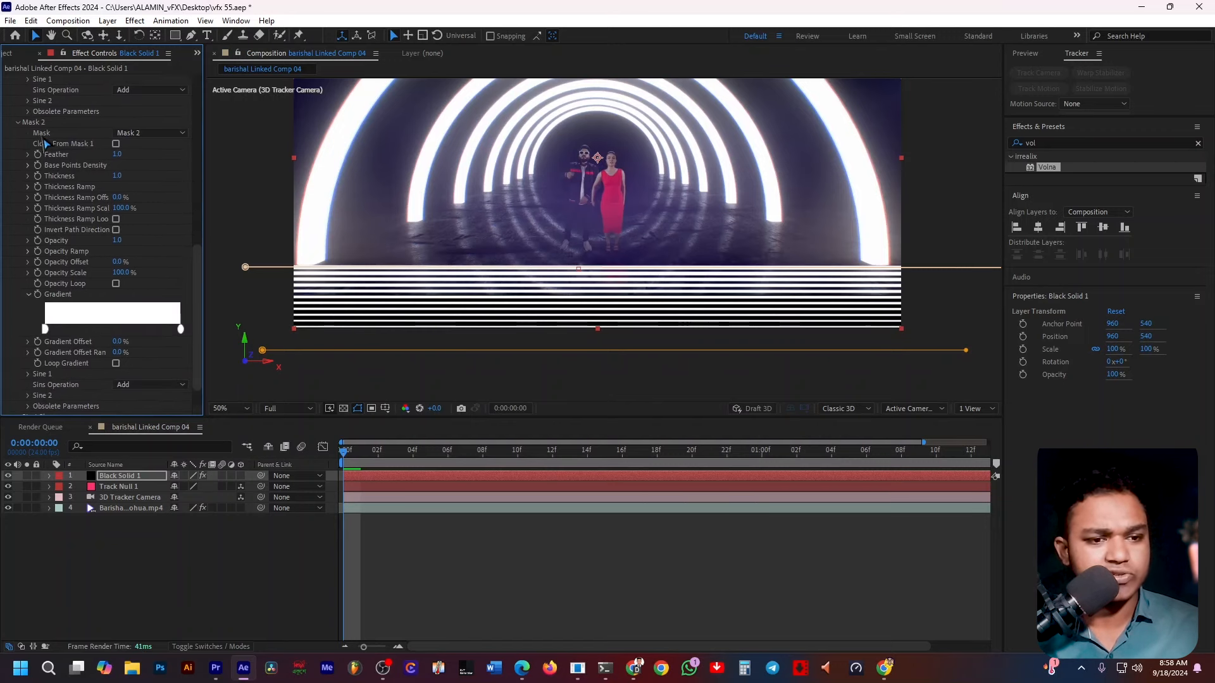
pyautogui.click(115, 175)
pyautogui.write('5.8')
pyautogui.press('Return')
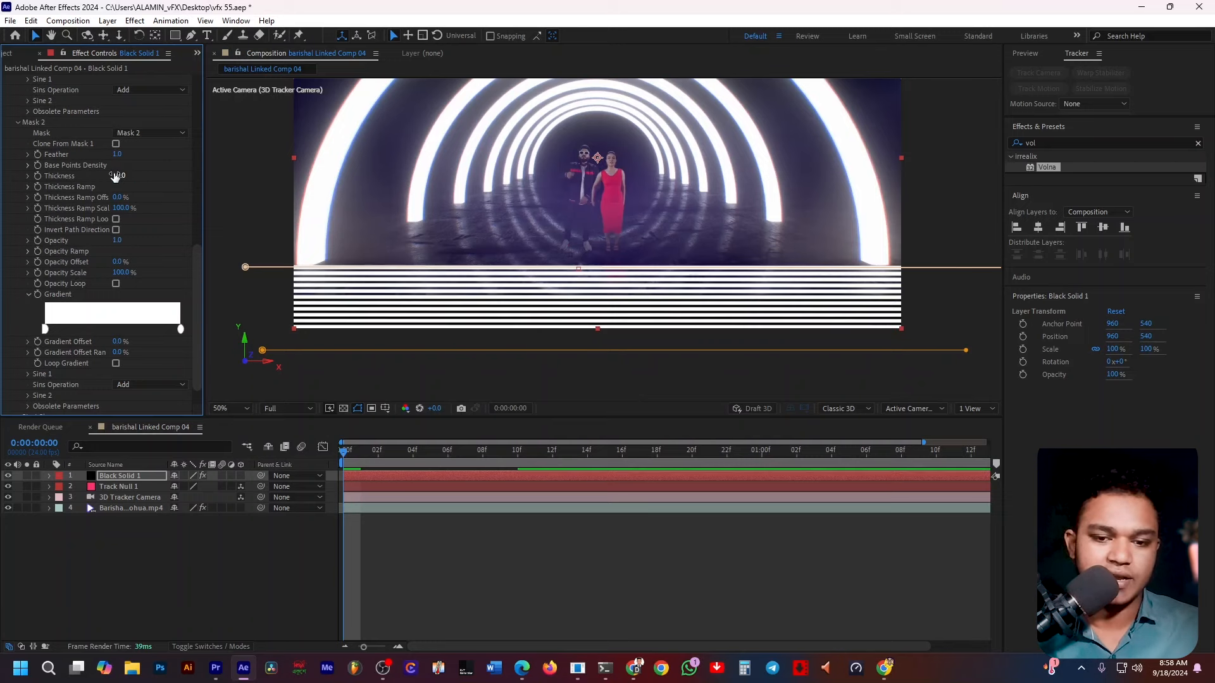
pyautogui.moveTo(92, 178); pyautogui.dragTo(97, 178)
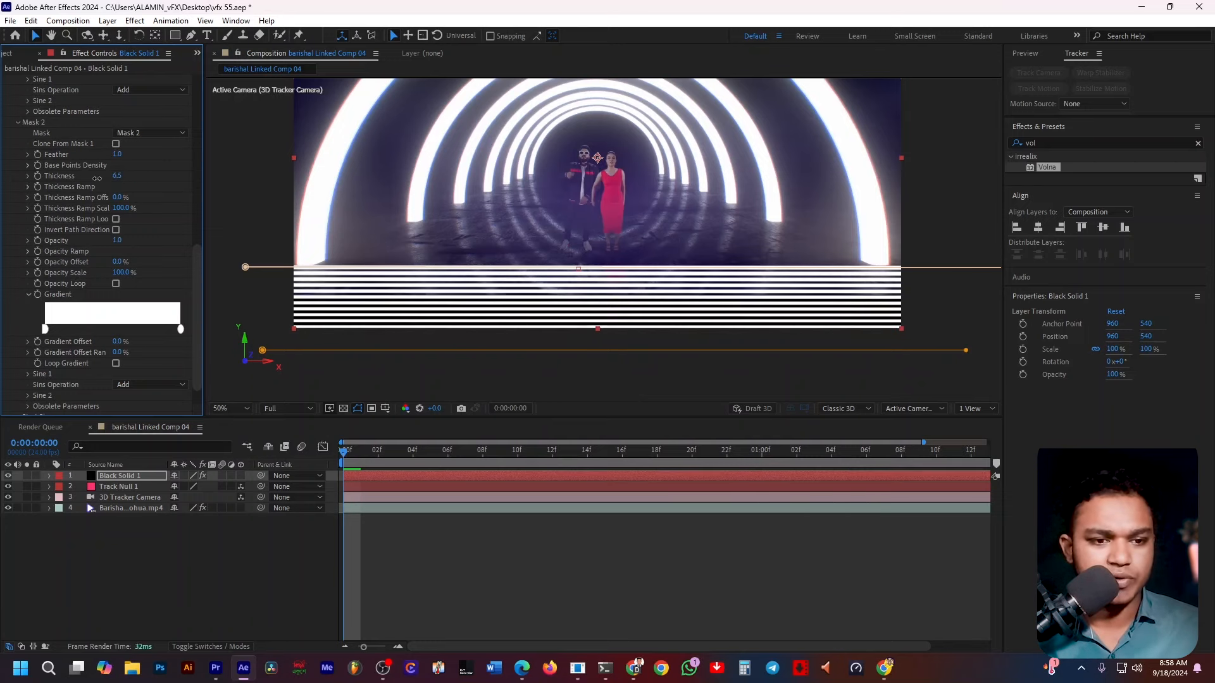
pyautogui.click(117, 175)
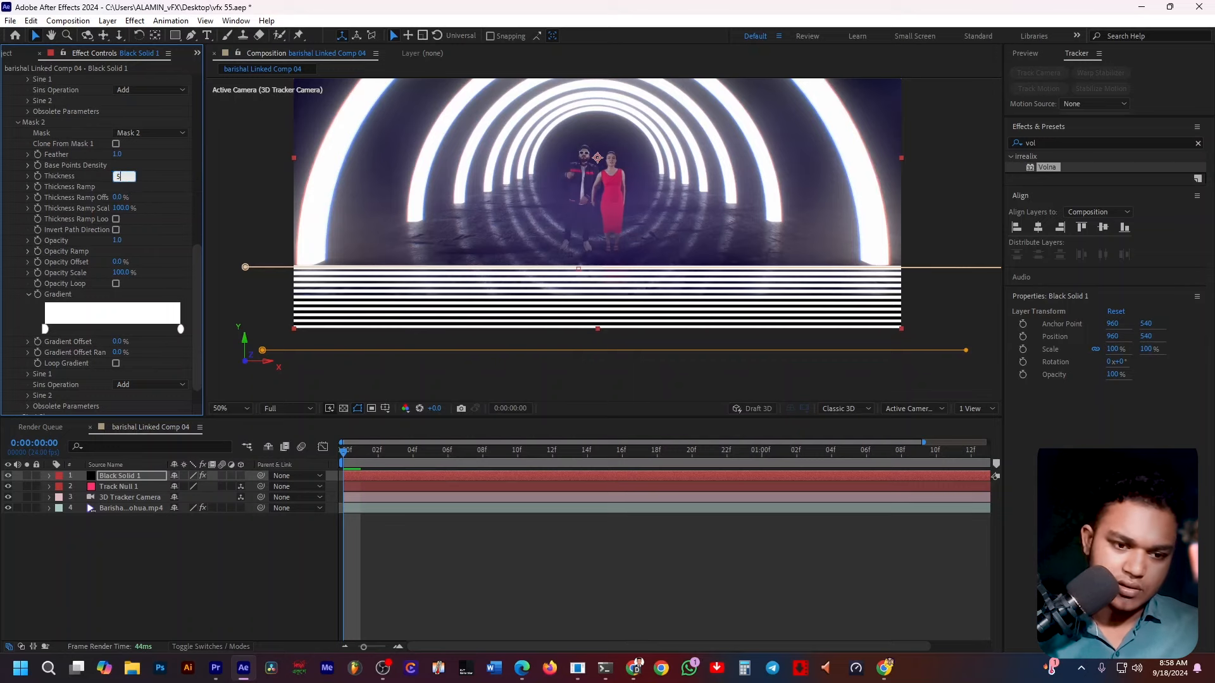
pyautogui.write('5')
pyautogui.press('Return')
pyautogui.press('KP_Enter')
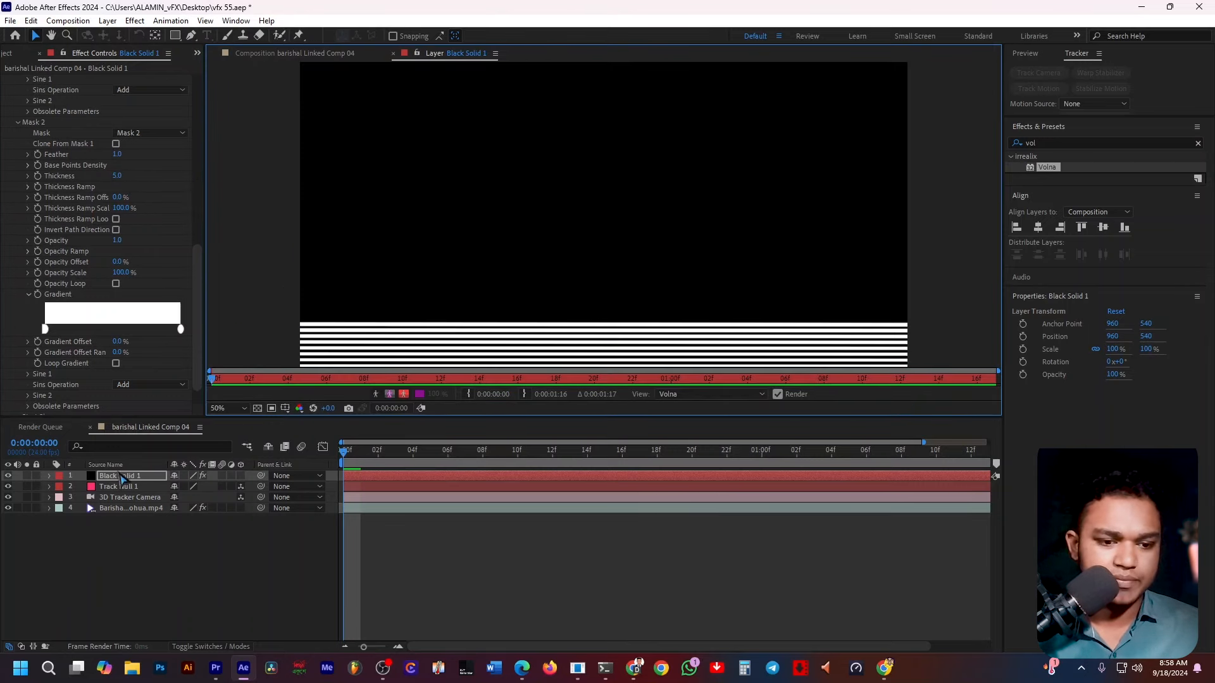
pyautogui.click(273, 54)
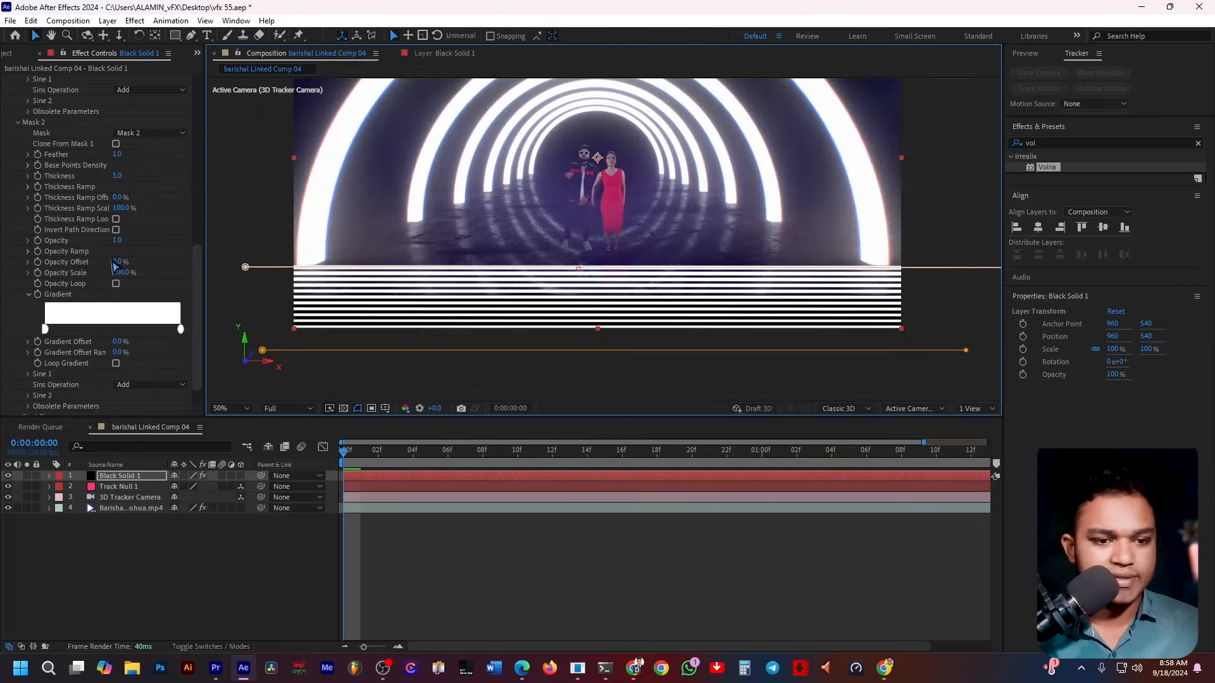
pyautogui.click(119, 154)
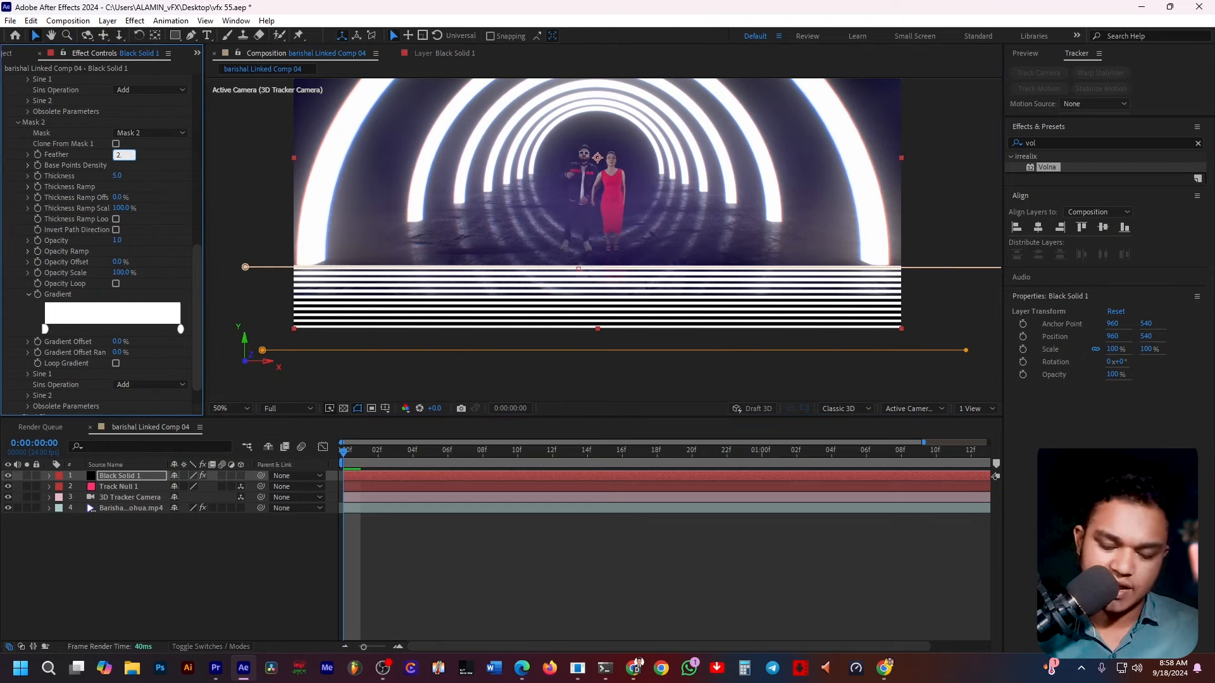
pyautogui.press('Return')
# Preview the composition playback and scrub the timeline to check the Volna lines.
pyautogui.press('space')
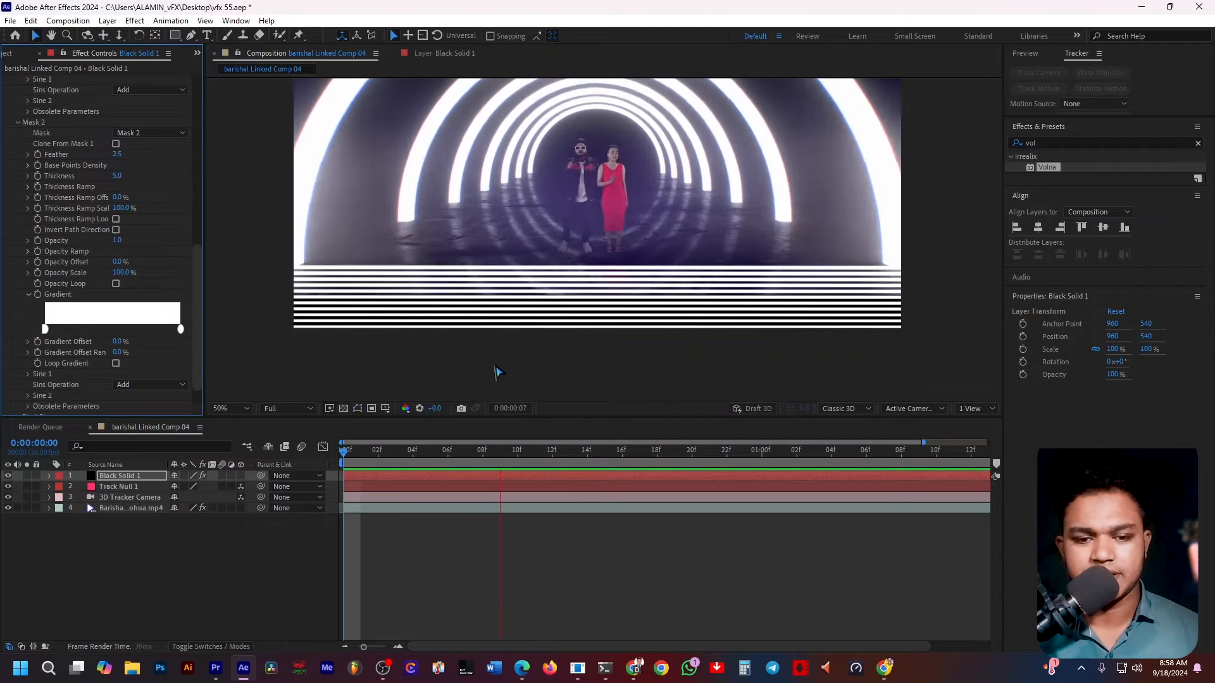
pyautogui.moveTo(483, 454); pyautogui.dragTo(853, 463)
pyautogui.press('space')
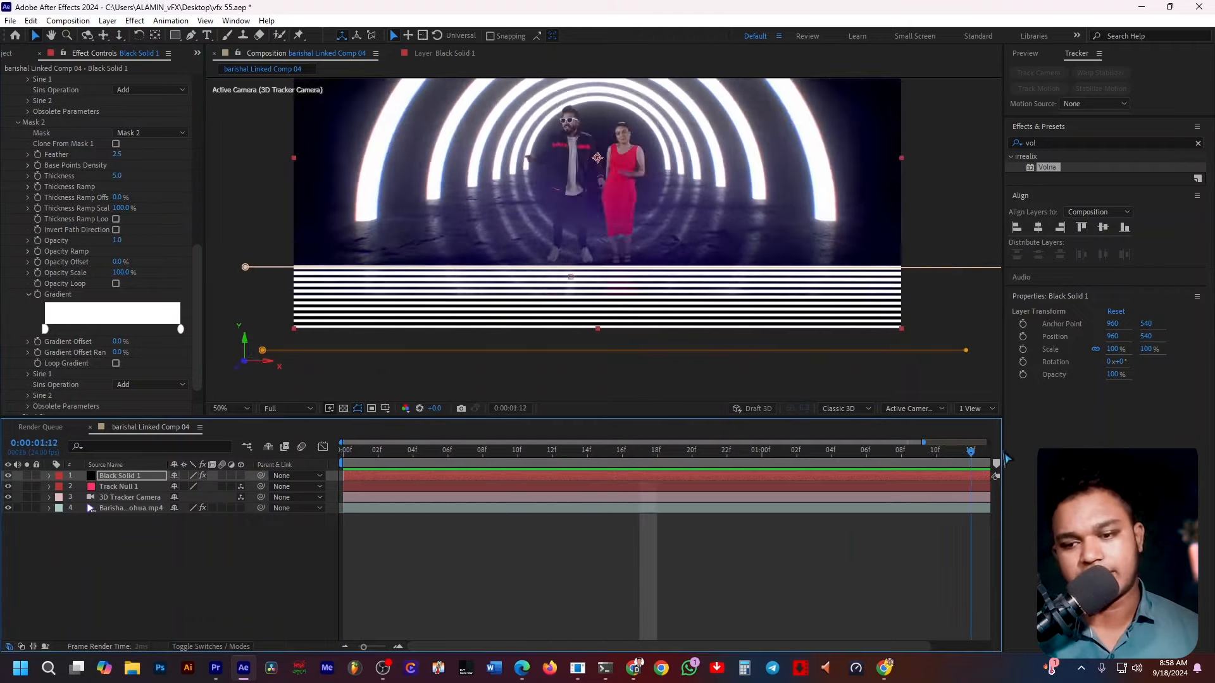
pyautogui.press('space')
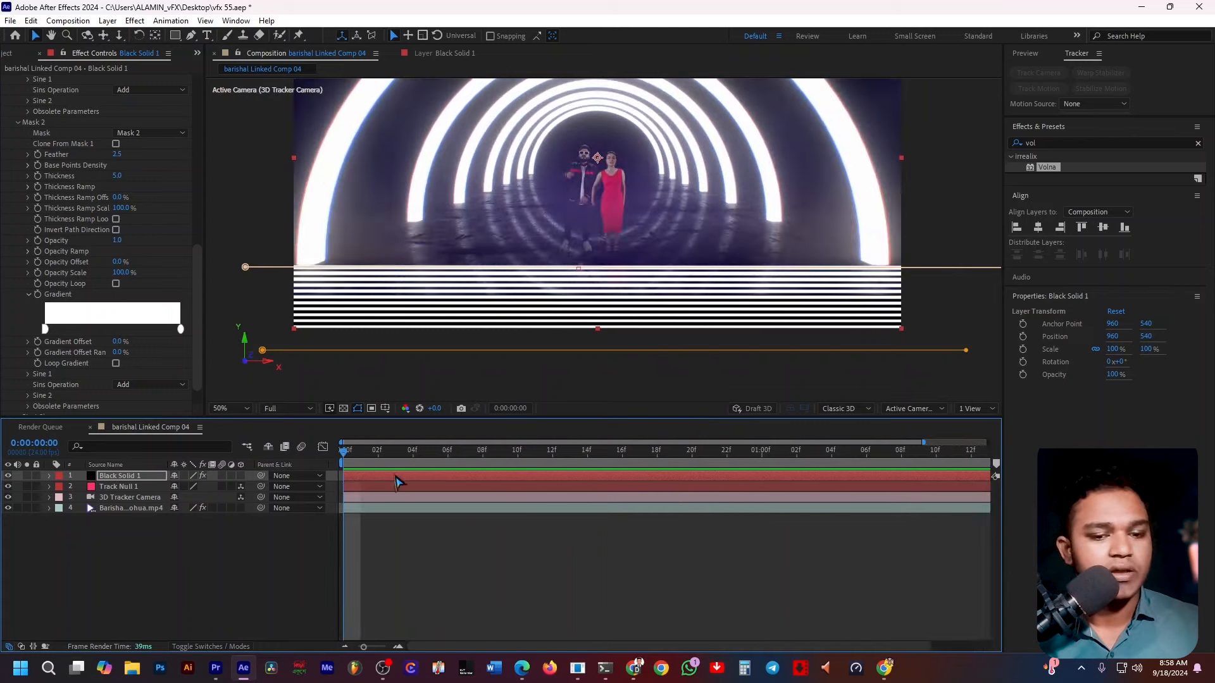
pyautogui.scroll(5, 167, 269)
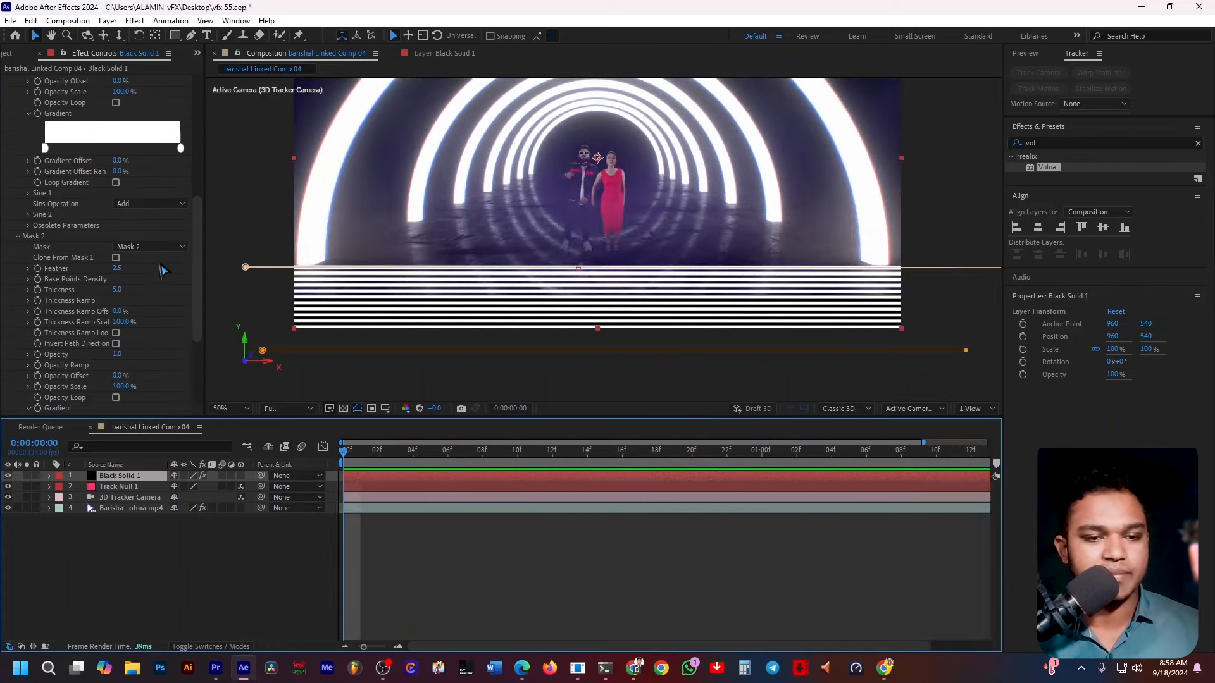
pyautogui.press('.')
pyautogui.press(',')
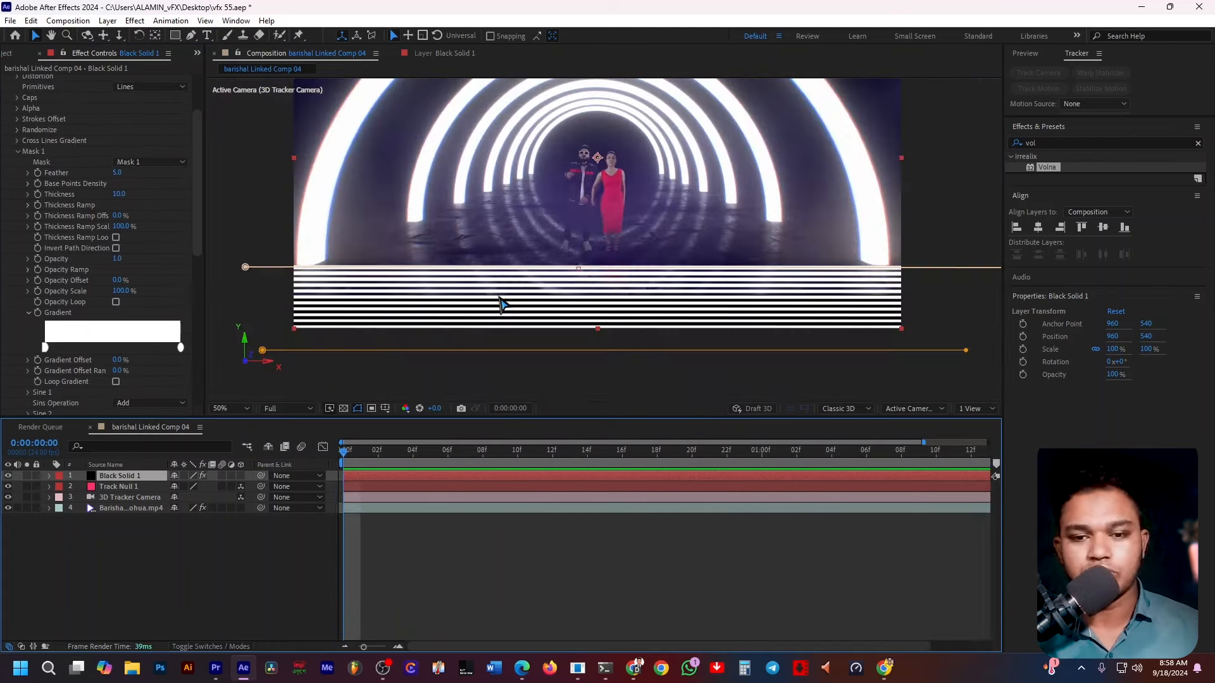
# Expand Volna's Randomize group and set Offset, Gradient, Thickness and Opacity Random to 100%.
pyautogui.click(546, 385)
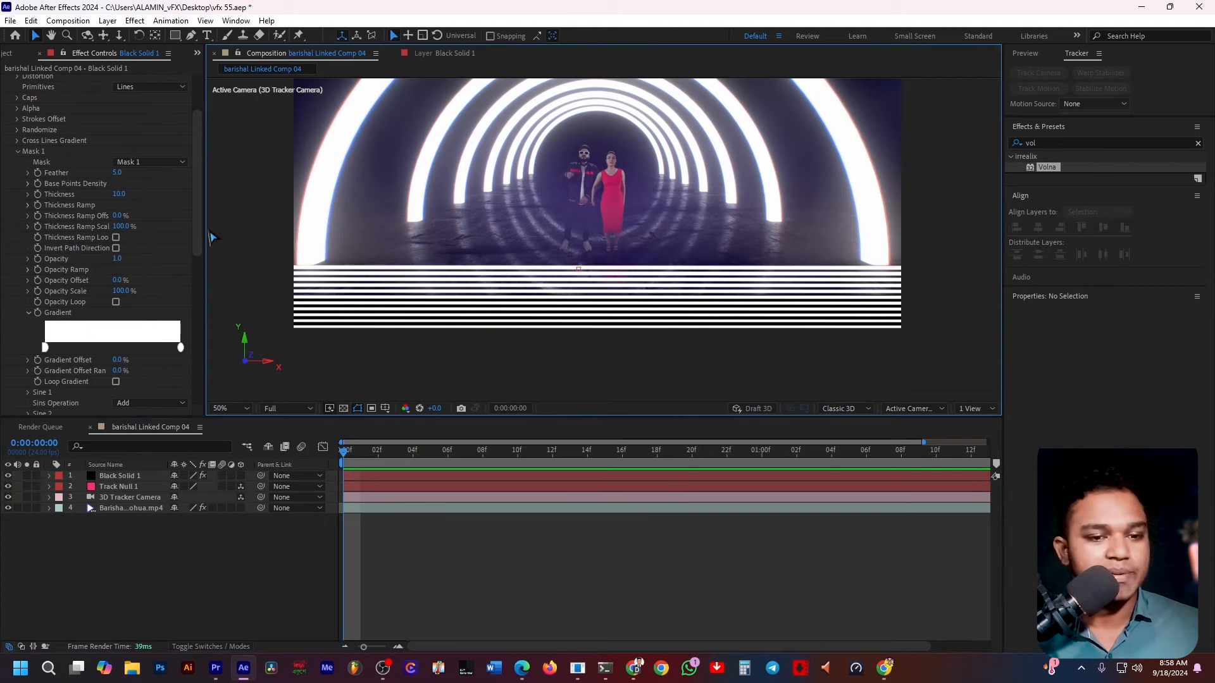
pyautogui.scroll(3, 133, 197)
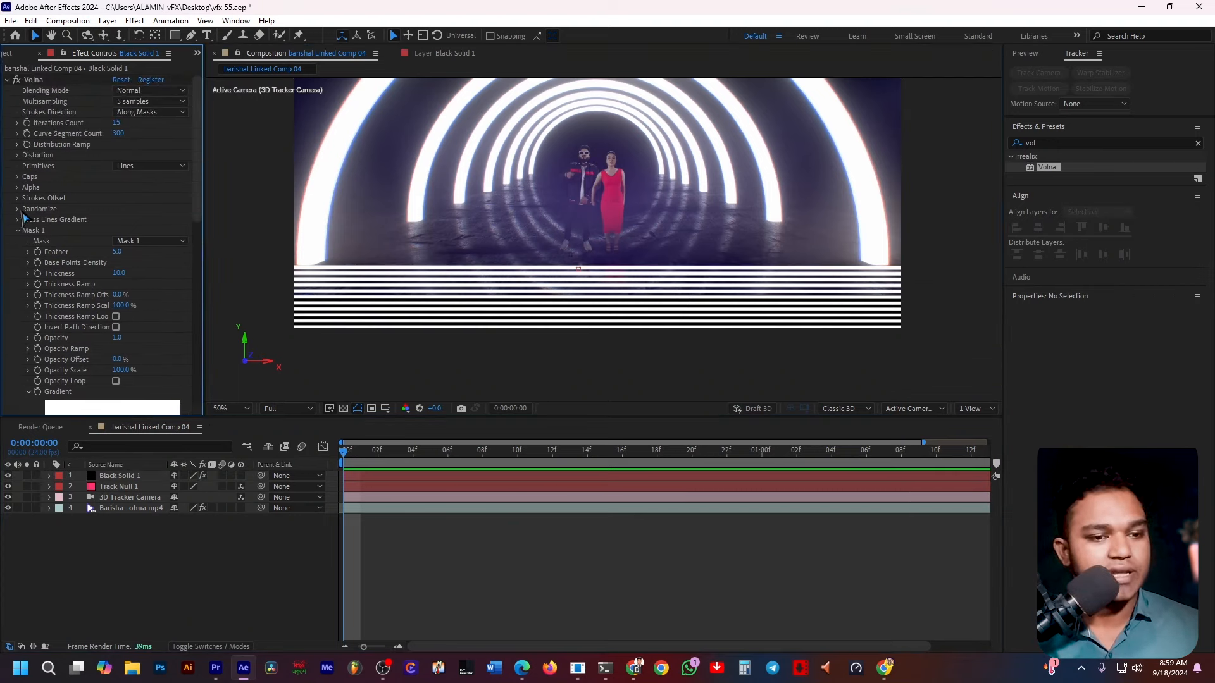
pyautogui.click(18, 209)
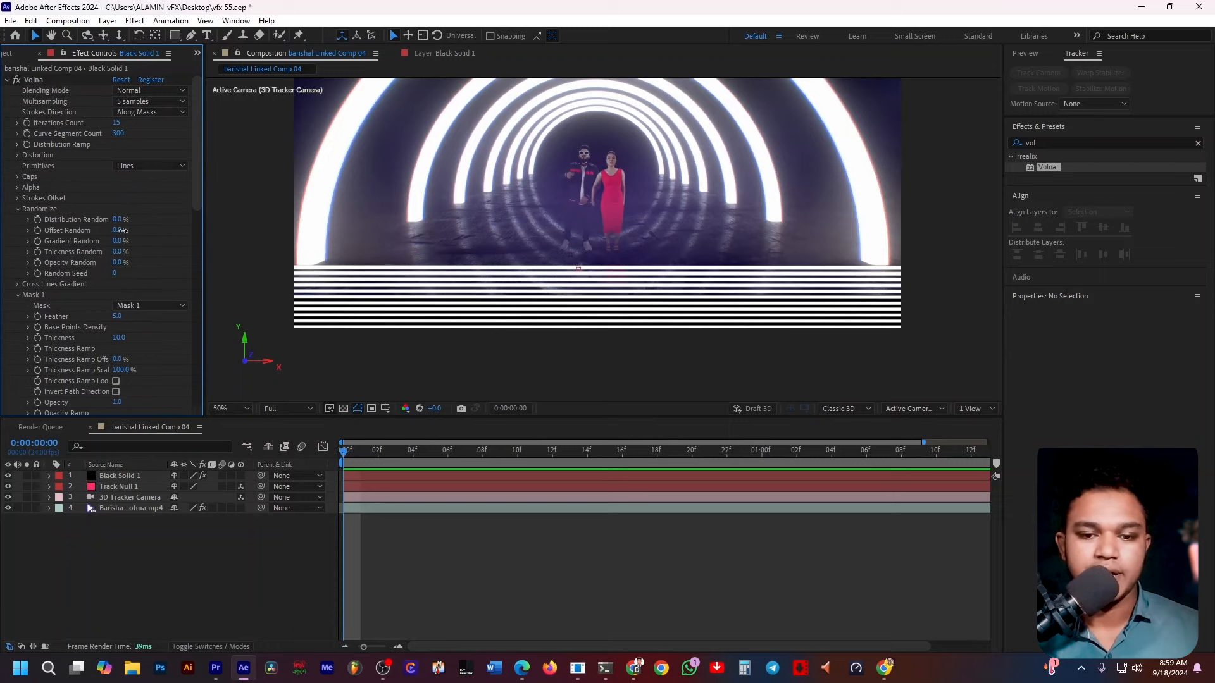
pyautogui.moveTo(117, 230); pyautogui.dragTo(287, 232)
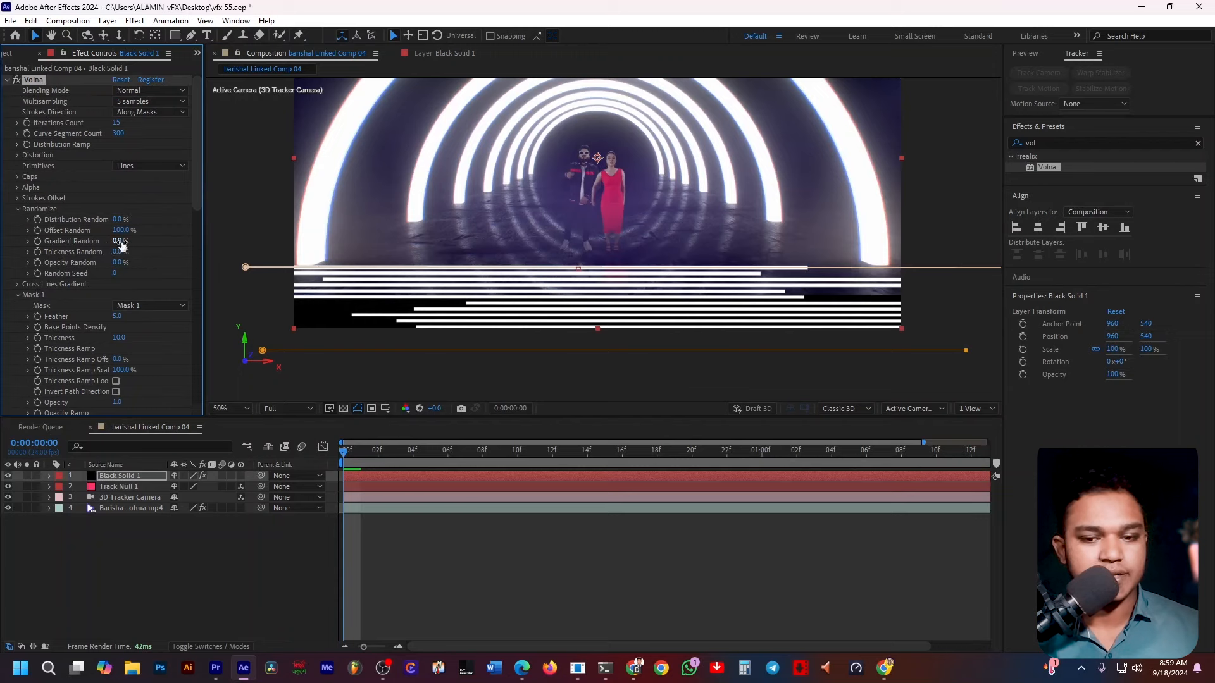
pyautogui.moveTo(119, 243); pyautogui.dragTo(310, 252)
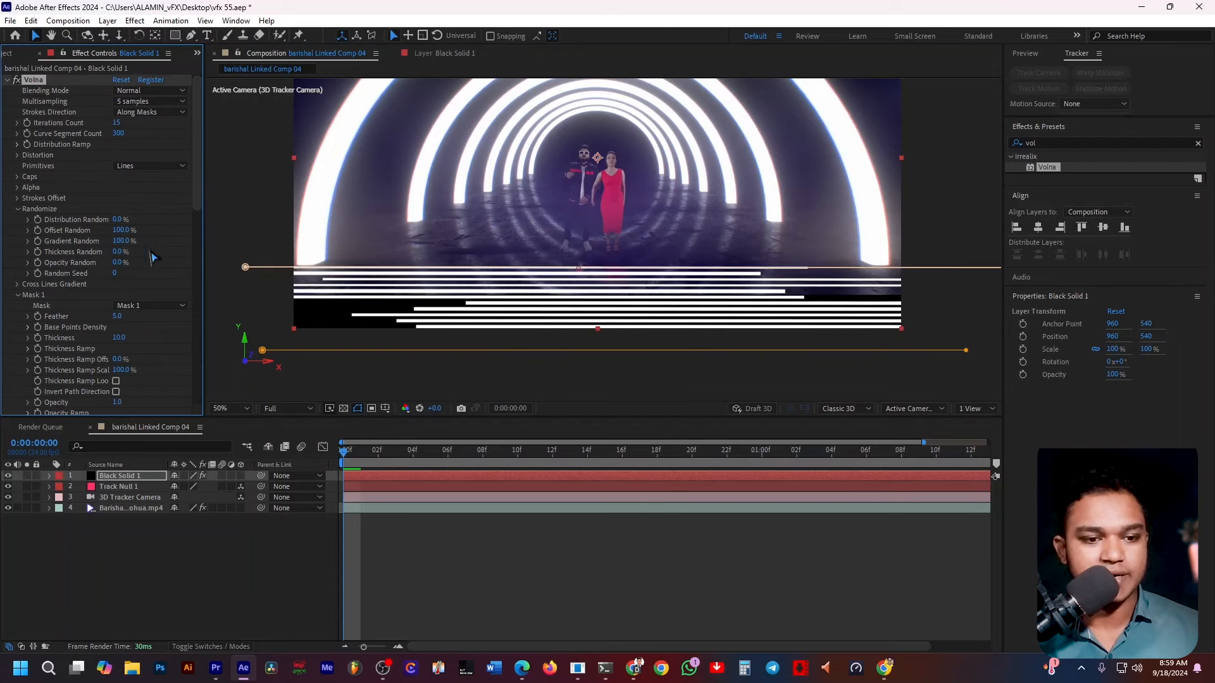
pyautogui.moveTo(120, 253); pyautogui.dragTo(398, 253)
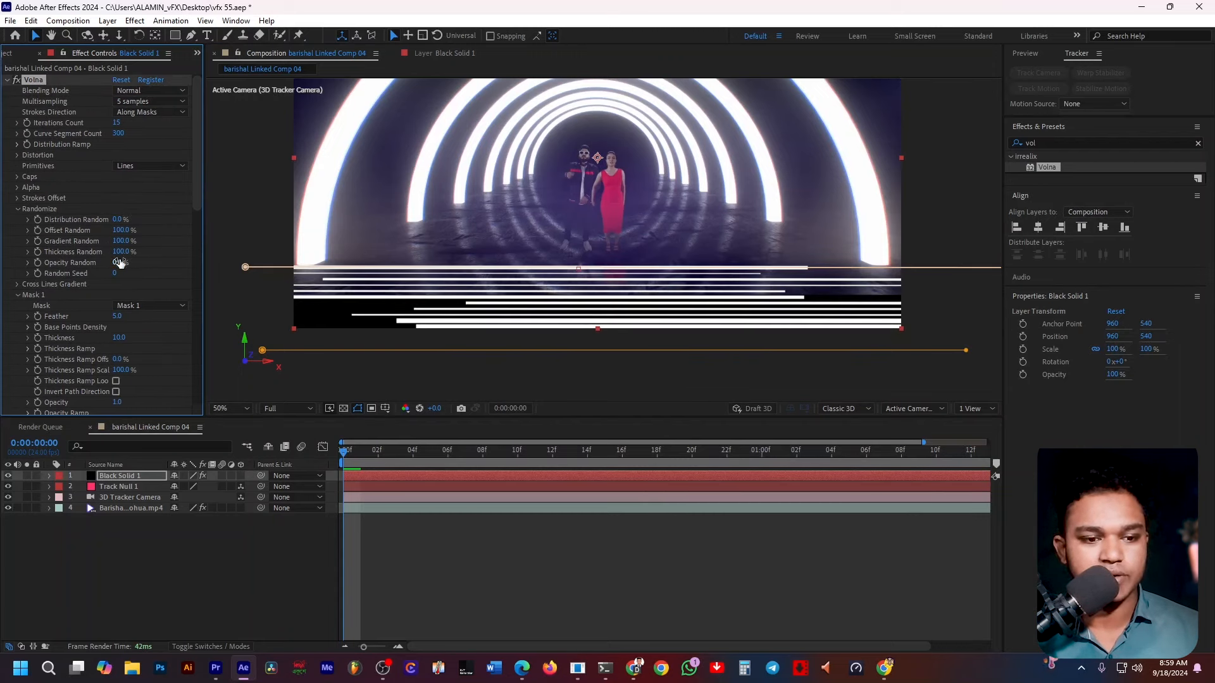
pyautogui.moveTo(120, 263); pyautogui.dragTo(464, 263)
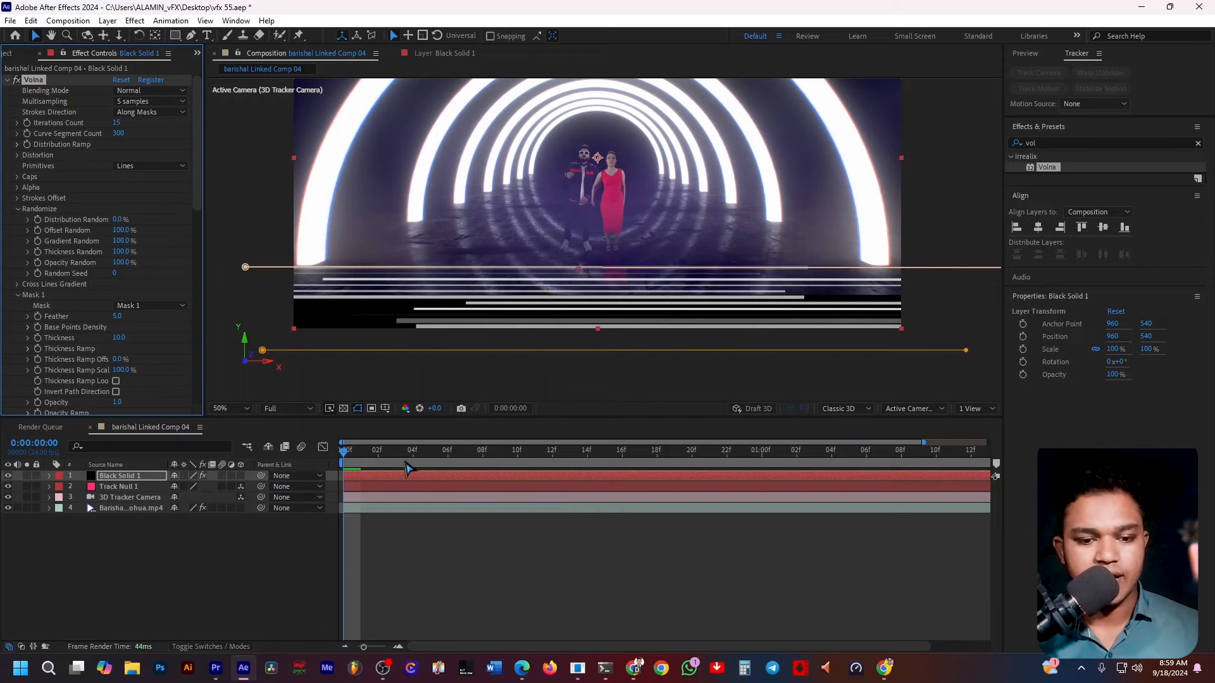
# Preview the composition playback and scrub the timeline to check the randomized lines.
pyautogui.press('space')
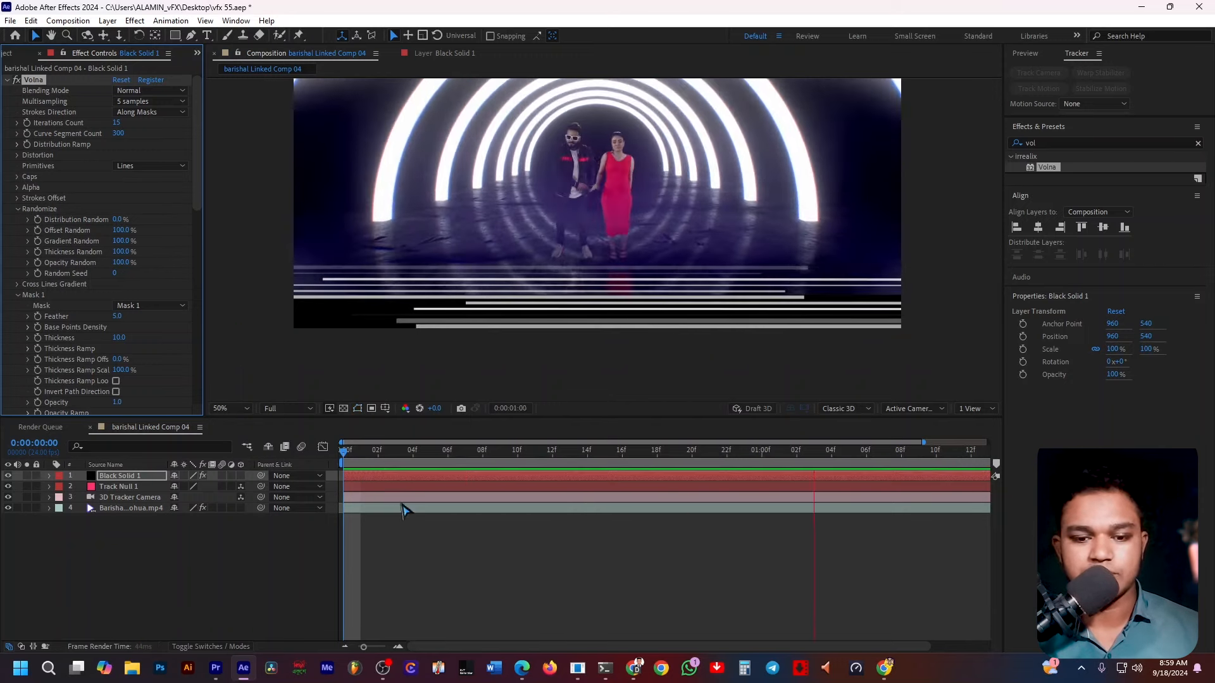
pyautogui.press('space')
pyautogui.press('Home')
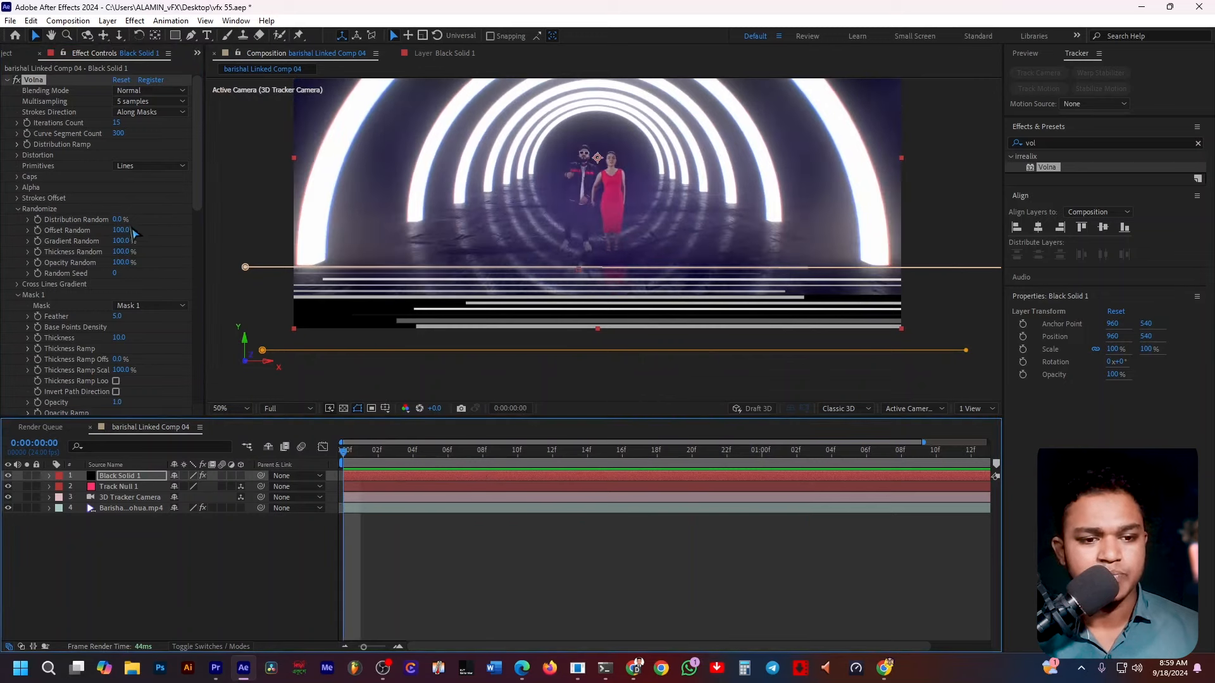
pyautogui.moveTo(121, 231)
pyautogui.mouseDown()
pyautogui.moveTo(93, 232)
pyautogui.moveTo(171, 247)
pyautogui.moveTo(120, 226)
pyautogui.mouseUp()
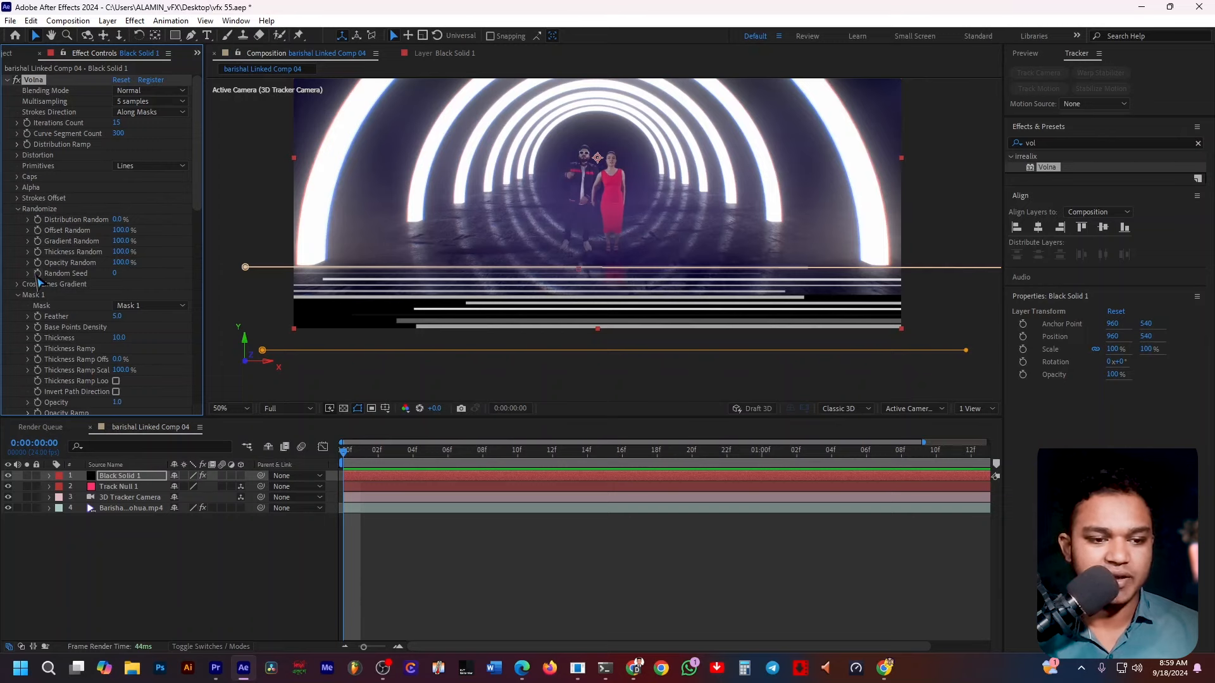
pyautogui.moveTo(354, 452); pyautogui.dragTo(1016, 470)
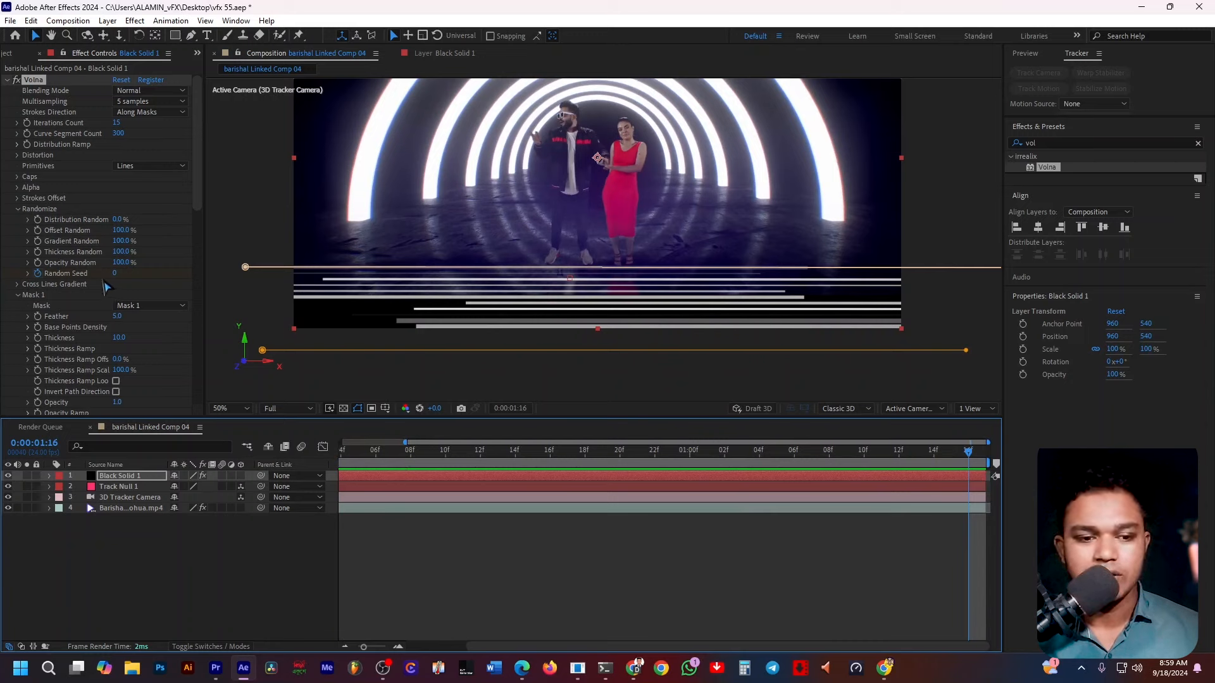
# Set the Randomize Random Seed to 40.
pyautogui.moveTo(117, 273); pyautogui.dragTo(125, 284)
pyautogui.click(119, 273)
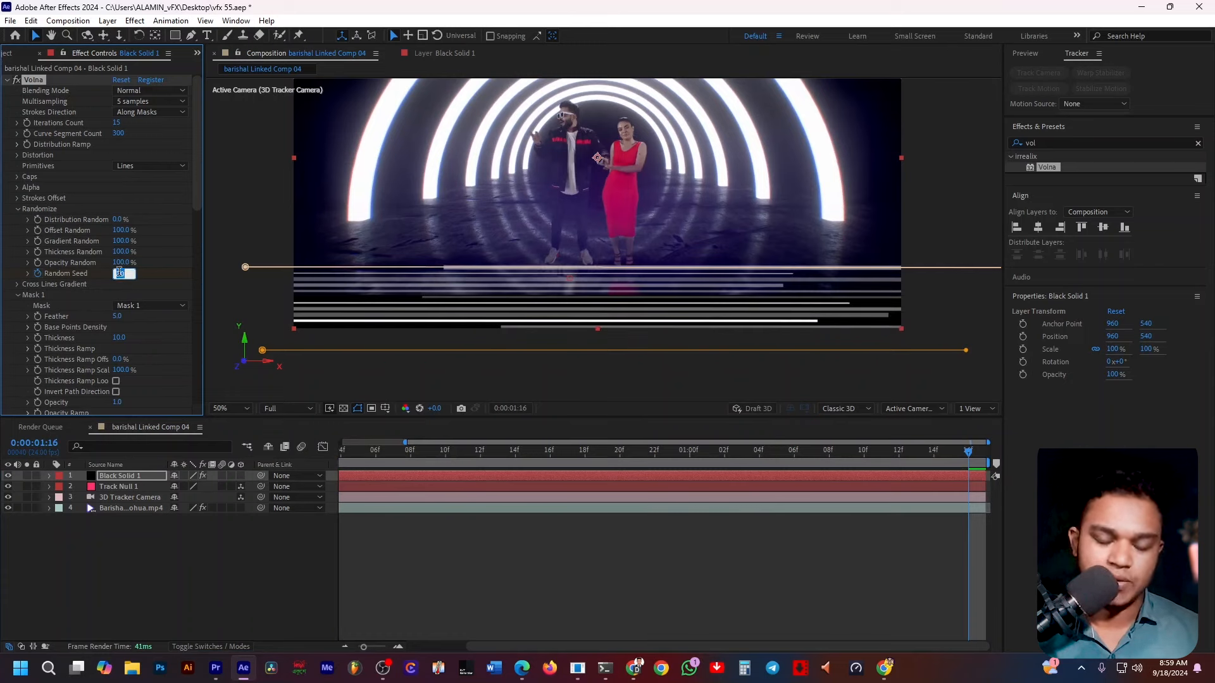
pyautogui.write('40')
pyautogui.press('Return')
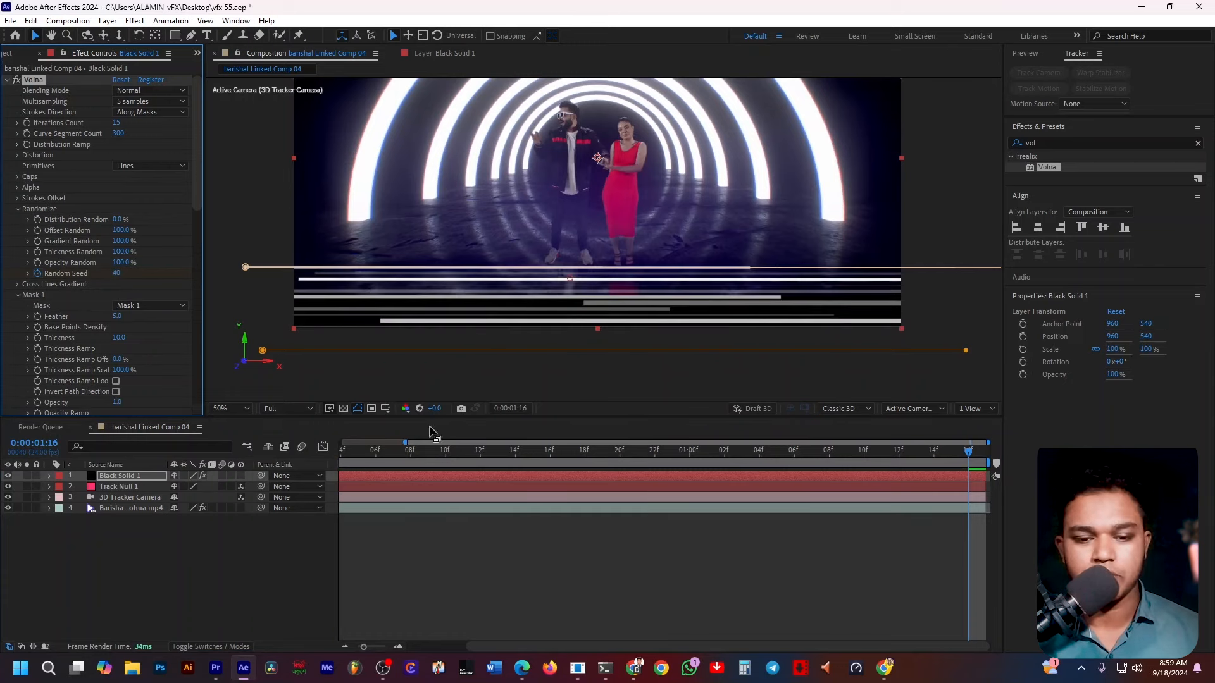
# Play the composition back from the start to review the lines.
pyautogui.press('Home')
pyautogui.press('space')
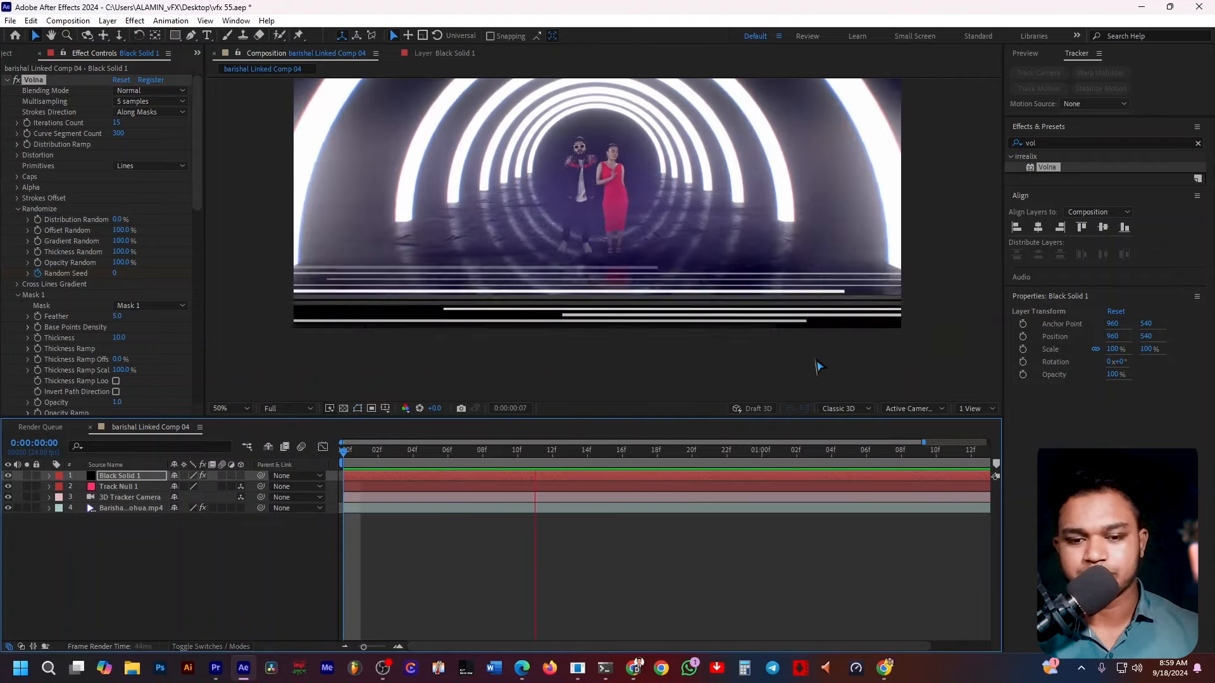
pyautogui.press('space')
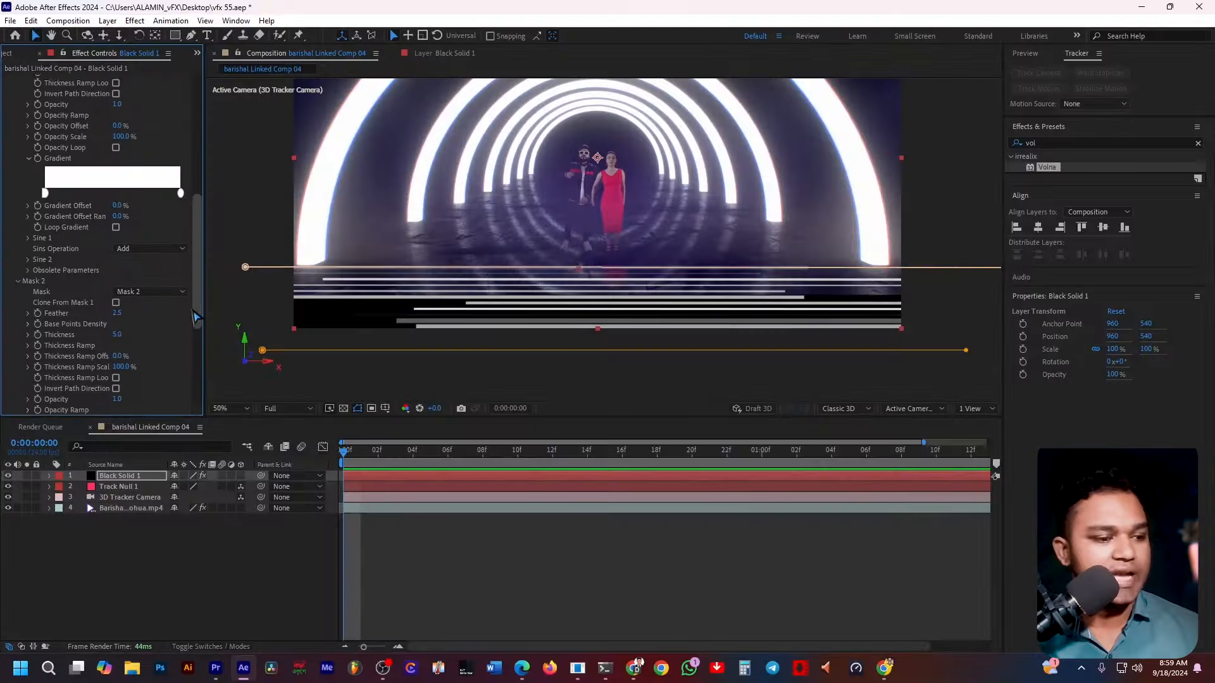
# Open the Mask 1 group's Obsolete Parameters and set Colors Count to 2.
pyautogui.moveTo(197, 314); pyautogui.dragTo(199, 225)
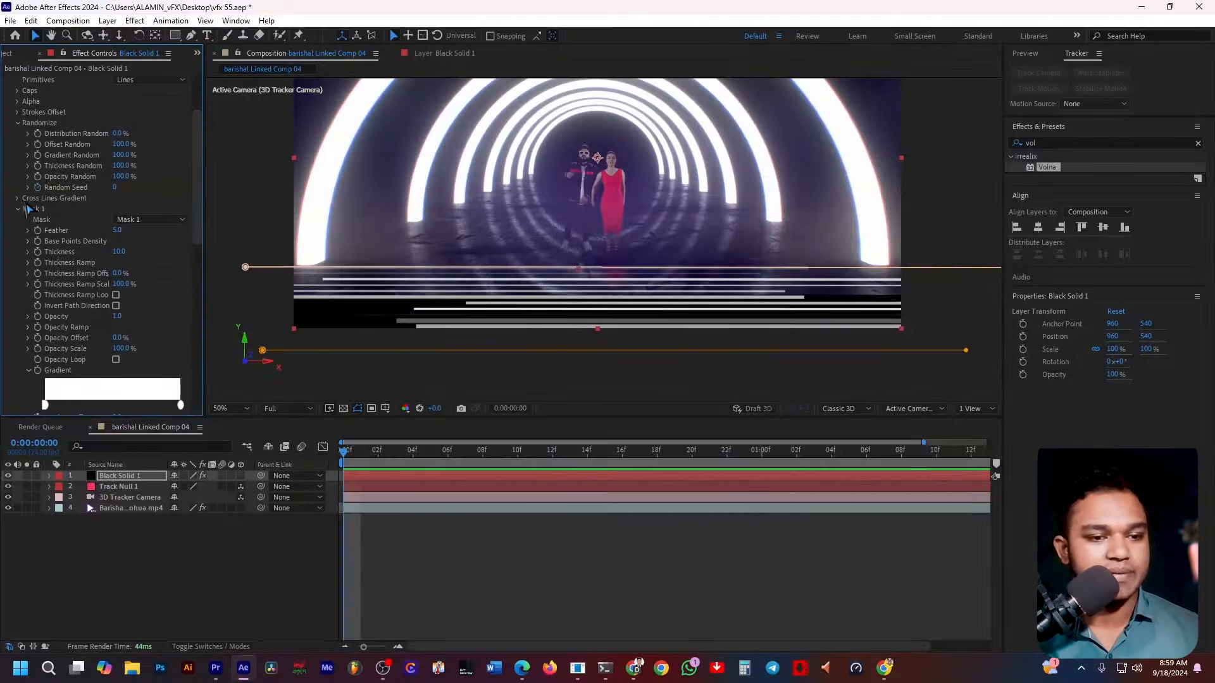
pyautogui.scroll(-6, 163, 256)
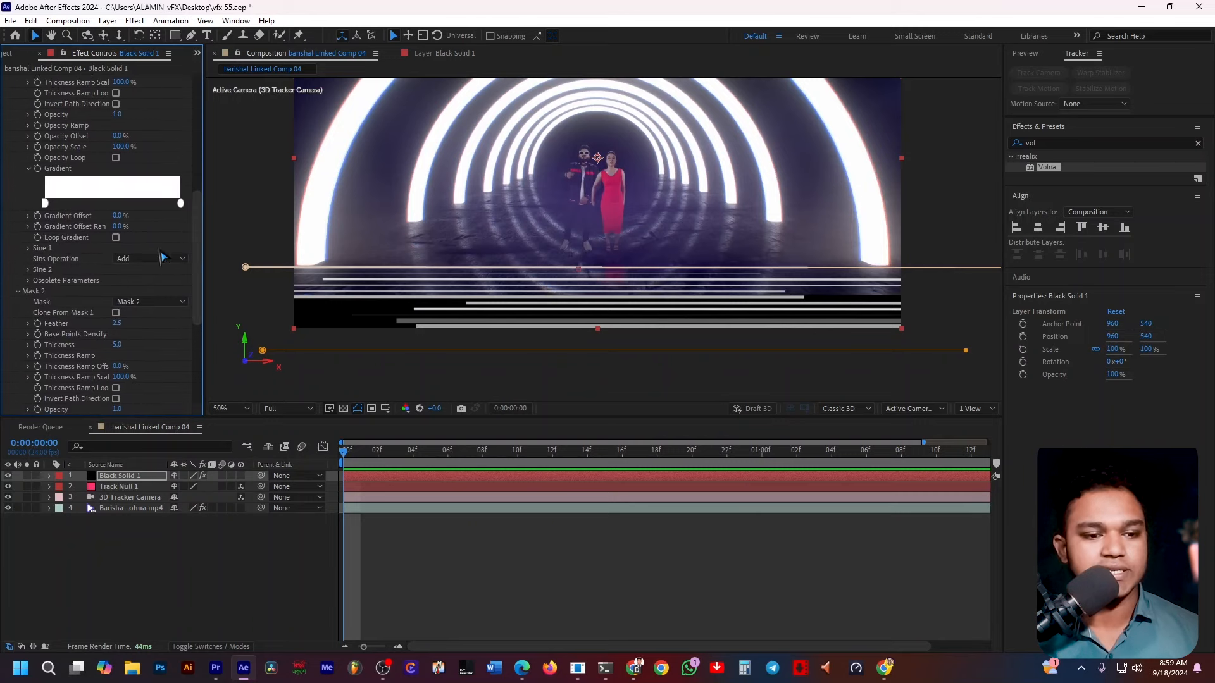
pyautogui.click(29, 280)
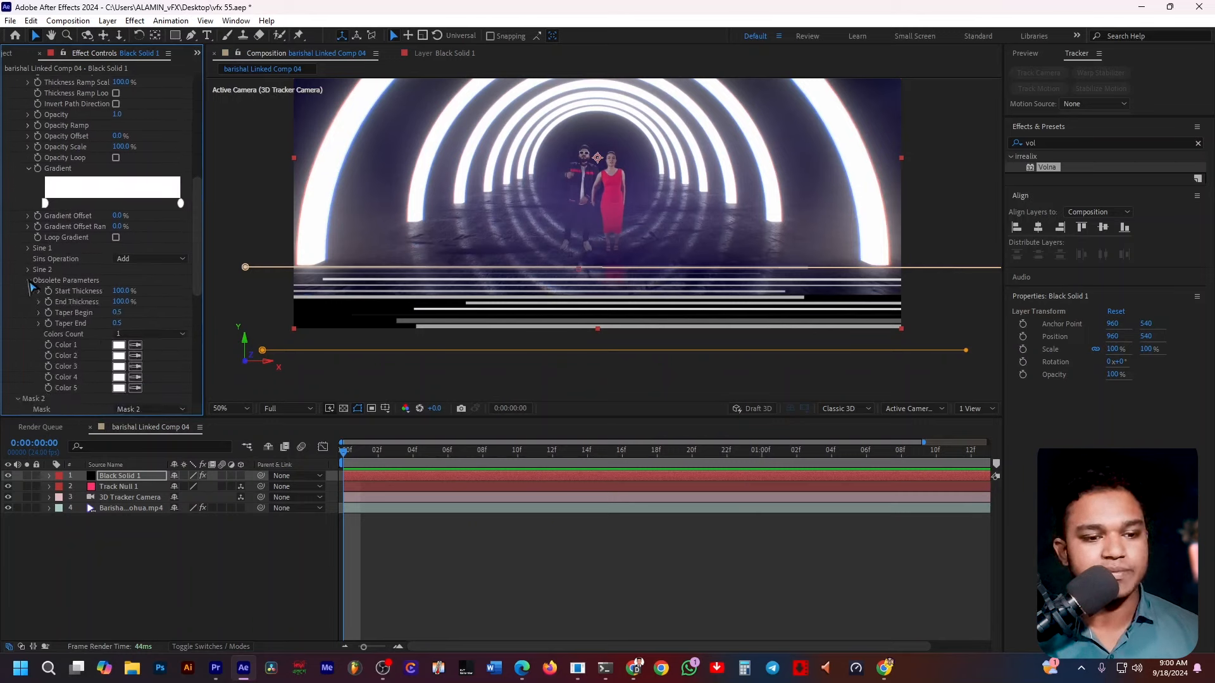
pyautogui.click(144, 334)
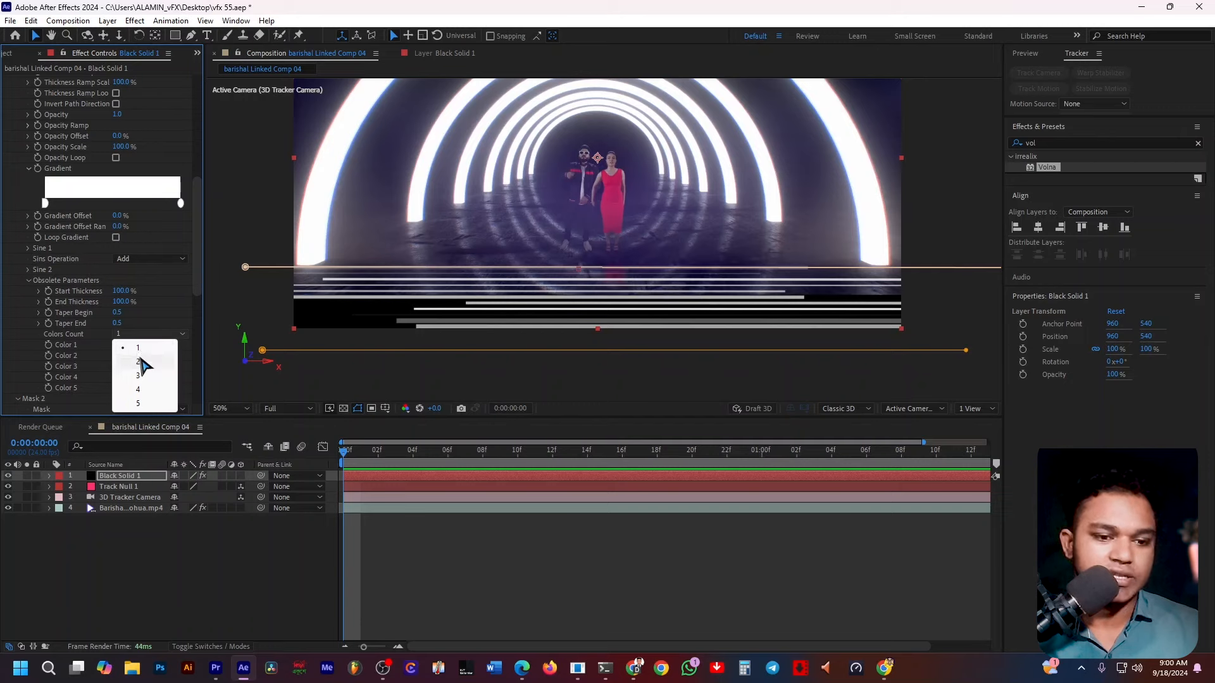
pyautogui.click(150, 357)
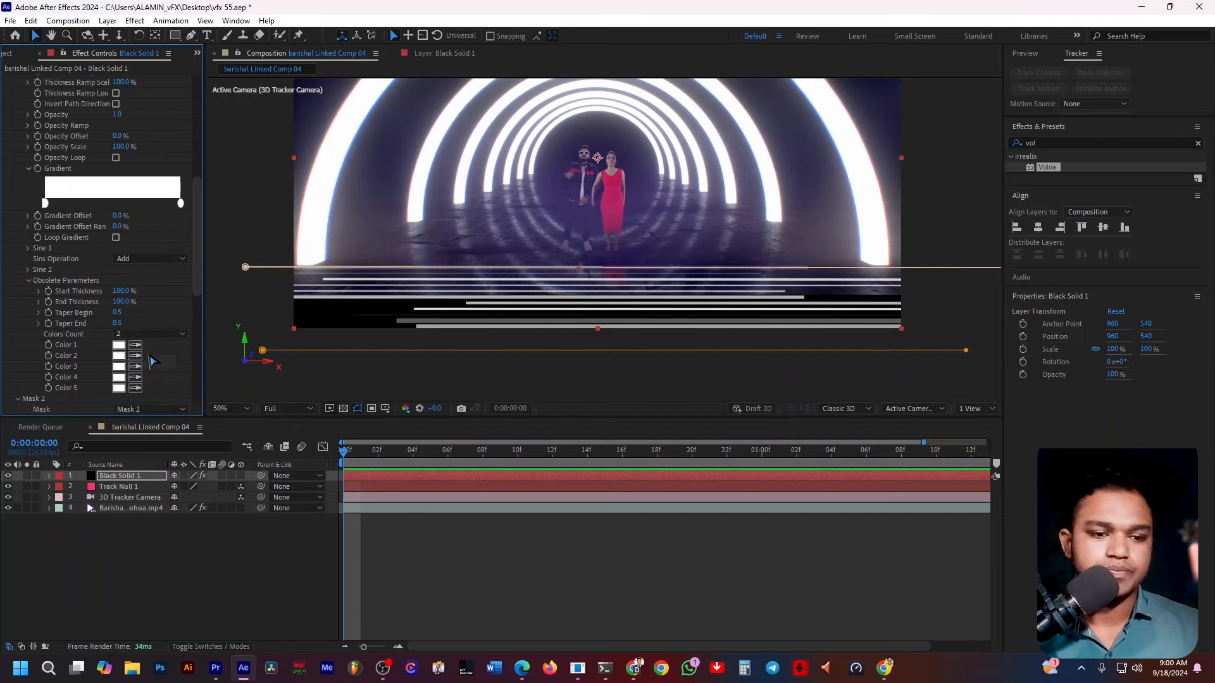
# Set the Mask 1 group's Color 1 to red and Color 2 to cyan 00CCFF.
pyautogui.click(118, 345)
pyautogui.moveTo(490, 304); pyautogui.dragTo(662, 249)
pyautogui.click(717, 258)
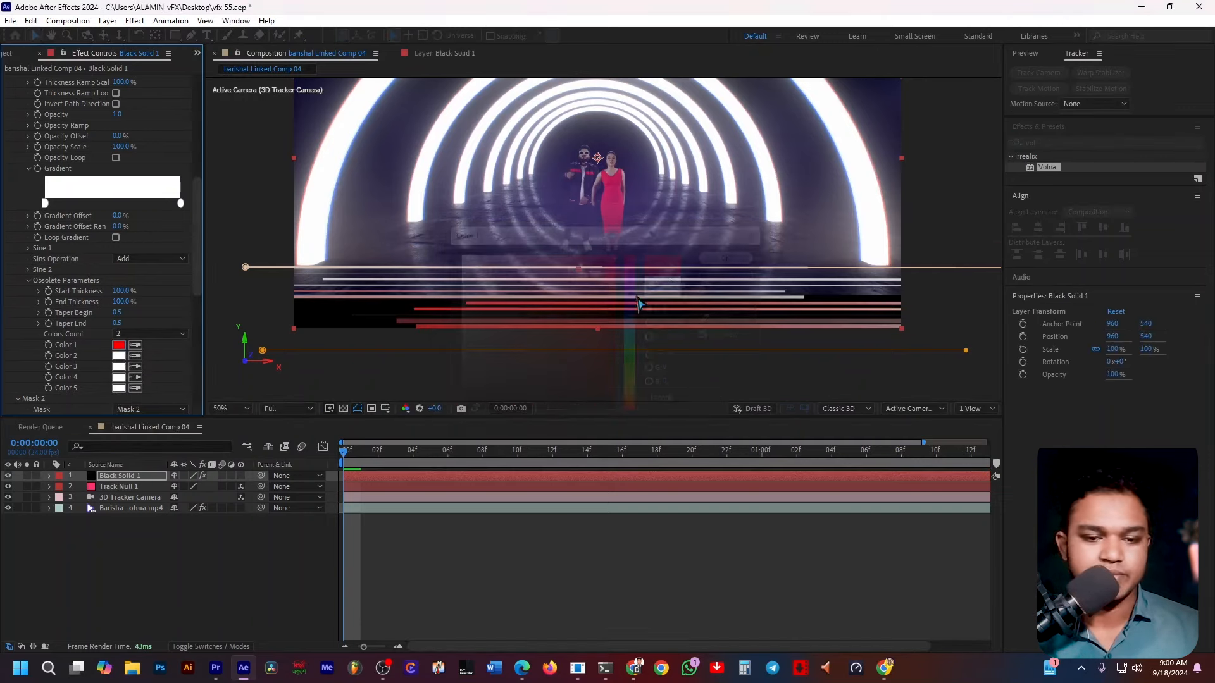
pyautogui.click(118, 355)
pyautogui.click(633, 328)
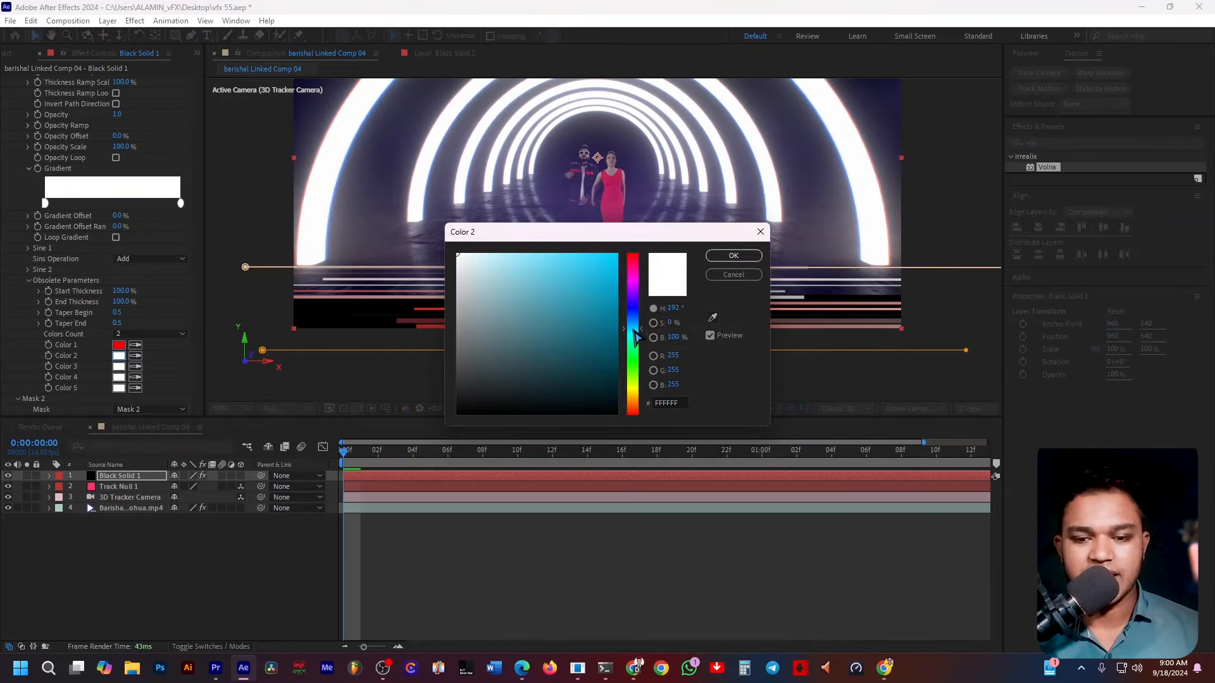
pyautogui.click(617, 254)
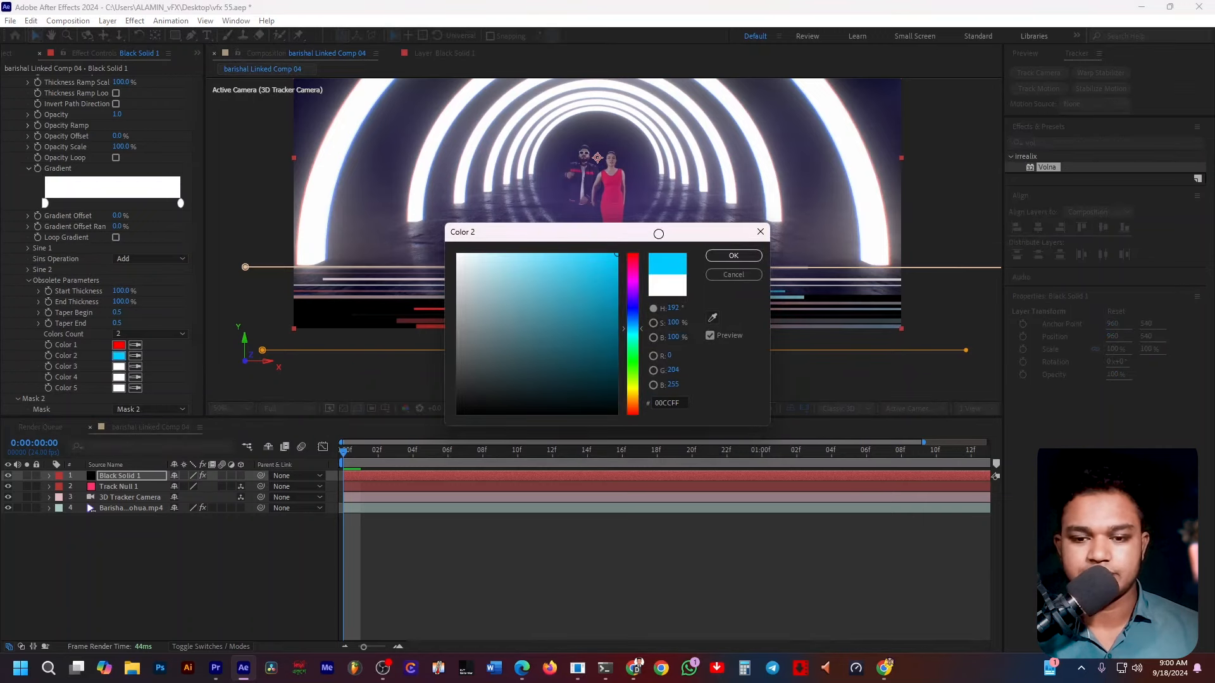
pyautogui.click(631, 336)
pyautogui.click(733, 257)
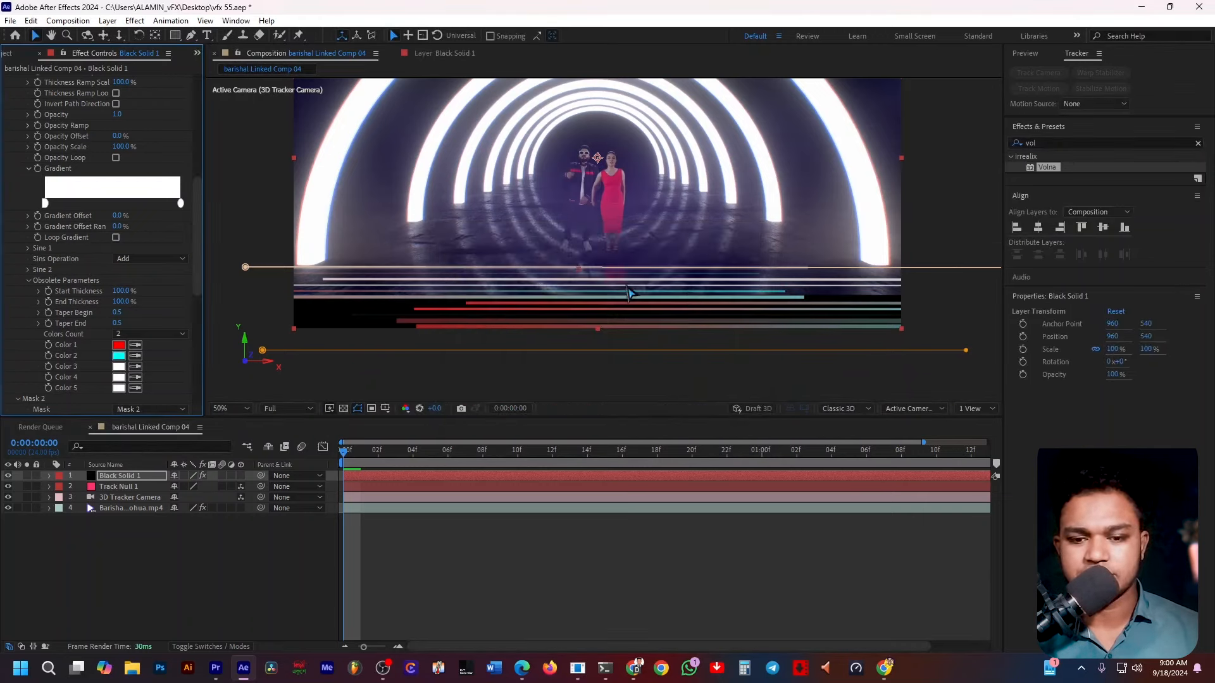
# Open the Mask 2 group's Obsolete Parameters and set its Colors Count to 2.
pyautogui.scroll(-10, 104, 285)
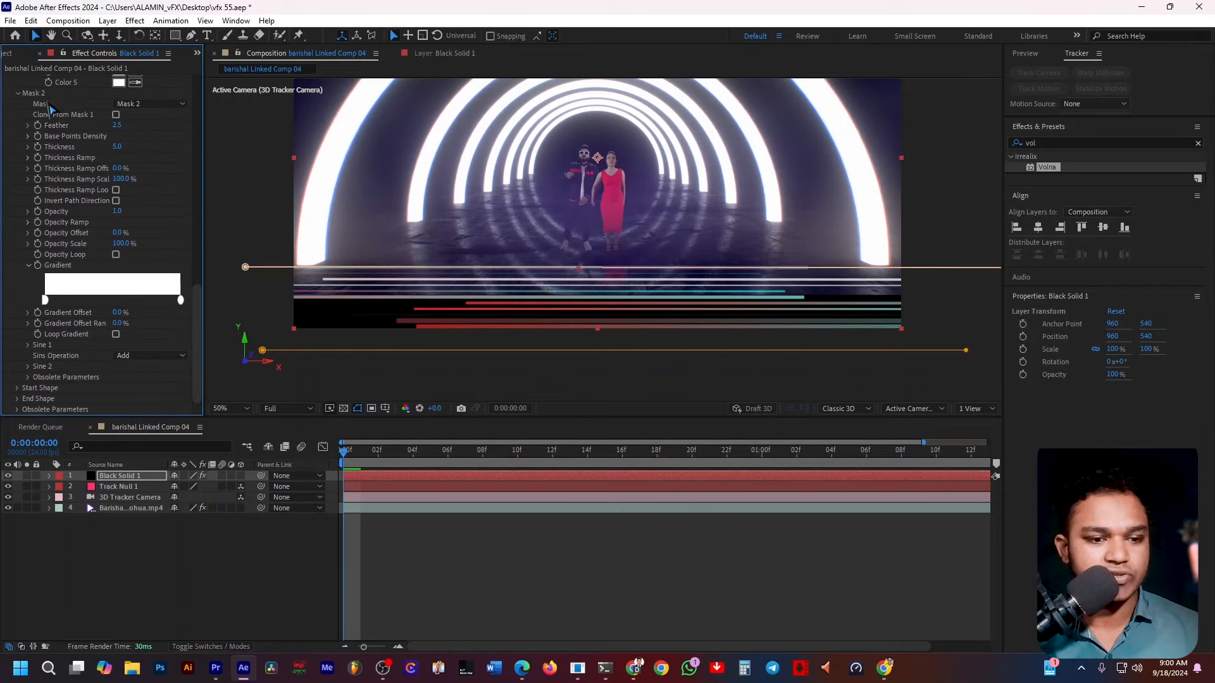
pyautogui.click(28, 378)
pyautogui.scroll(-2, 135, 365)
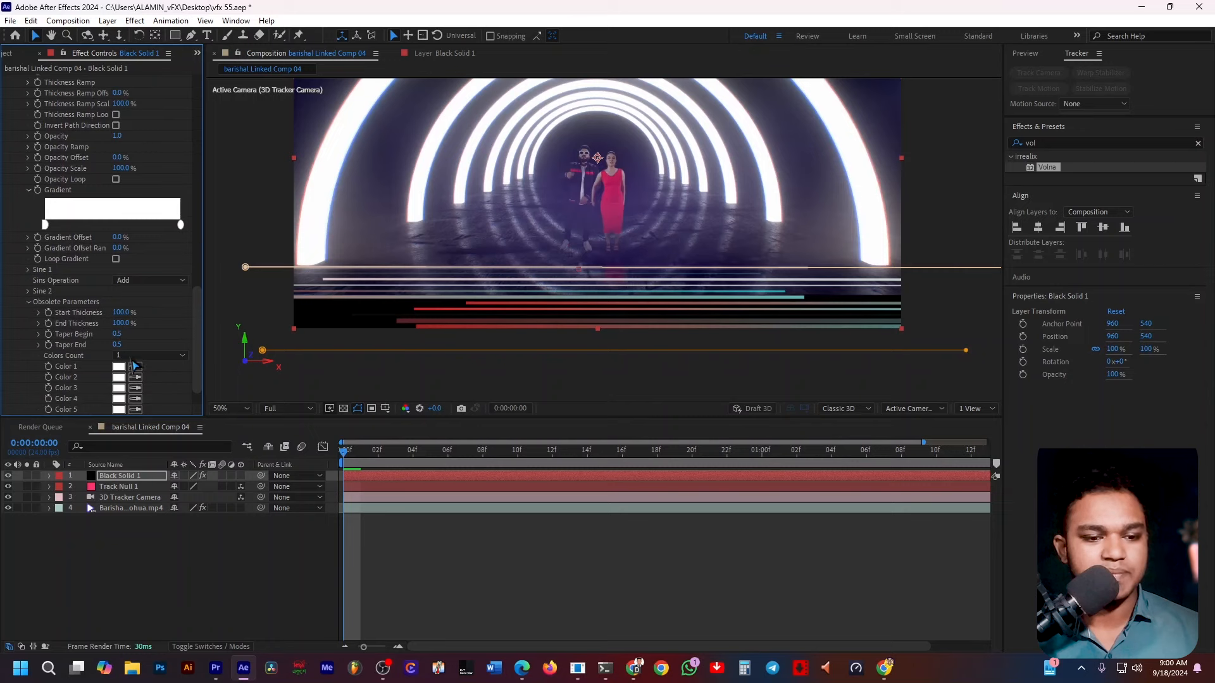
pyautogui.scroll(-1, 95, 342)
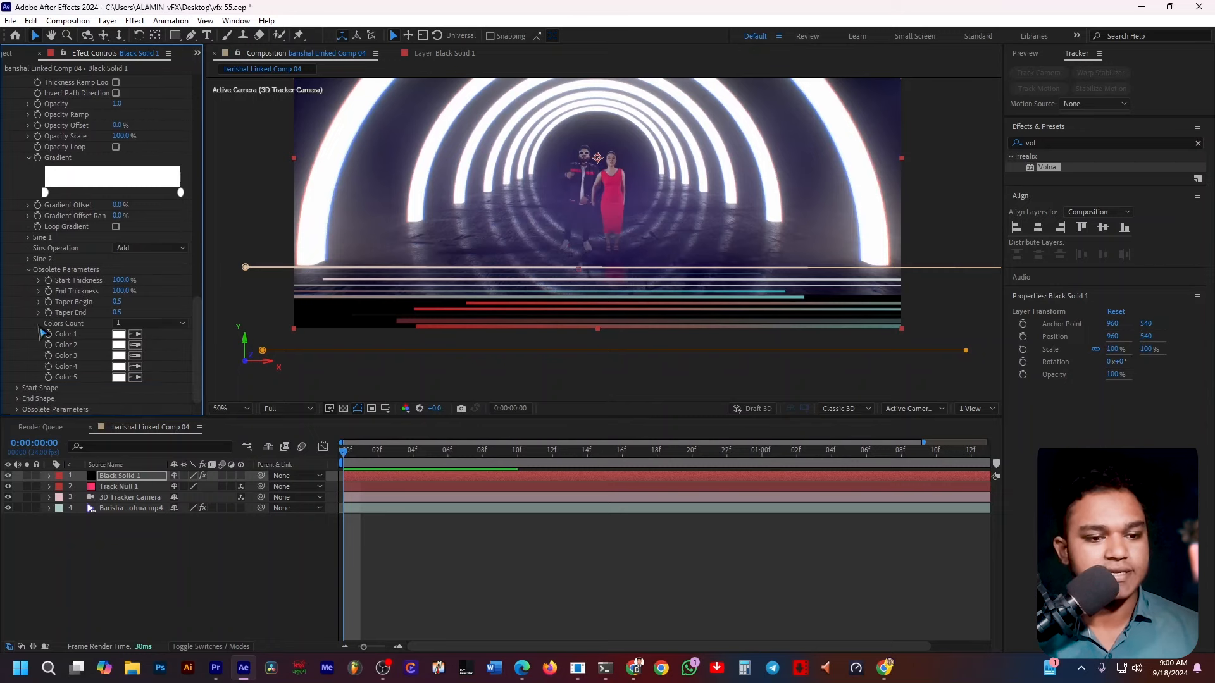
pyautogui.click(138, 323)
pyautogui.click(134, 345)
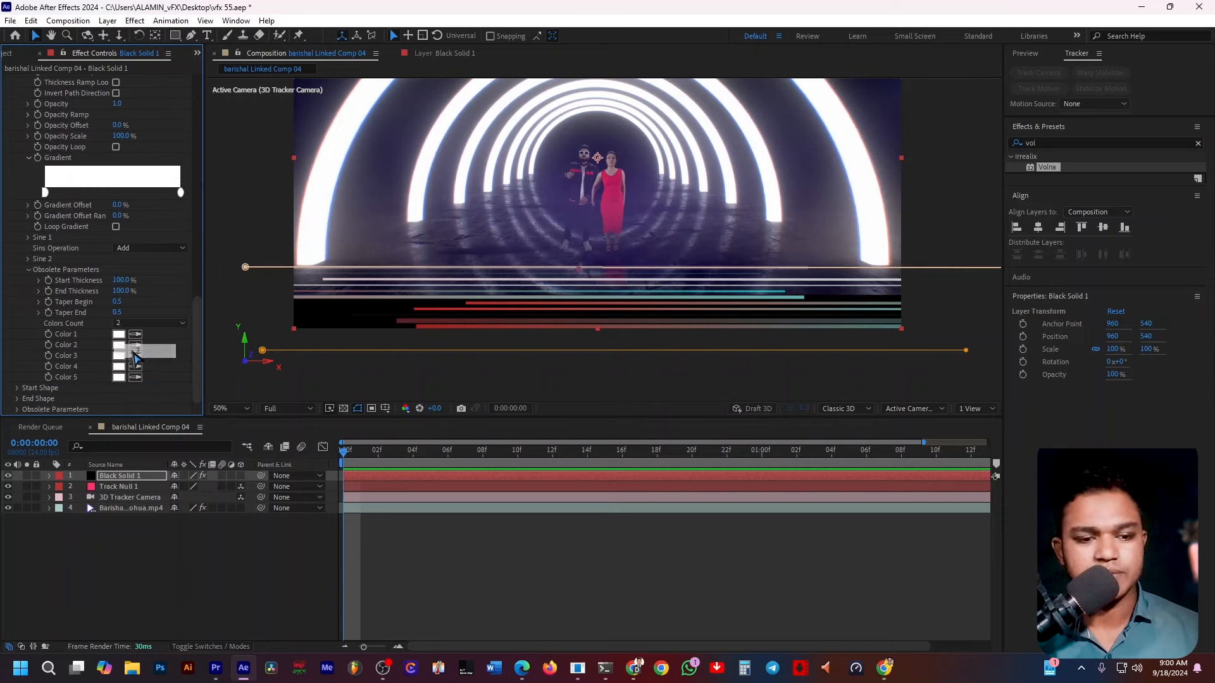
# Set the Mask 2 group's Color 1 to yellow FCFF00 and Color 2 to magenta FC00FF.
pyautogui.click(118, 334)
pyautogui.click(632, 391)
pyautogui.moveTo(600, 360); pyautogui.dragTo(665, 231)
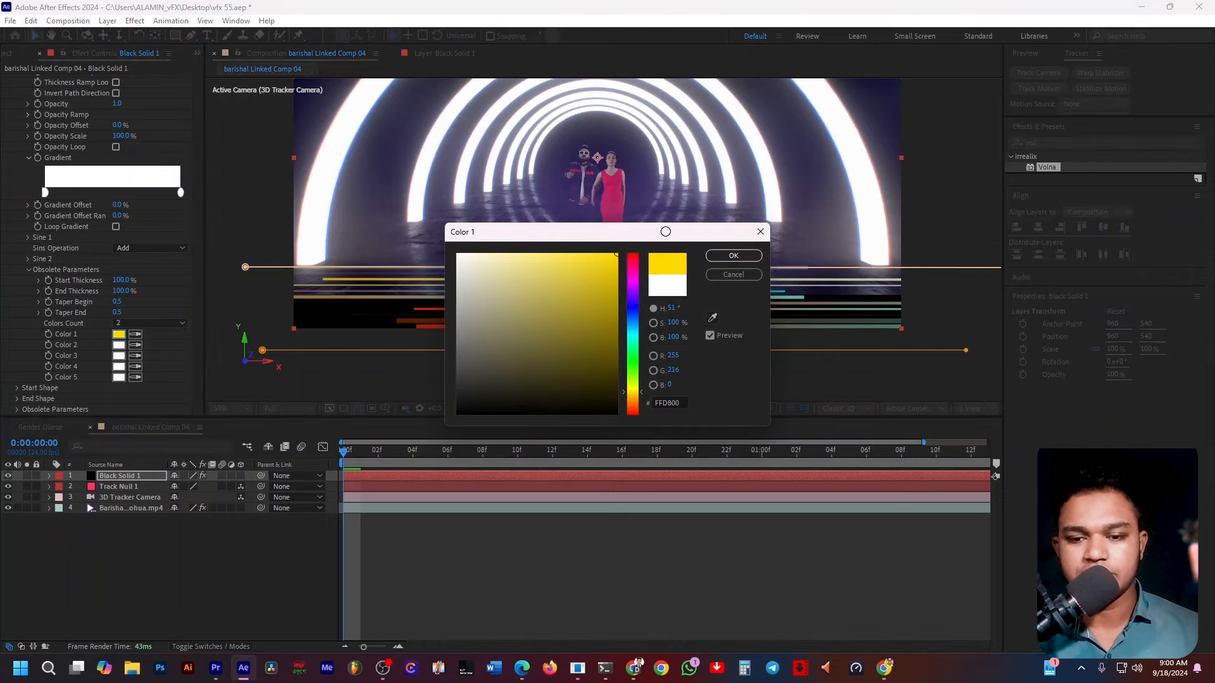
pyautogui.moveTo(641, 391); pyautogui.dragTo(640, 387)
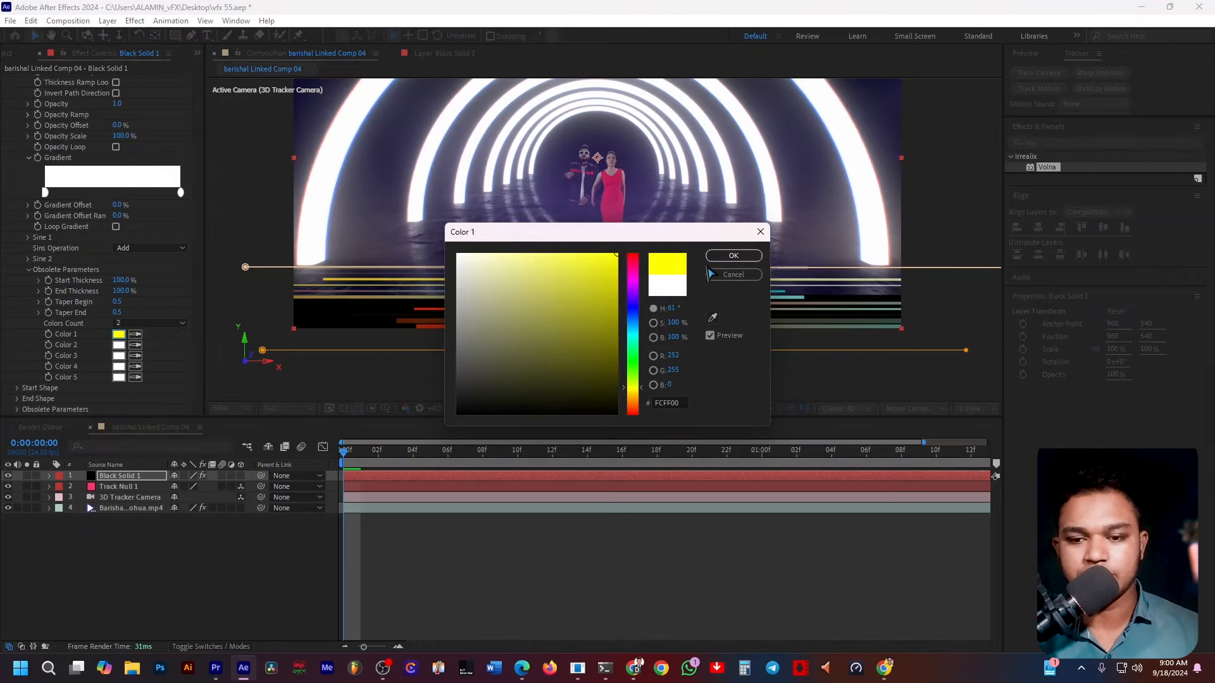
pyautogui.click(721, 256)
pyautogui.click(118, 344)
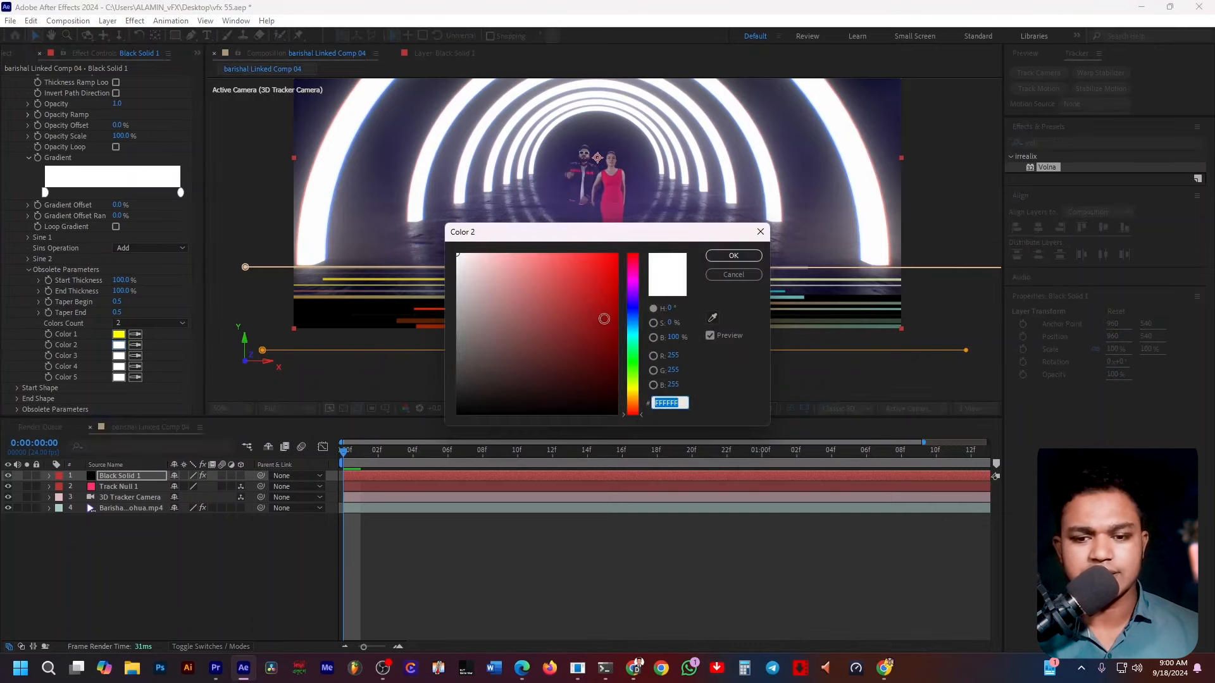
pyautogui.moveTo(604, 318)
pyautogui.mouseDown()
pyautogui.moveTo(633, 248)
pyautogui.moveTo(633, 280)
pyautogui.mouseUp()
pyautogui.click(636, 282)
pyautogui.click(722, 256)
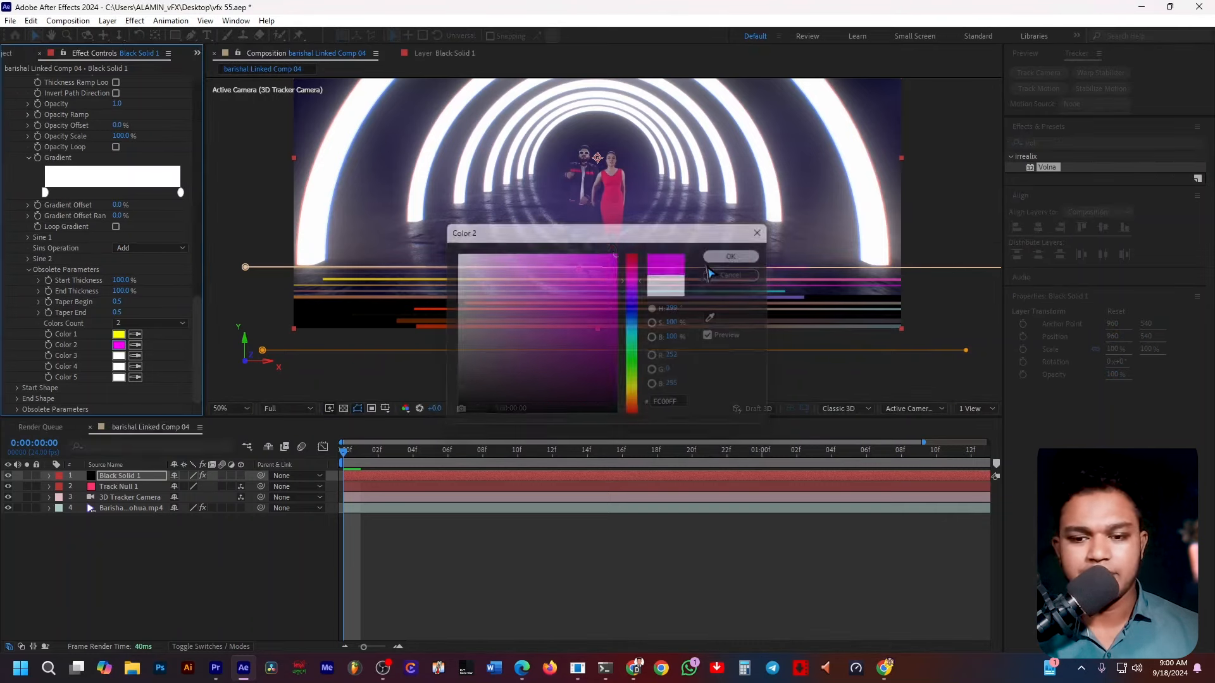
# Deselect the layer and play back the composition to review the coloured lines.
pyautogui.click(462, 545)
pyautogui.press('space')
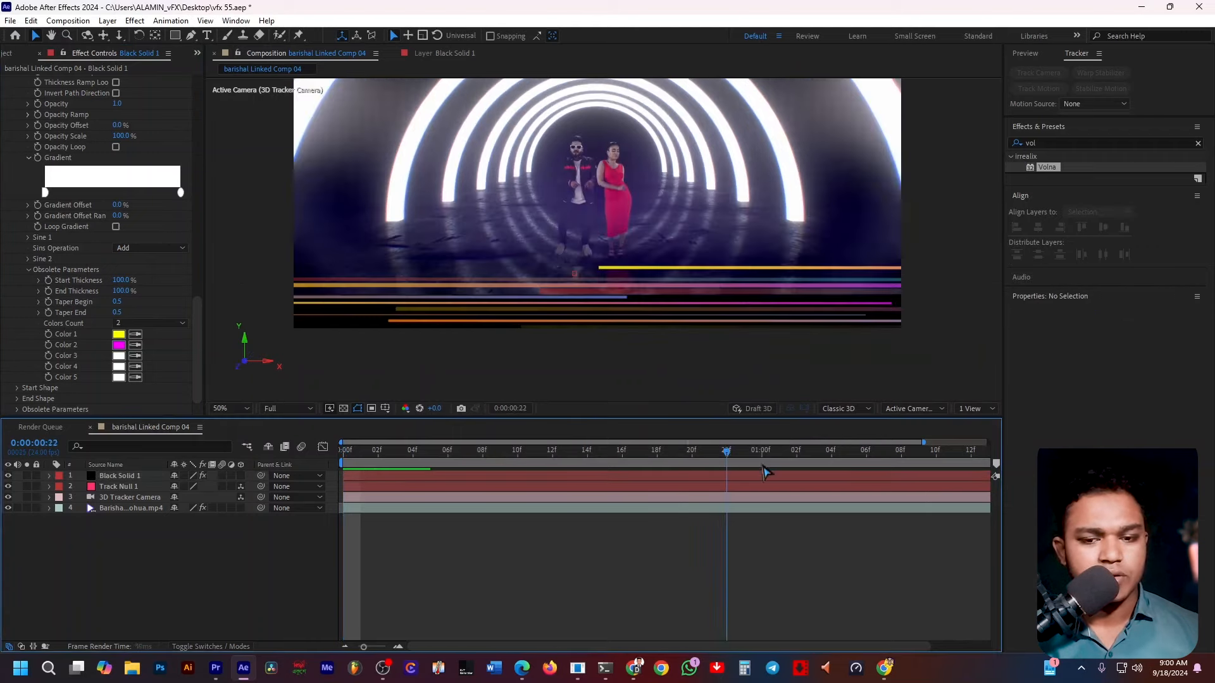
pyautogui.press('space')
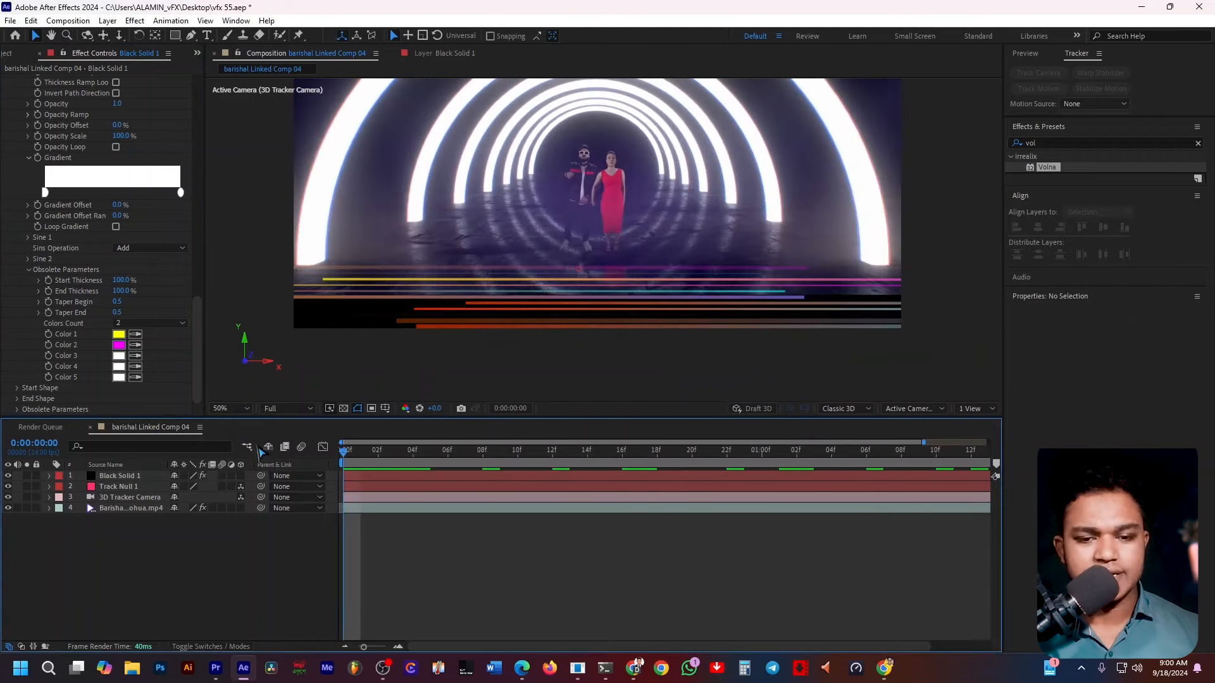
pyautogui.press('space')
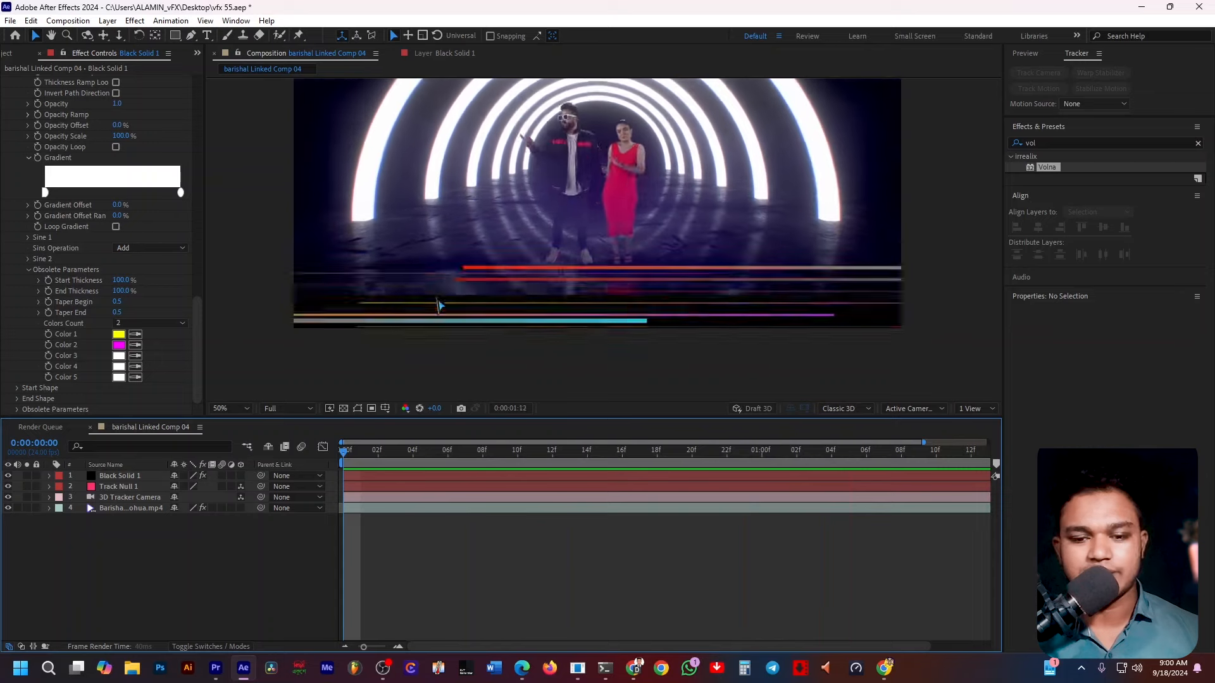
# Preview the composition playback once more and return to the top of the layer's effect settings.
pyautogui.press('space')
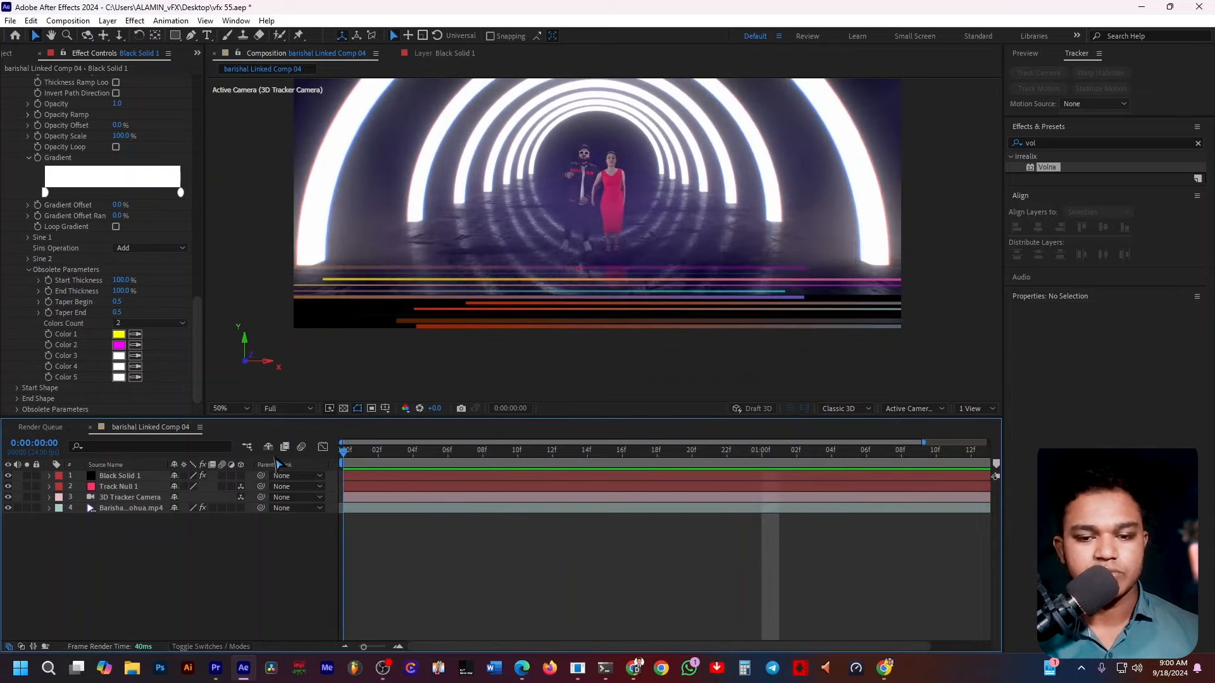
pyautogui.press('space')
pyautogui.press('space')
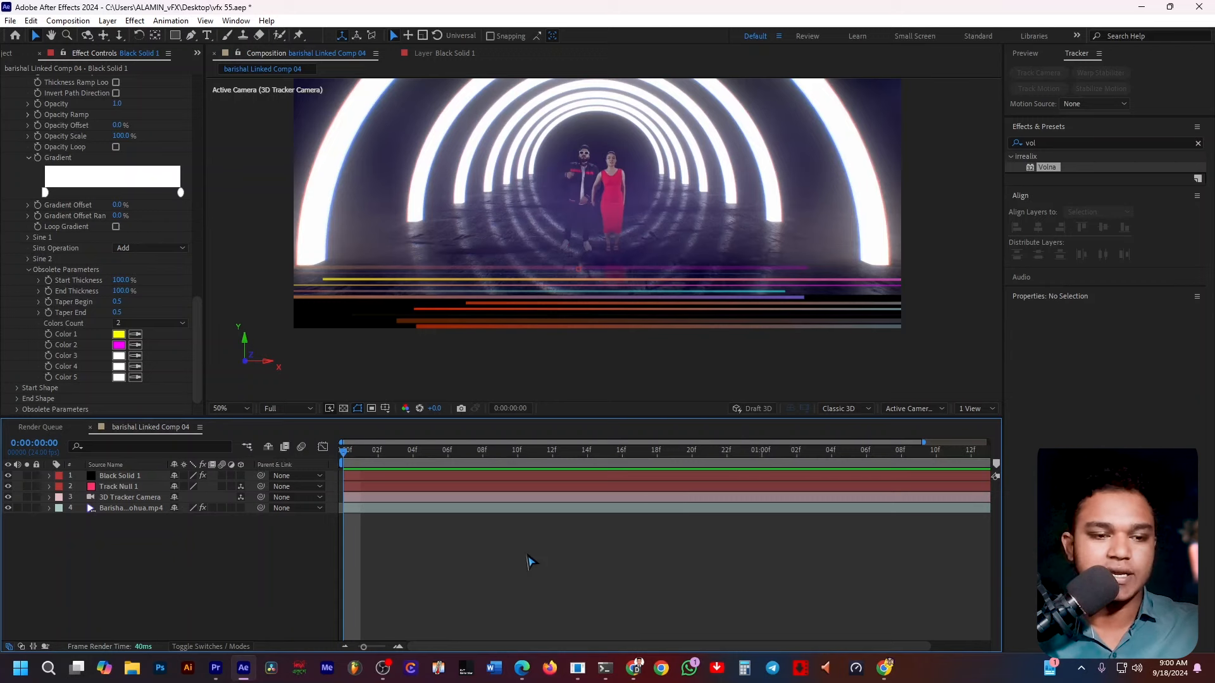
pyautogui.scroll(5, 159, 246)
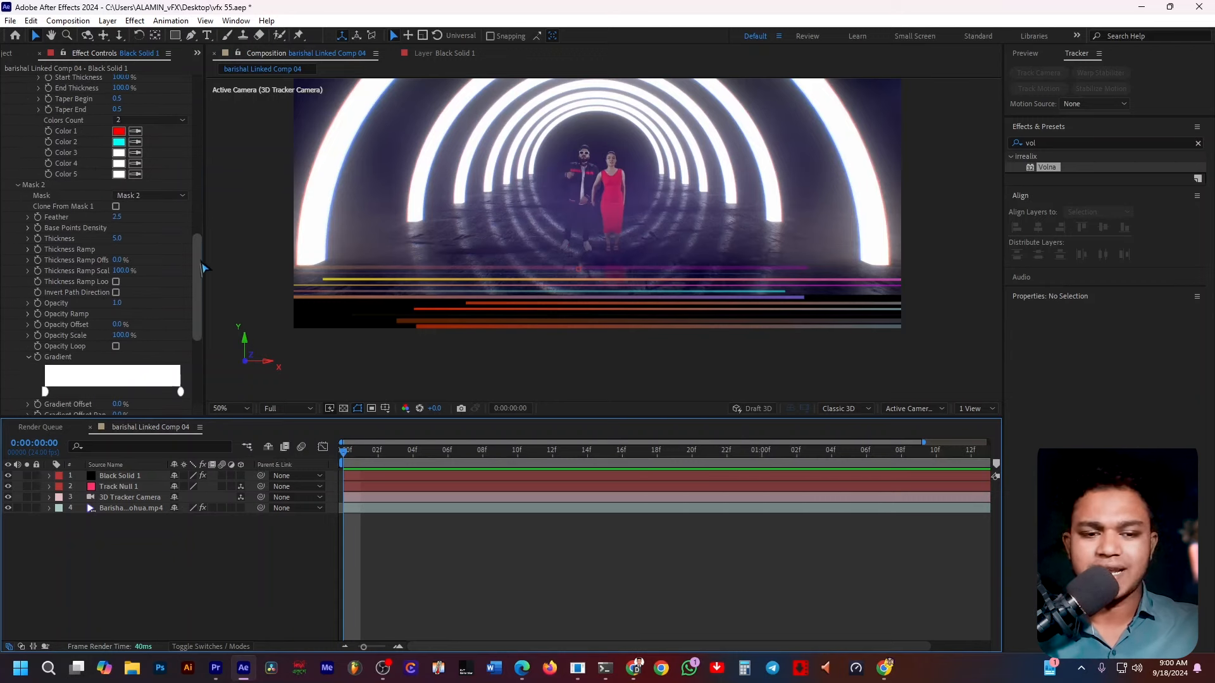
pyautogui.moveTo(200, 262); pyautogui.dragTo(221, 134)
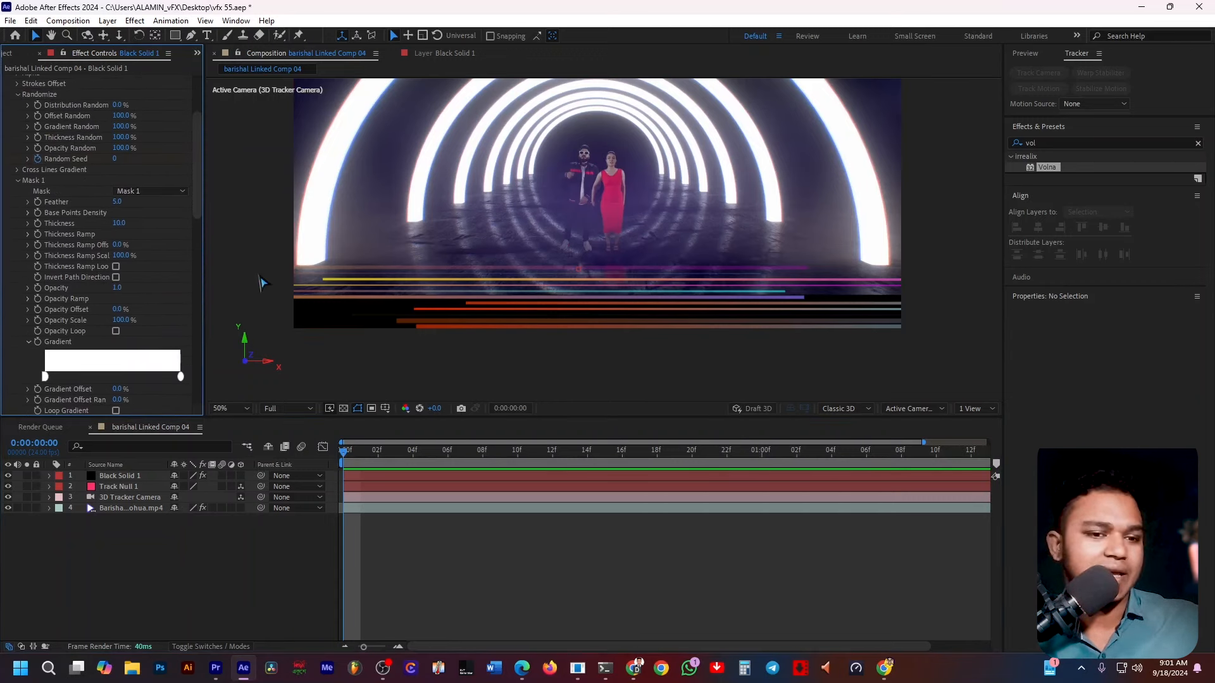
pyautogui.moveTo(198, 186); pyautogui.dragTo(212, 136)
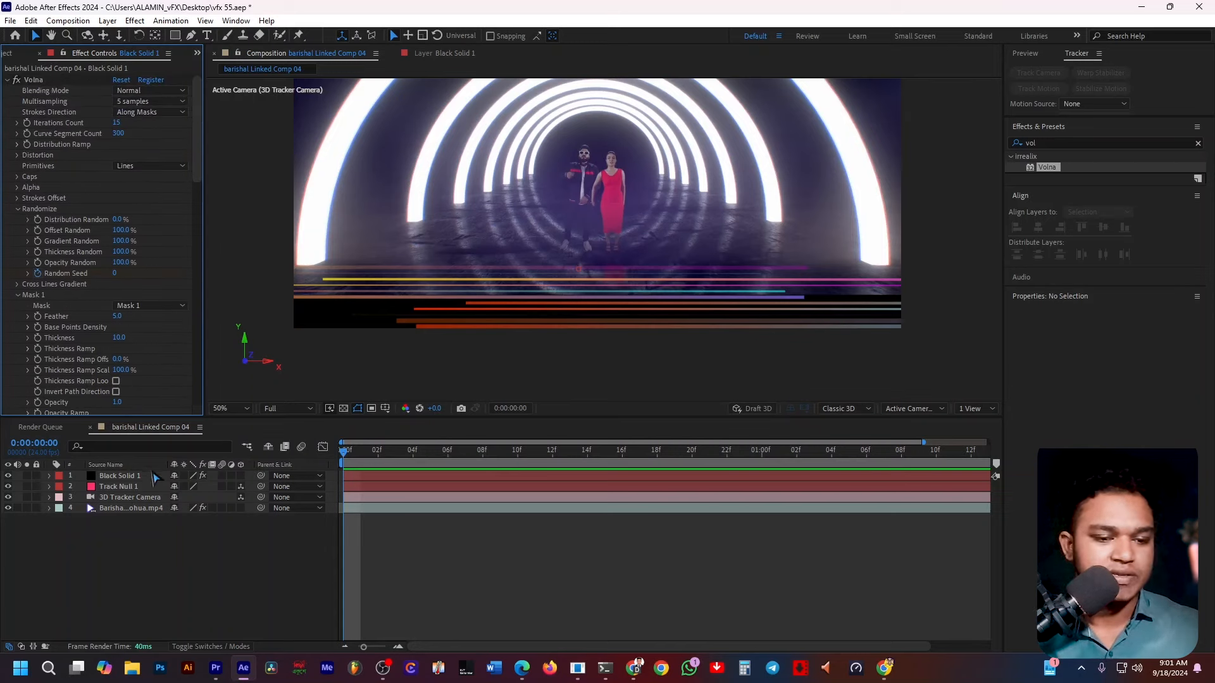
pyautogui.click(120, 475)
pyautogui.hotkey('ctrl', 'space')
pyautogui.write('colo')
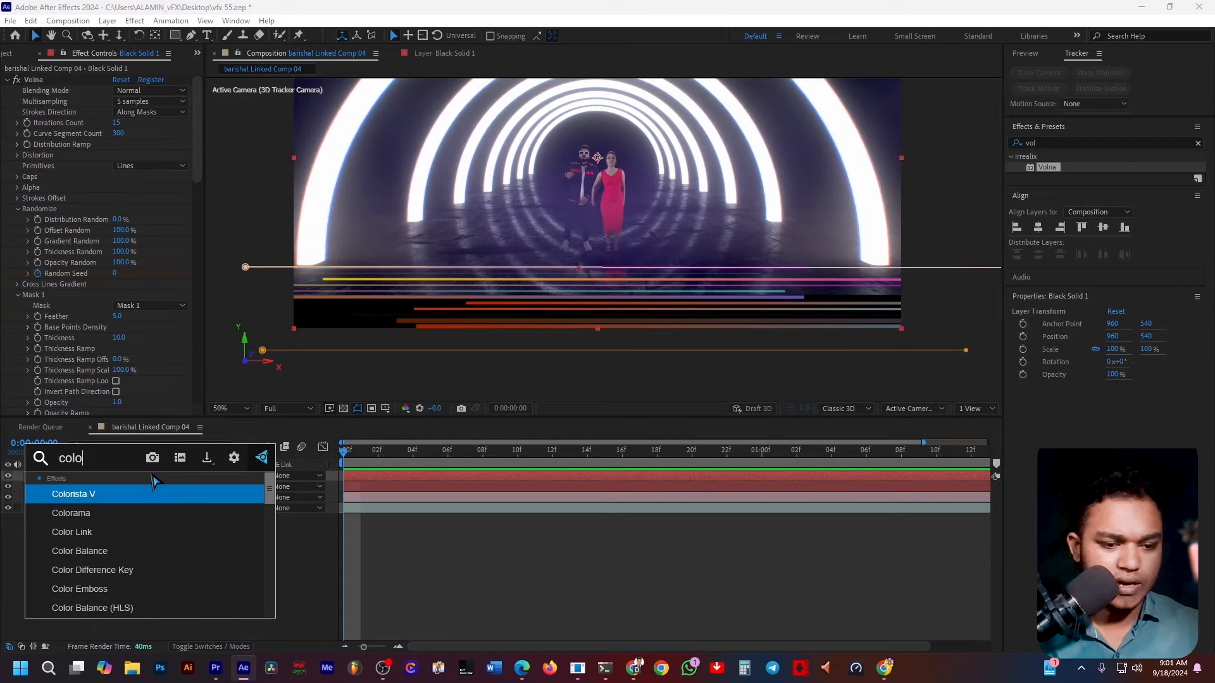
pyautogui.write('ra')
pyautogui.press('Return')
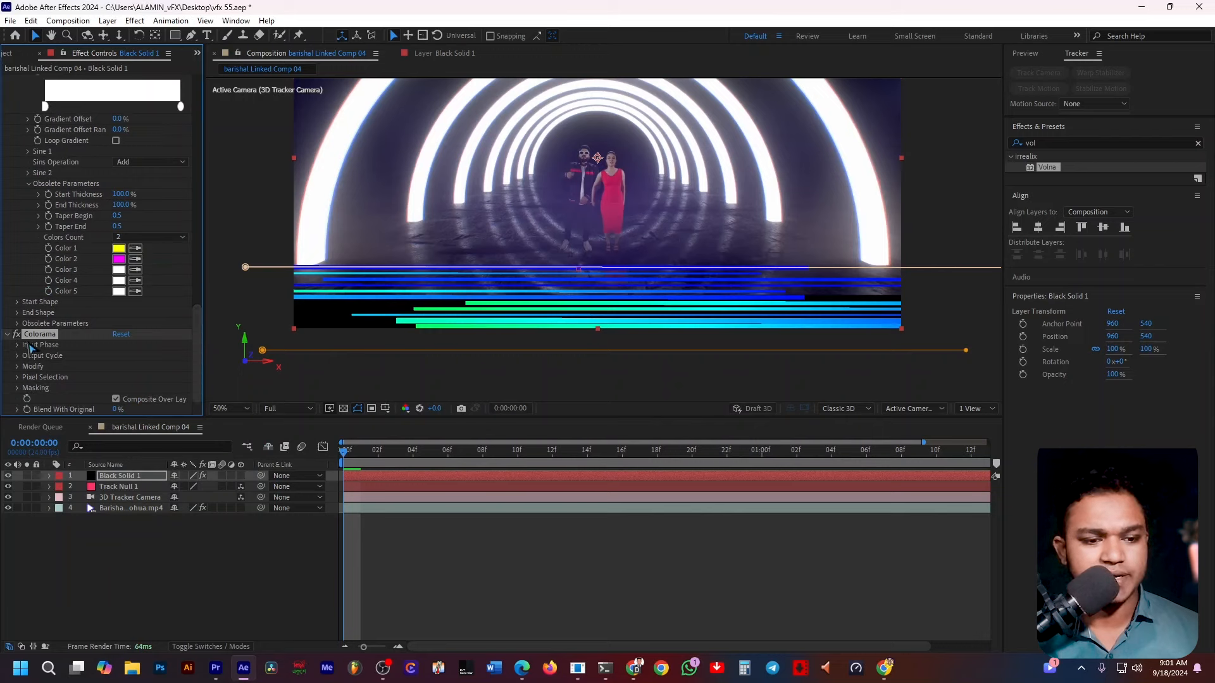
pyautogui.click(17, 346)
pyautogui.scroll(15, 166, 293)
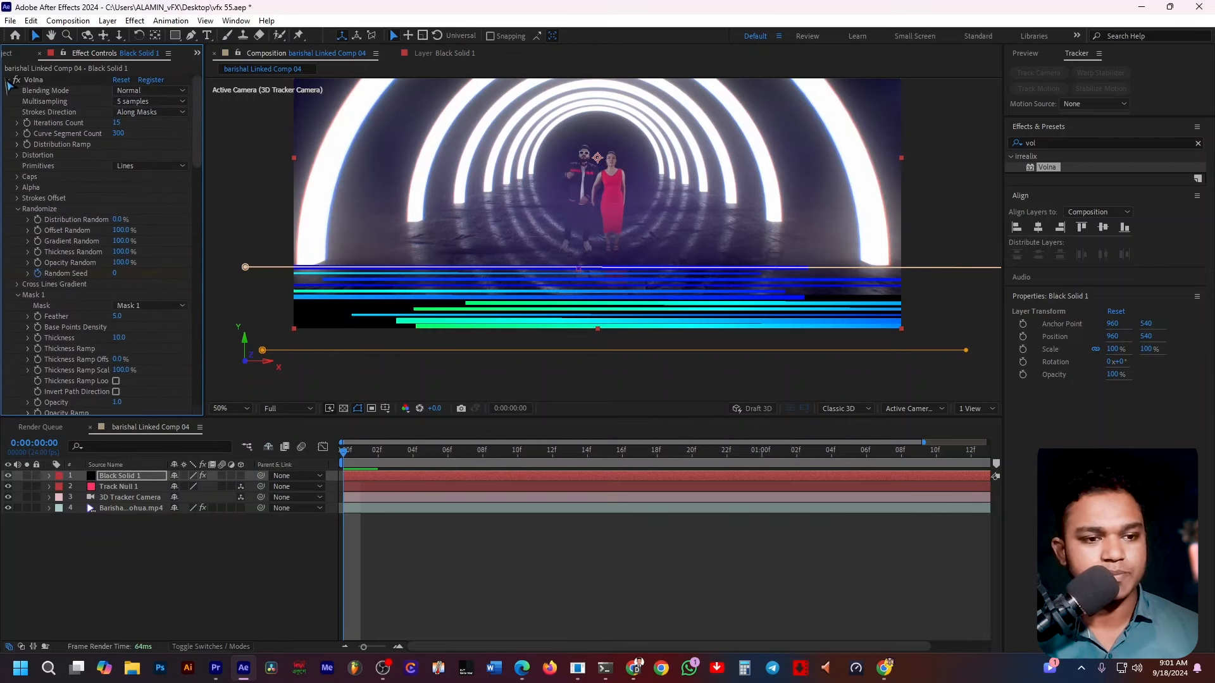
pyautogui.click(7, 80)
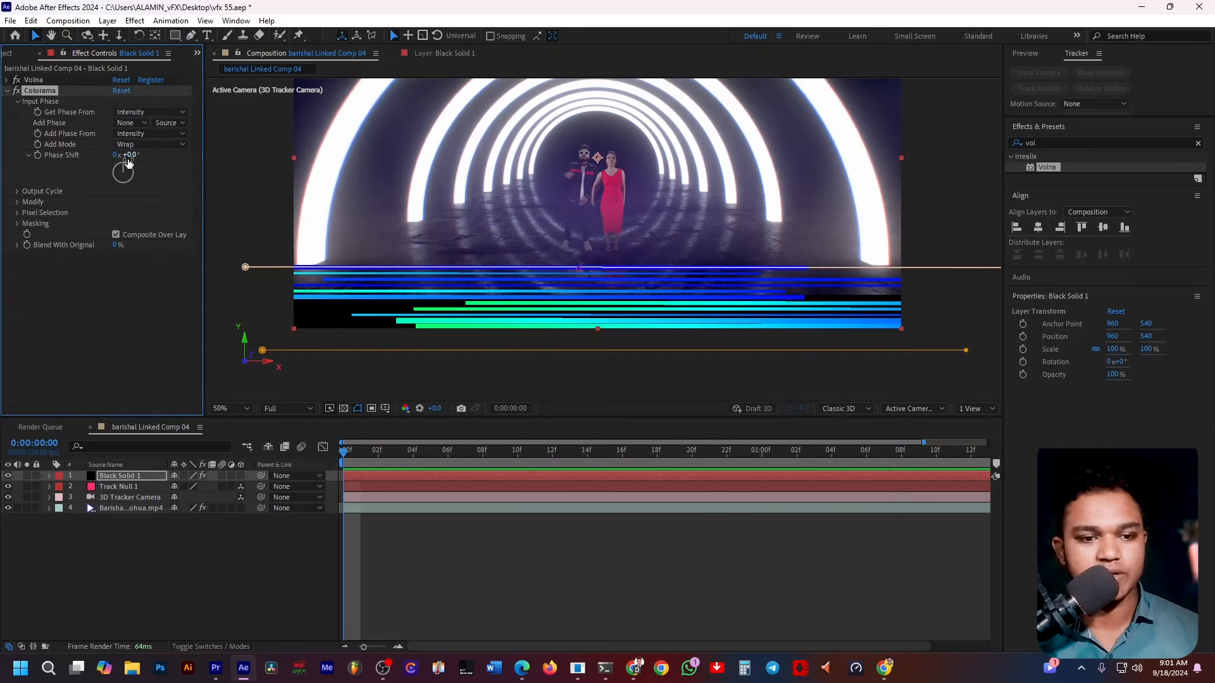
pyautogui.moveTo(129, 172)
pyautogui.mouseDown()
pyautogui.moveTo(125, 197)
pyautogui.moveTo(108, 180)
pyautogui.moveTo(113, 160)
pyautogui.moveTo(142, 169)
pyautogui.moveTo(132, 186)
pyautogui.moveTo(108, 168)
pyautogui.moveTo(122, 158)
pyautogui.moveTo(127, 195)
pyautogui.moveTo(119, 174)
pyautogui.moveTo(129, 181)
pyautogui.mouseUp()
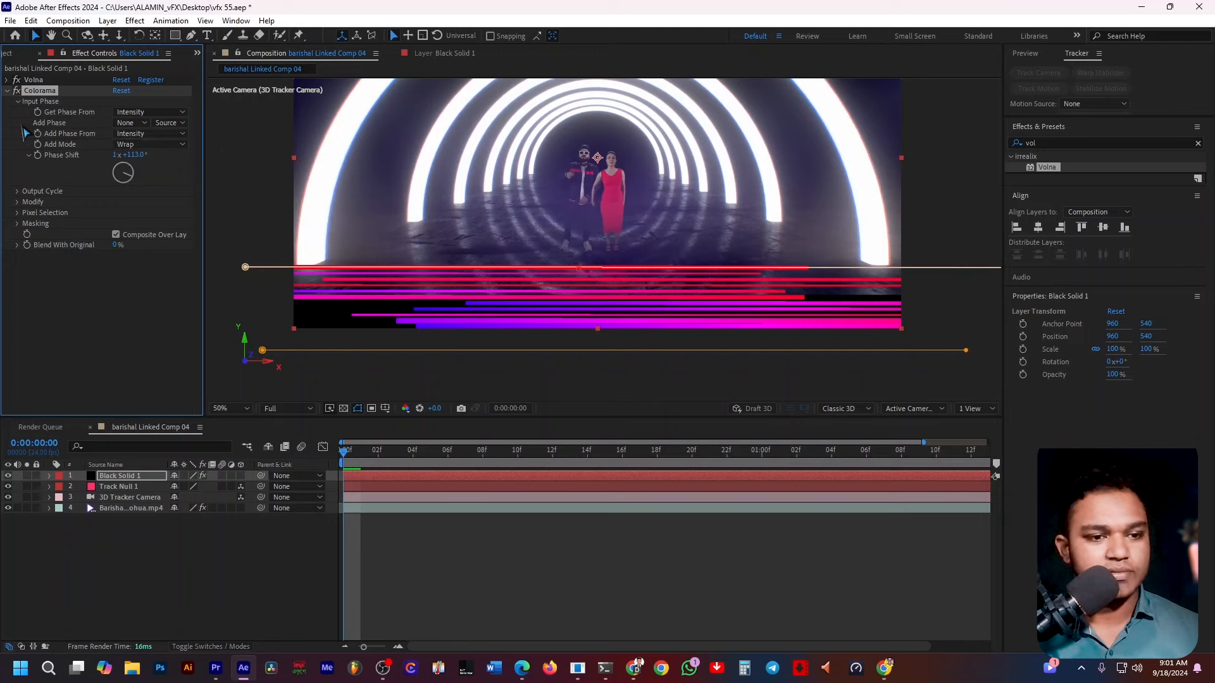
pyautogui.click(17, 192)
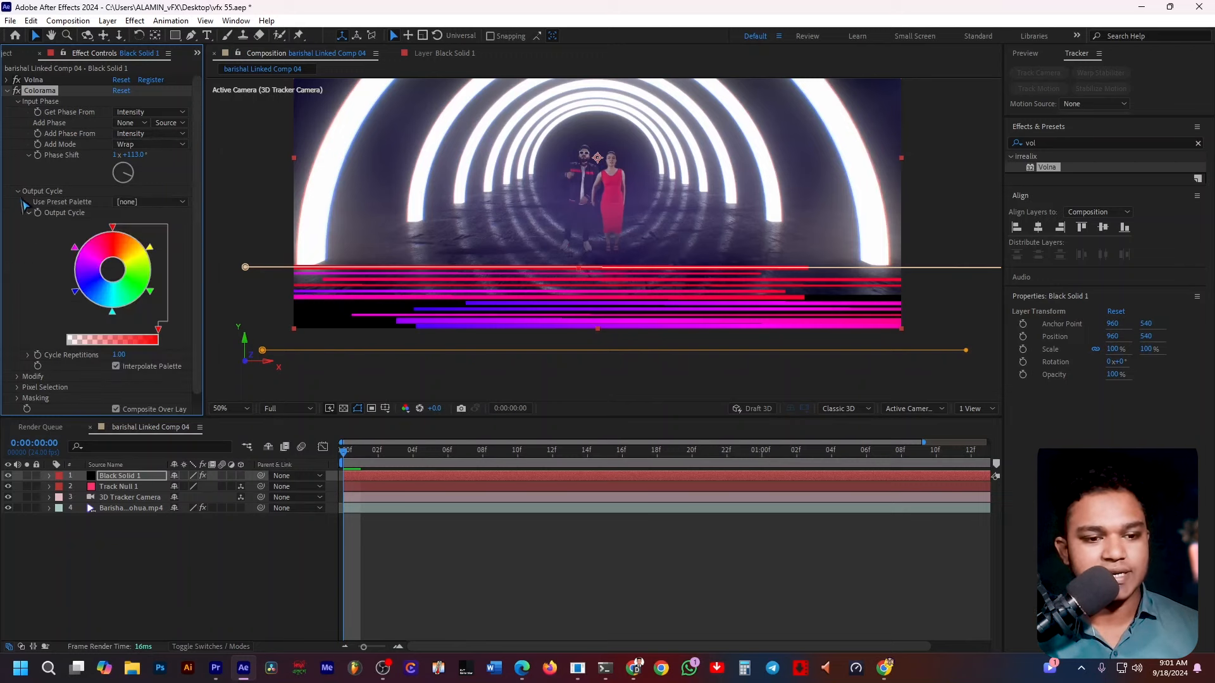
pyautogui.click(116, 367)
pyautogui.click(116, 367)
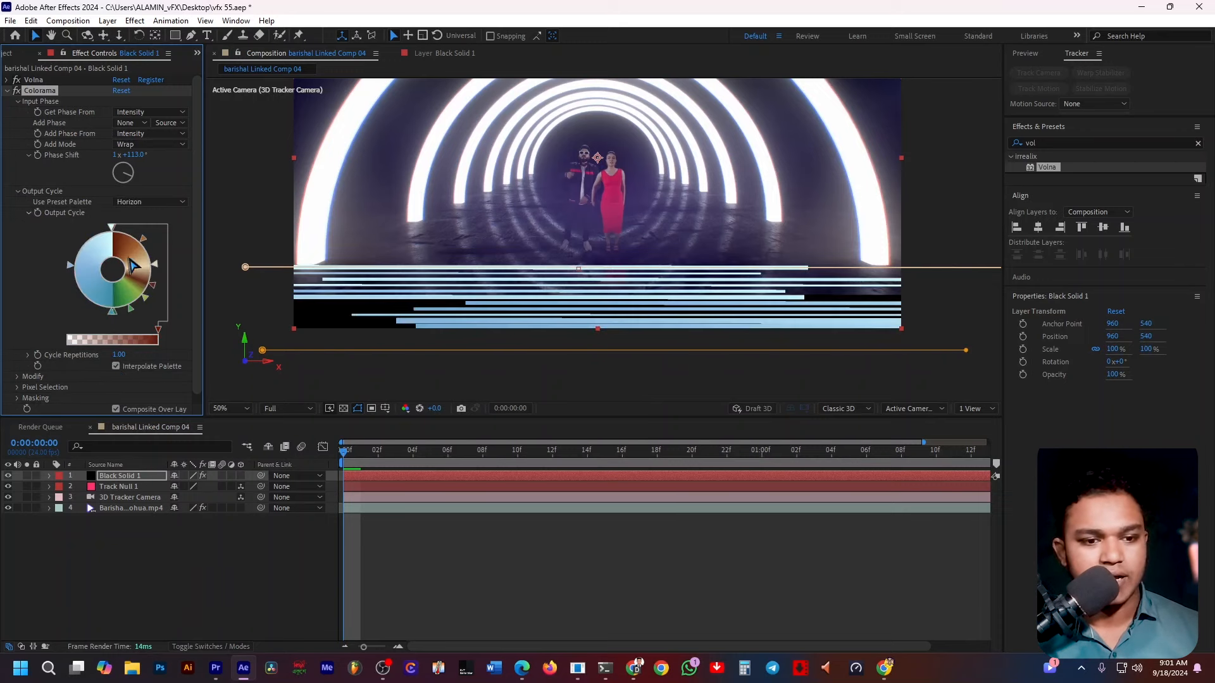
pyautogui.click(152, 201)
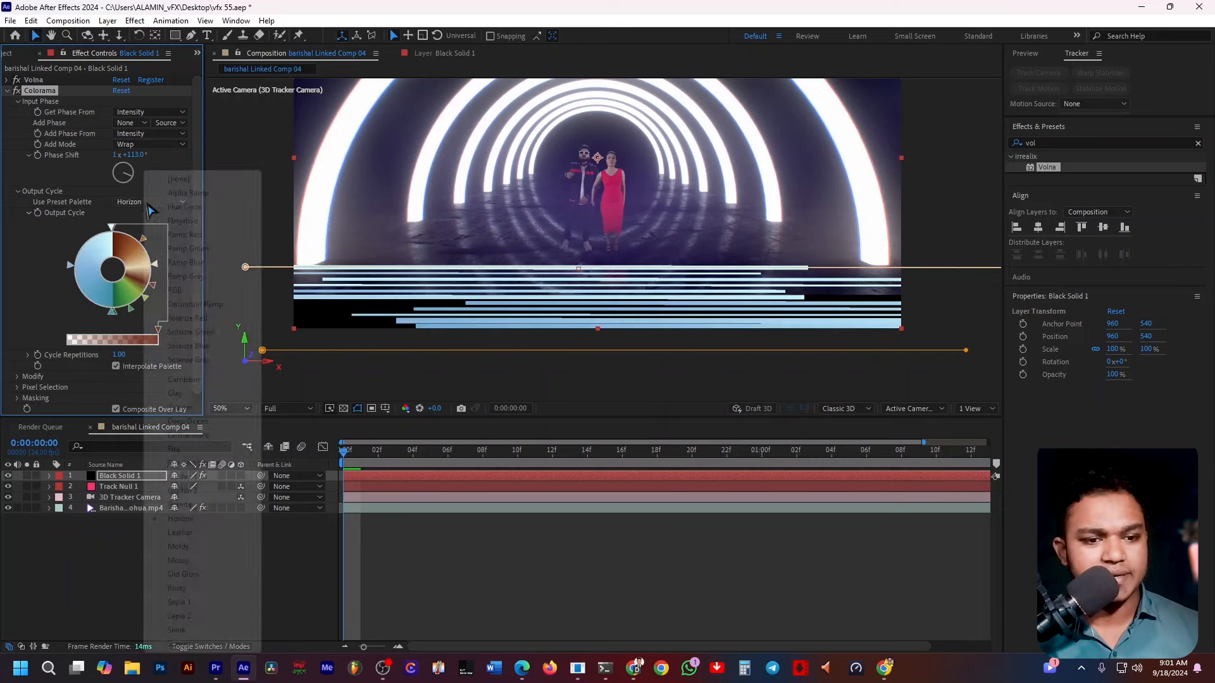
pyautogui.click(166, 212)
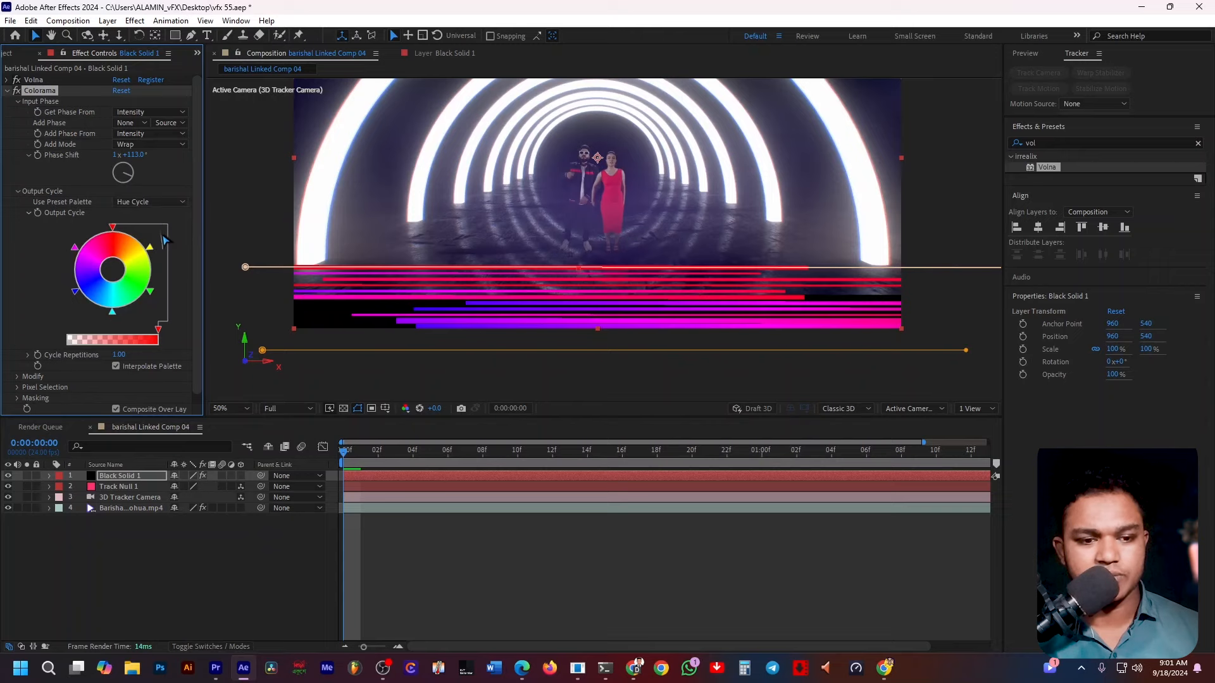
pyautogui.press('space')
pyautogui.press('space')
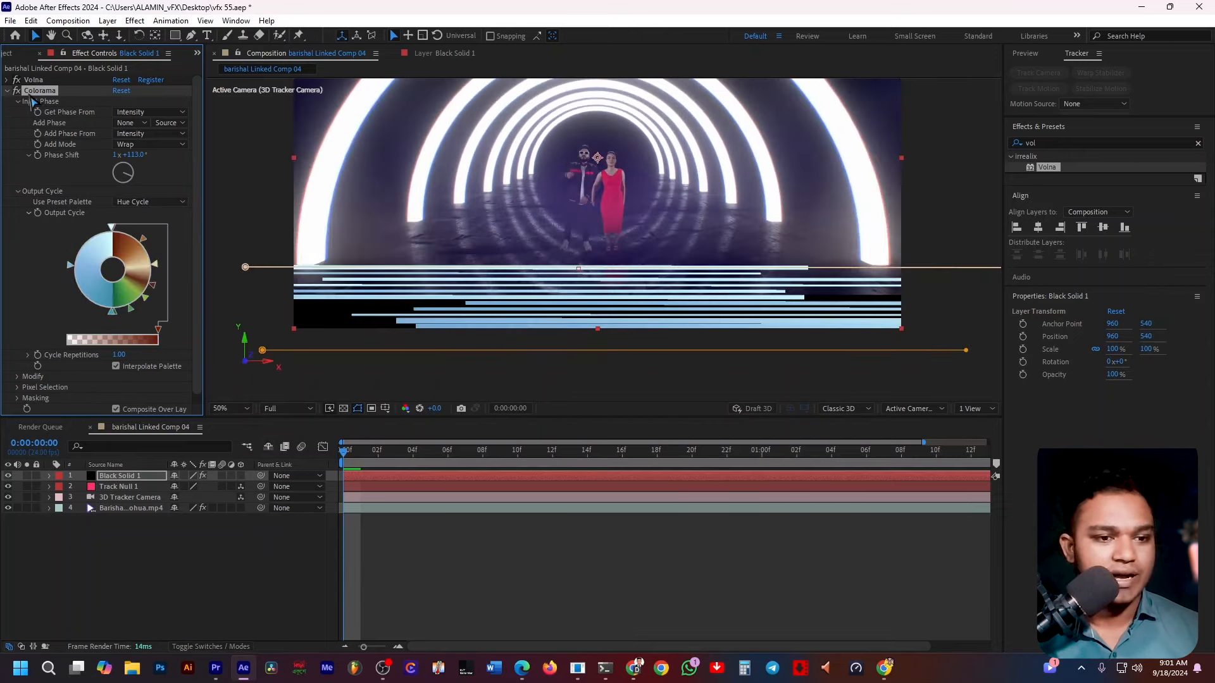
pyautogui.press('Delete')
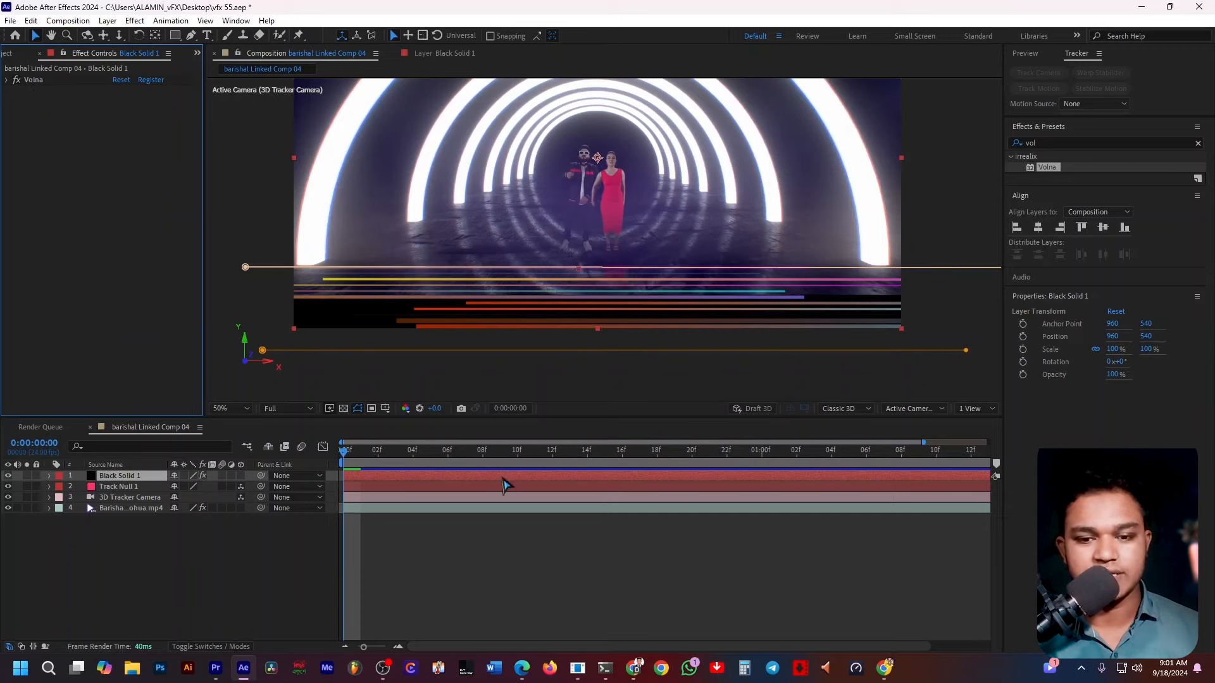
# Play back the composition, then return the playhead to the first frame.
pyautogui.press('space')
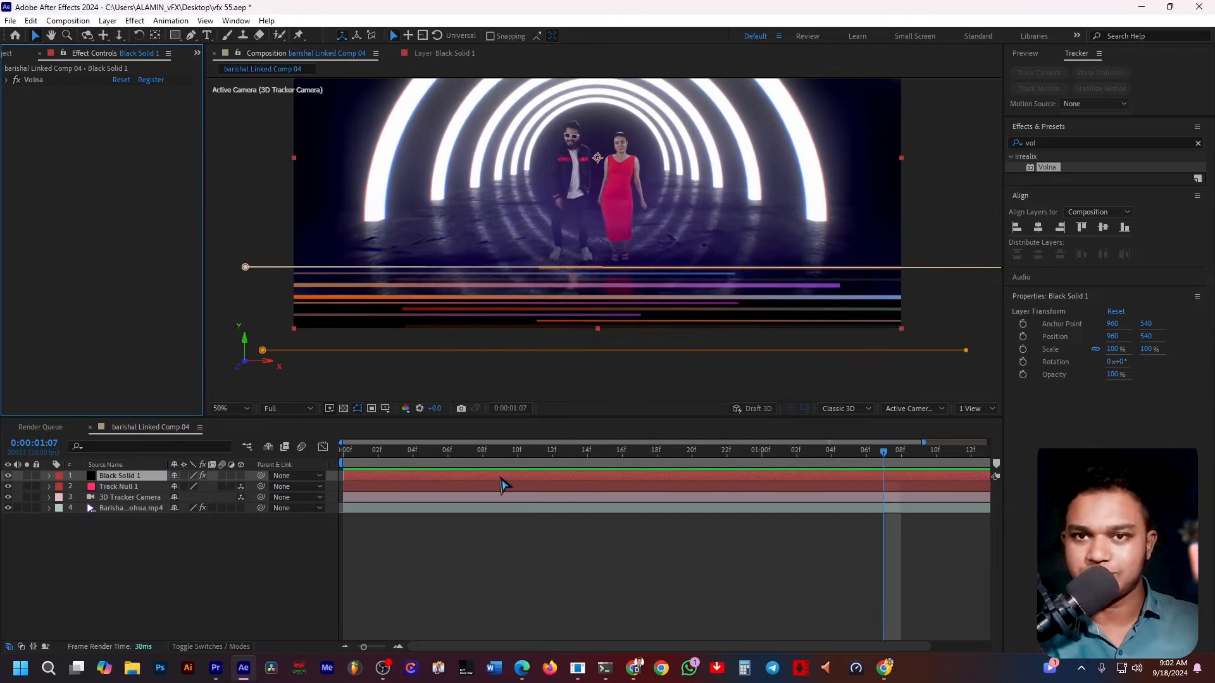
pyautogui.click(573, 620)
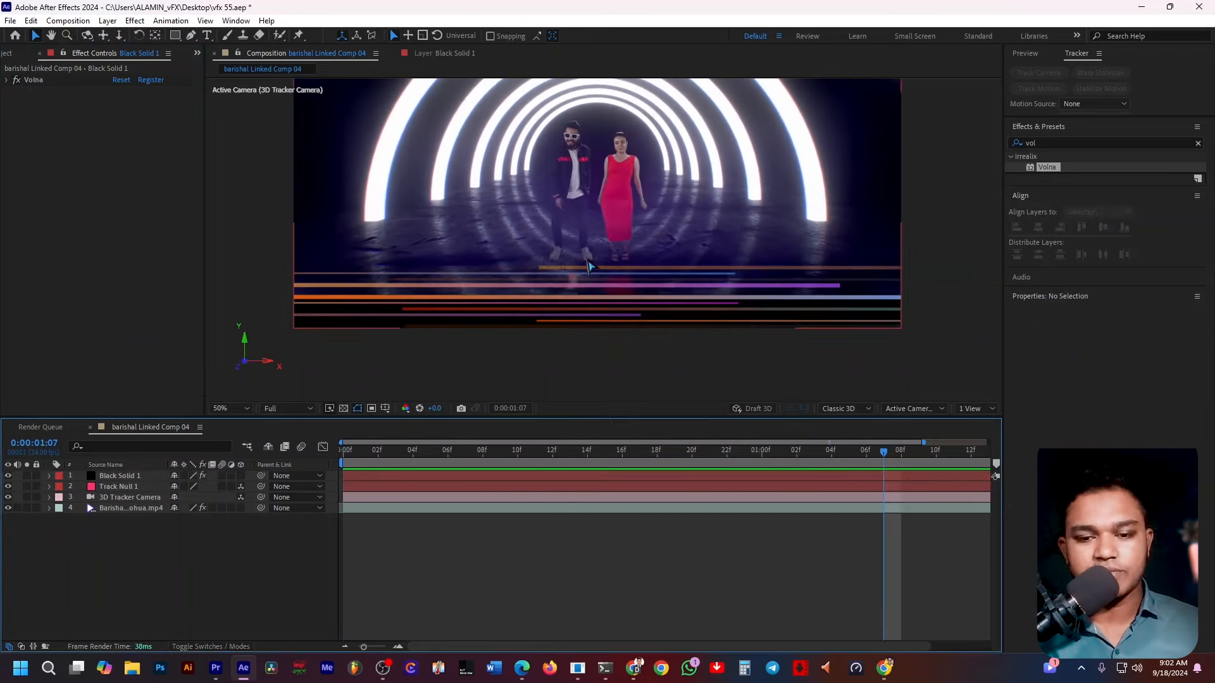
pyautogui.click(622, 296)
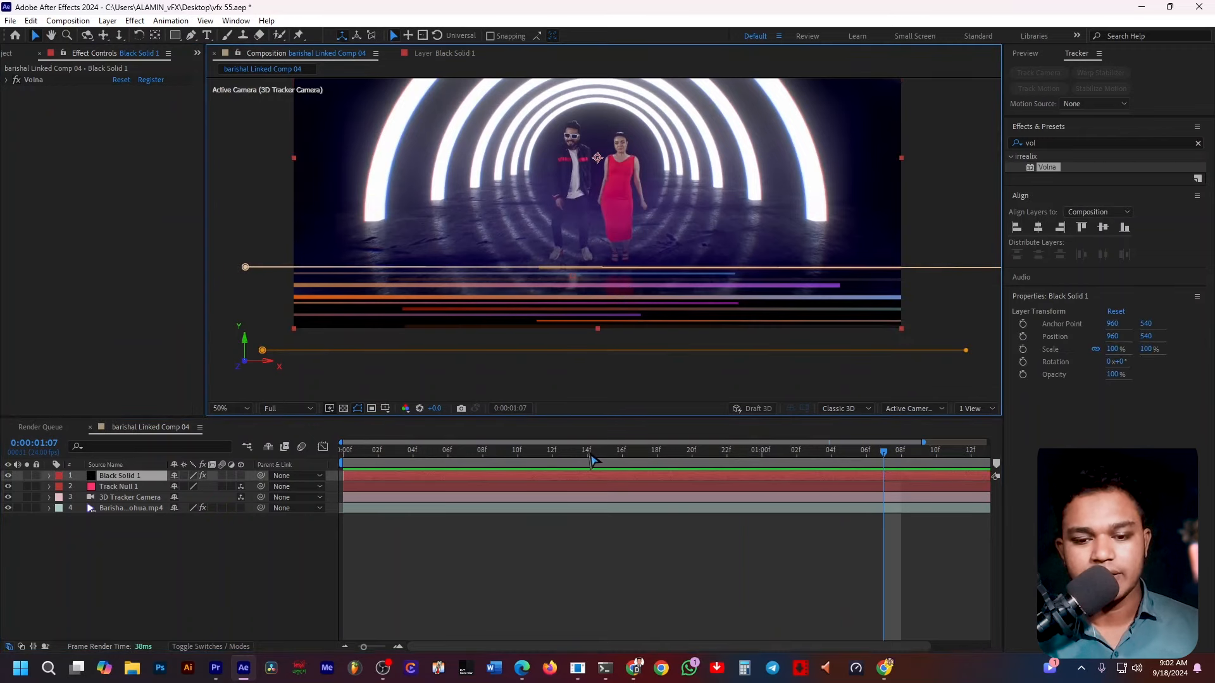
pyautogui.moveTo(592, 455); pyautogui.dragTo(303, 462)
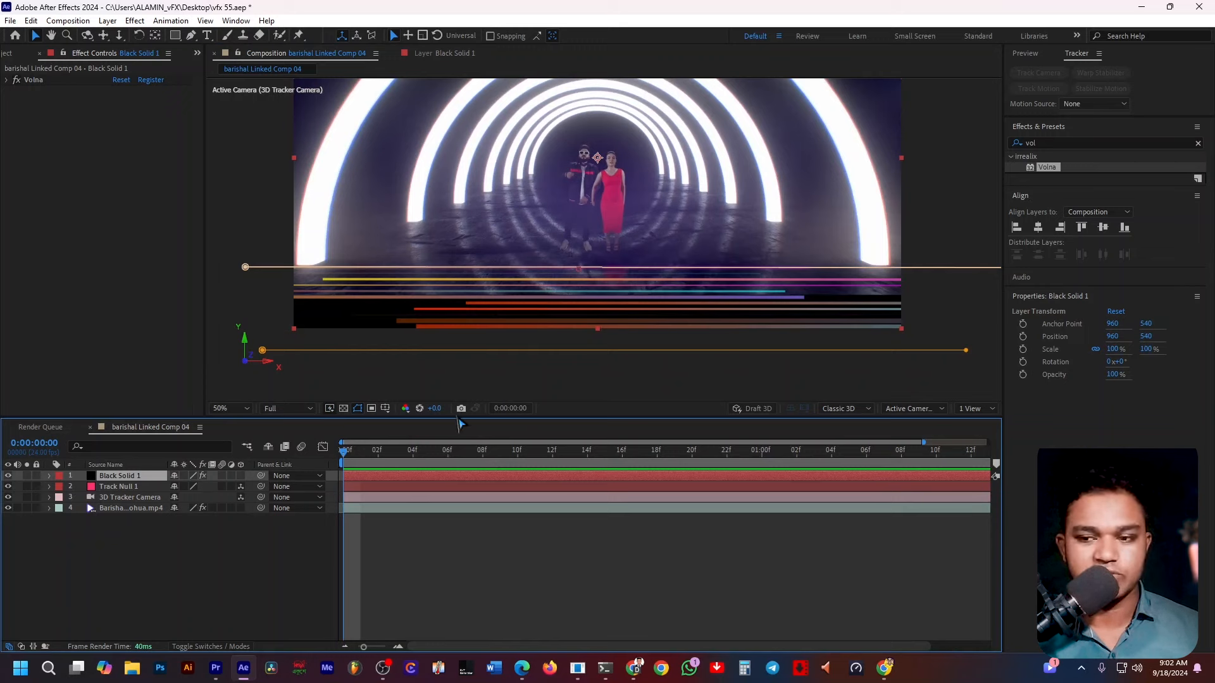
# Search the effects for Deep Glow and apply it to Black Solid 1.
pyautogui.click(1052, 139)
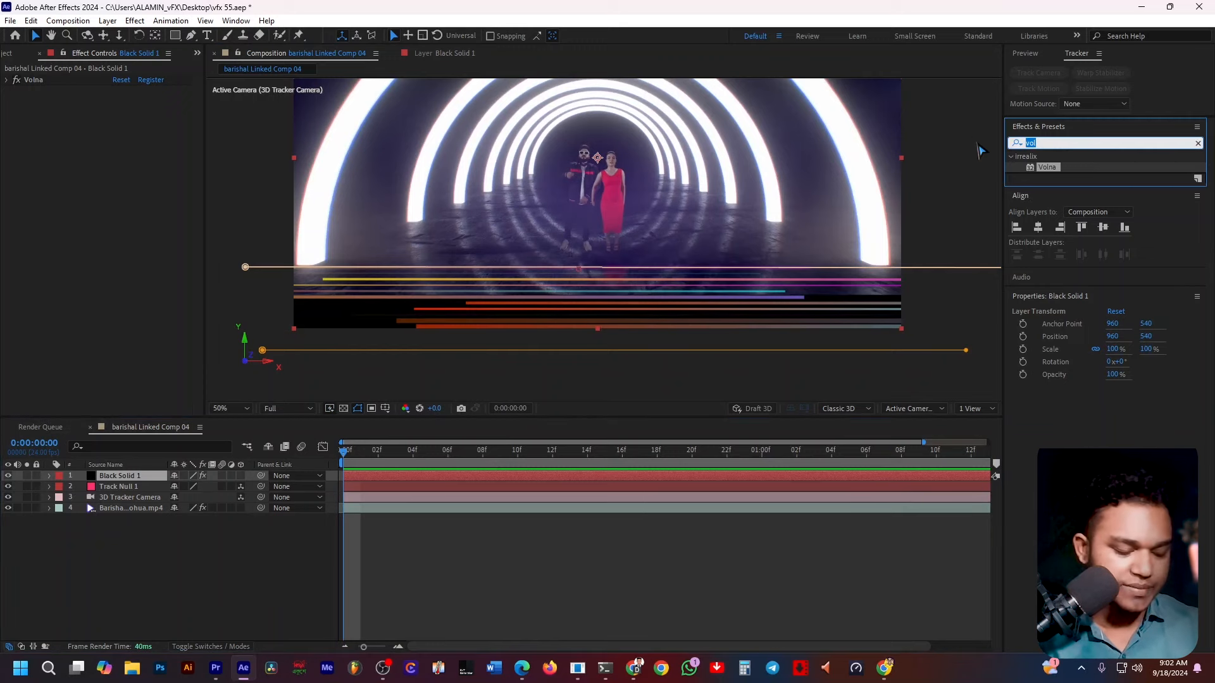
pyautogui.write('eep')
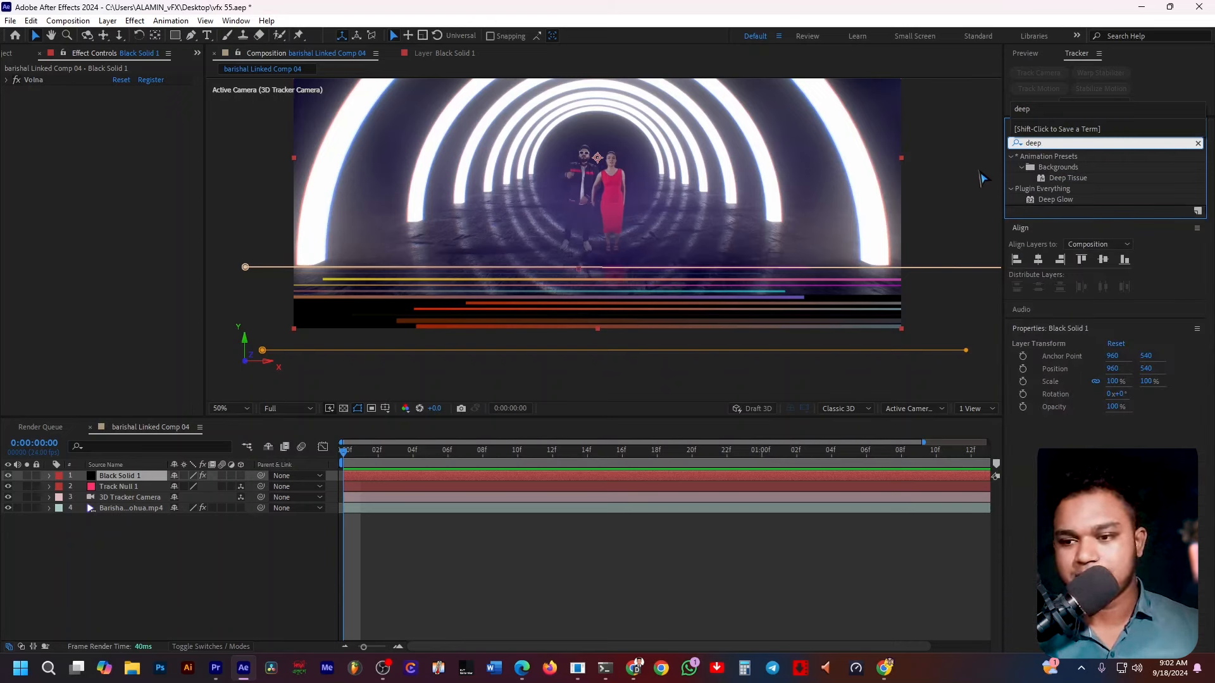
pyautogui.click(1047, 198)
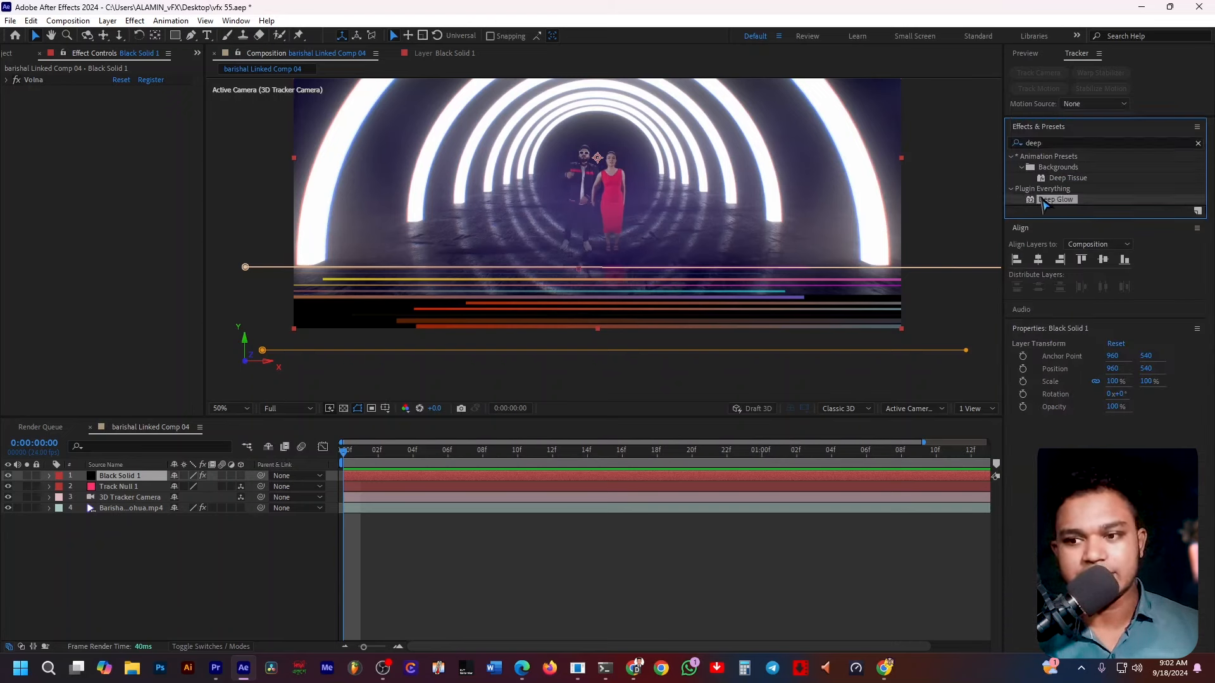
pyautogui.moveTo(1044, 203); pyautogui.dragTo(577, 476)
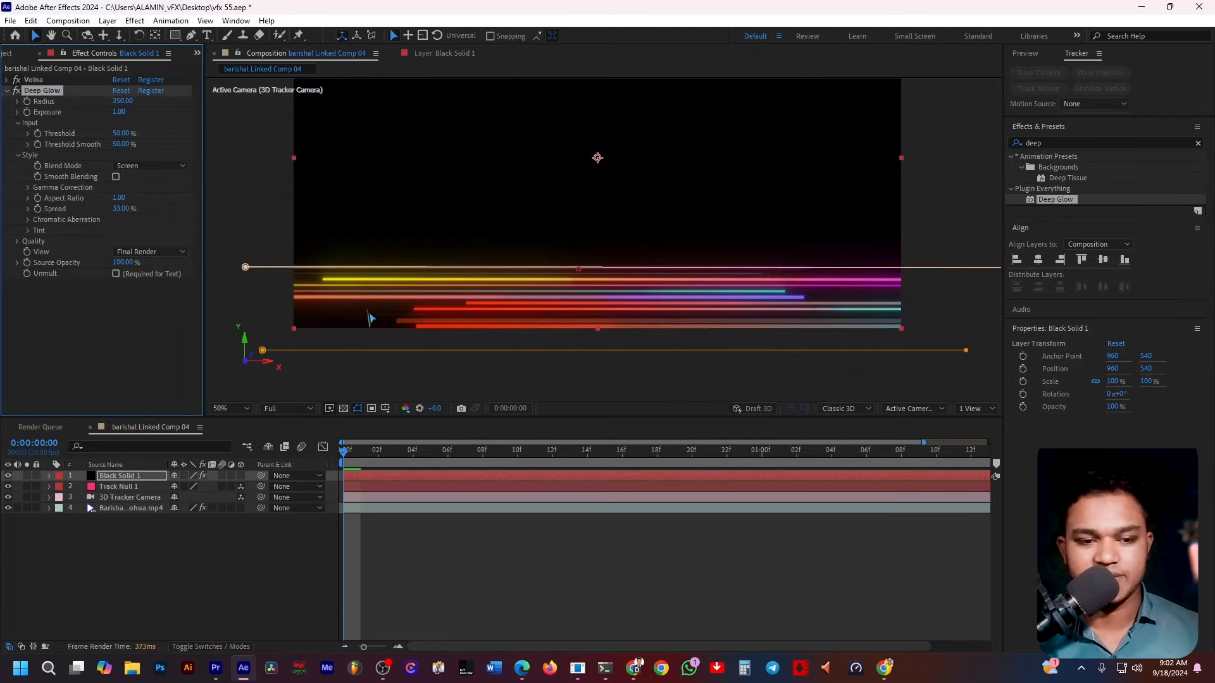
# Enable Deep Glow's Unmult and set Threshold to 12%, Threshold Smooth to 52%, Radius 332 and Exposure 1.69.
pyautogui.click(116, 274)
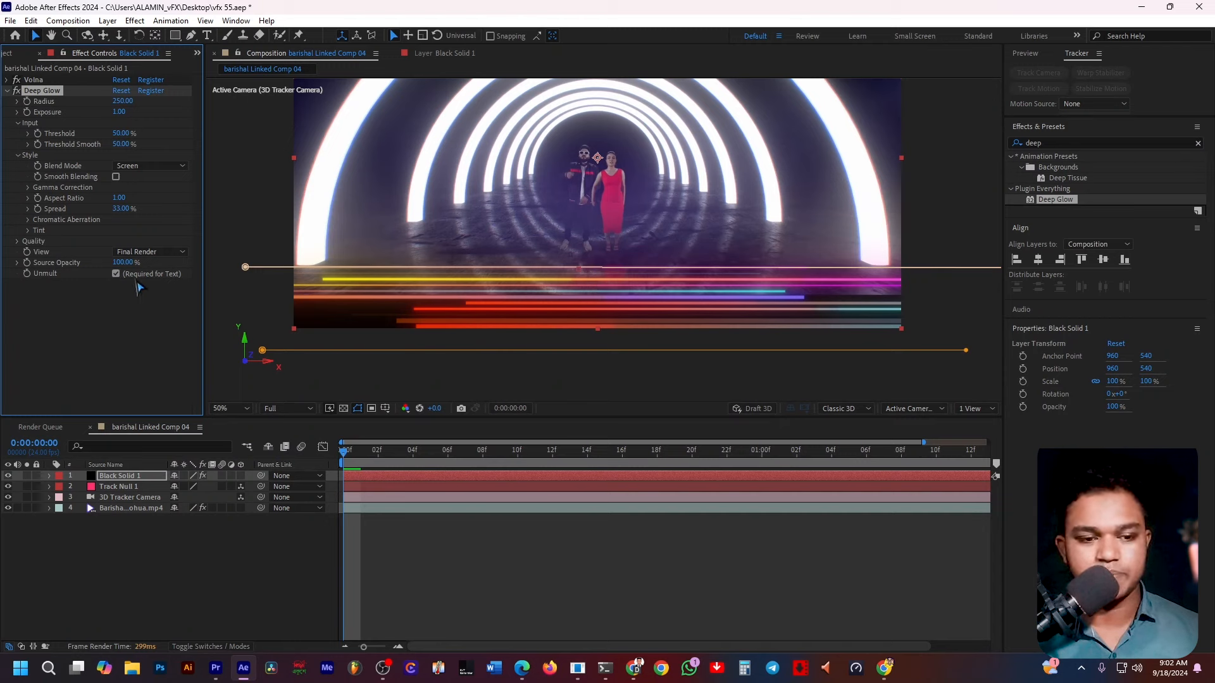
pyautogui.click(115, 274)
pyautogui.click(116, 274)
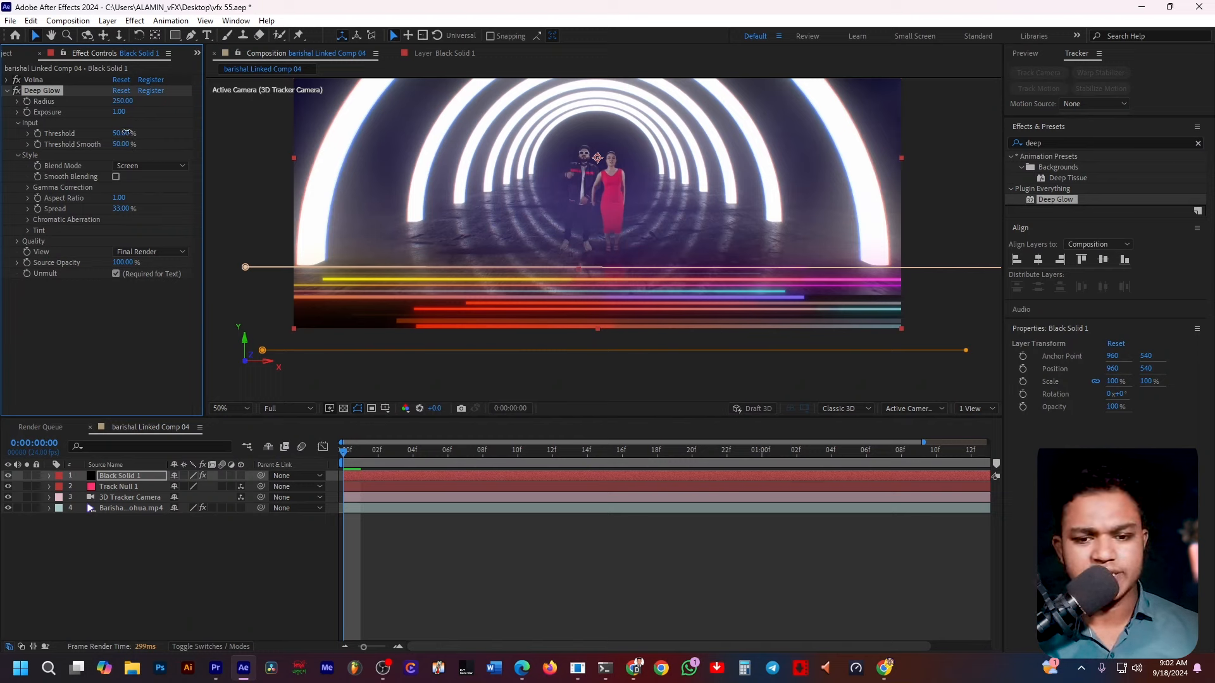
pyautogui.moveTo(162, 138); pyautogui.dragTo(169, 139)
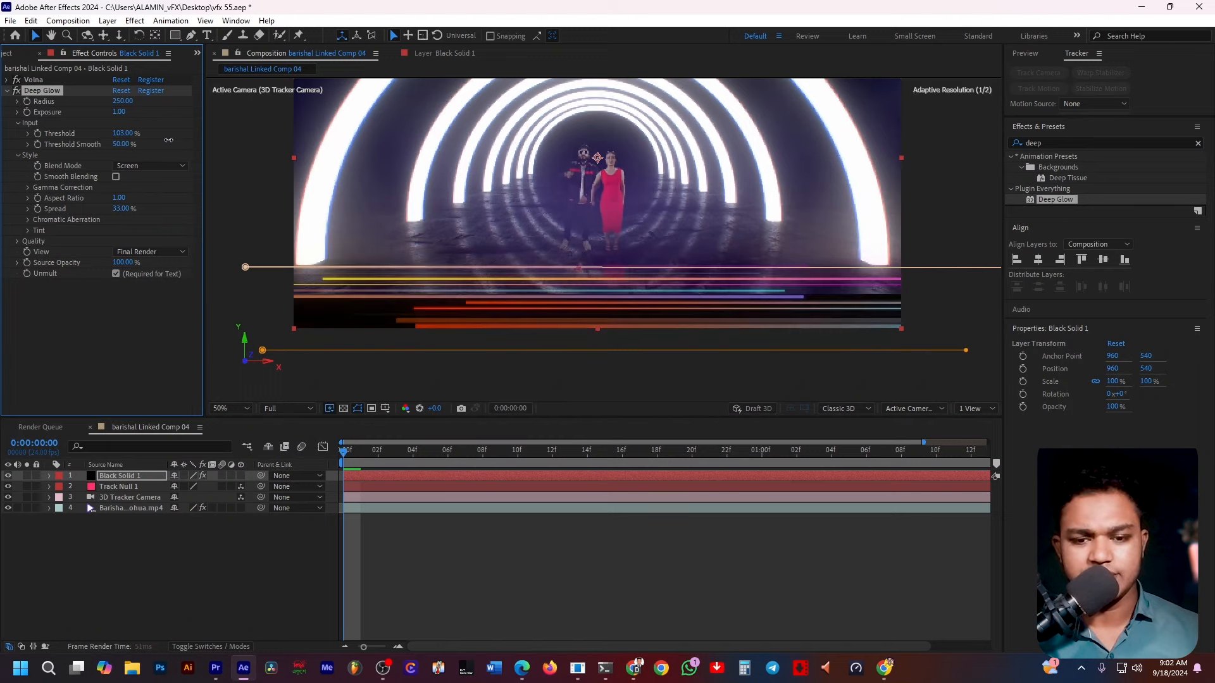
pyautogui.click(220, 144)
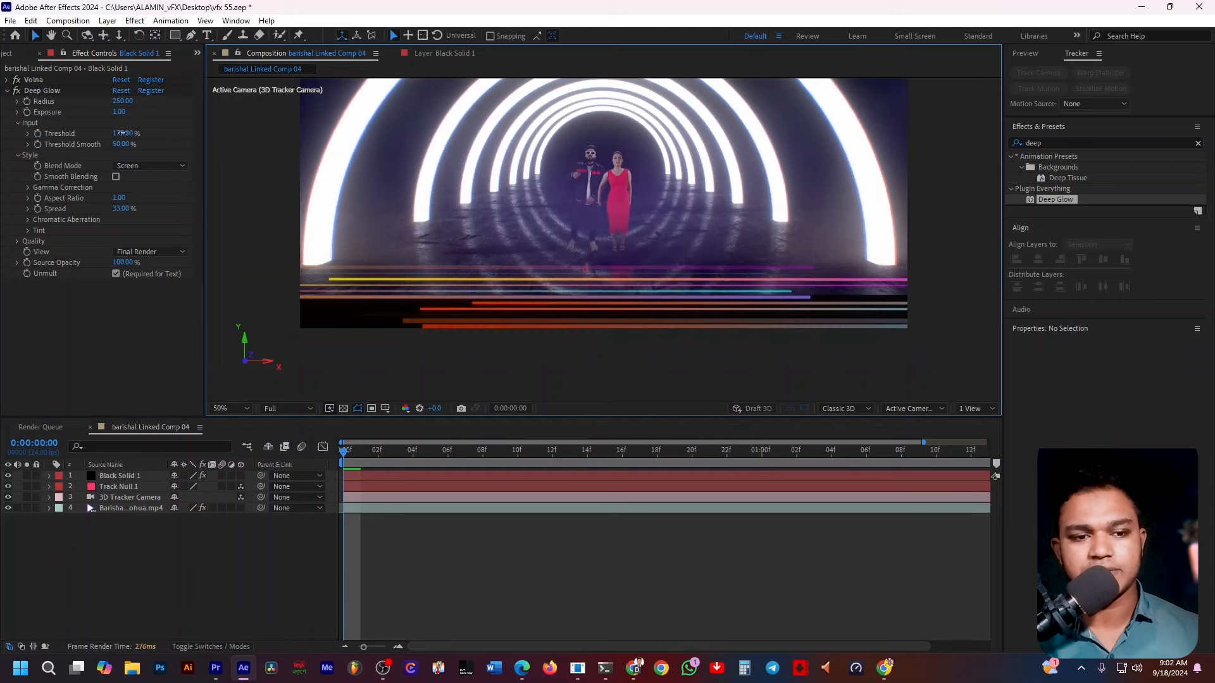
pyautogui.moveTo(122, 134); pyautogui.dragTo(17, 136)
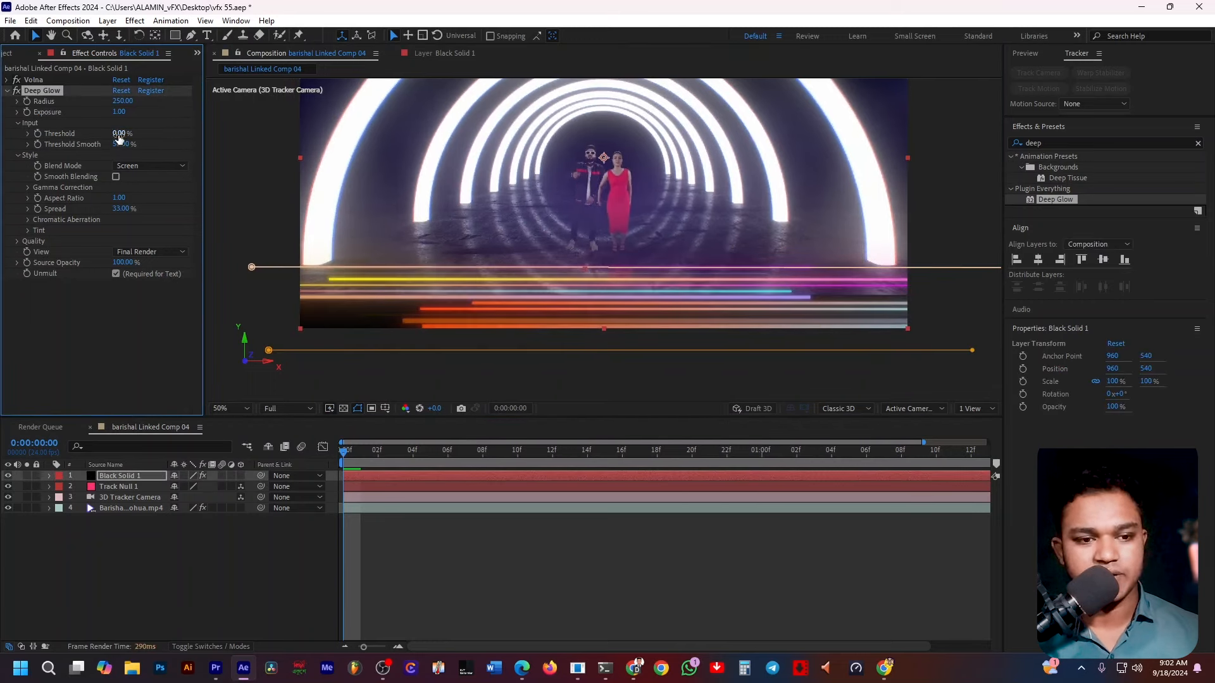
pyautogui.moveTo(119, 134); pyautogui.dragTo(147, 148)
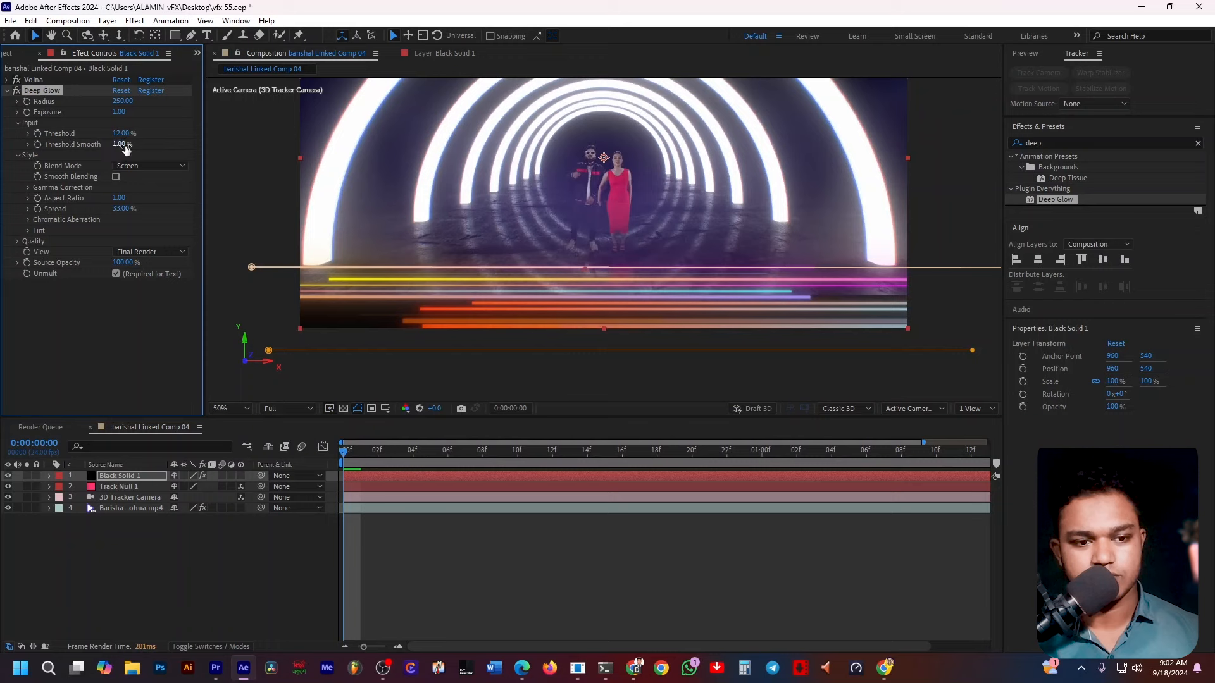
pyautogui.moveTo(119, 144); pyautogui.dragTo(176, 109)
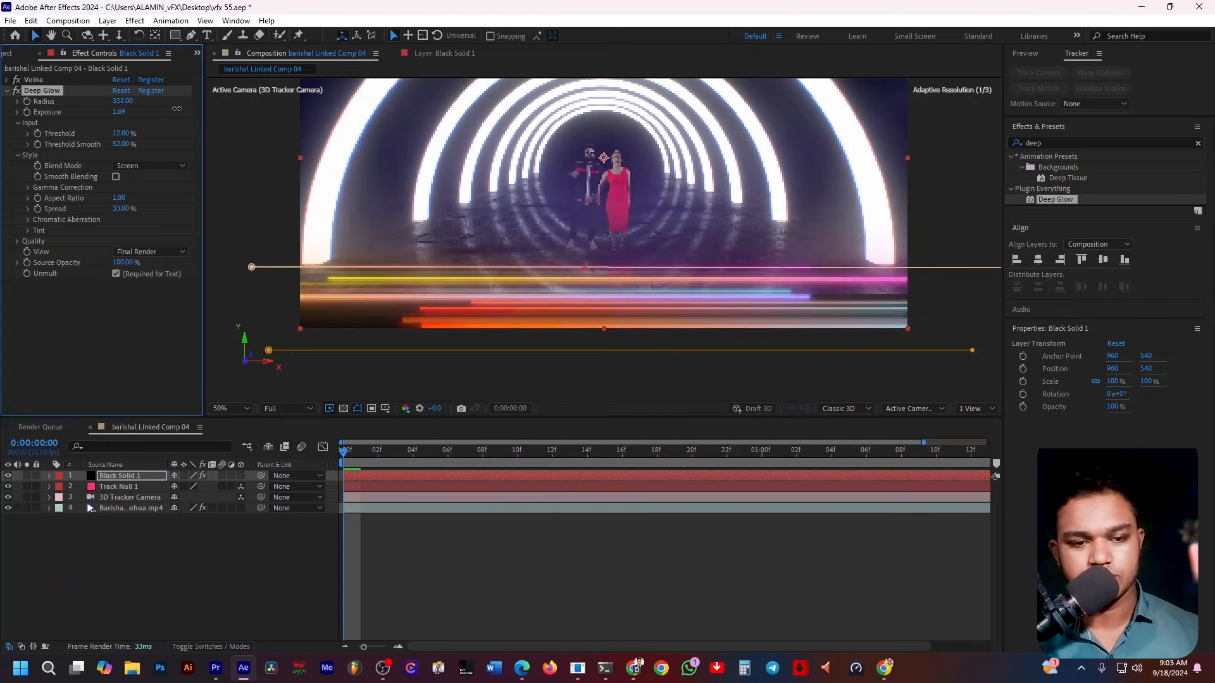
# Set Deep Glow's Spread to 28.60% and Aspect Ratio to 1.24.
pyautogui.moveTo(122, 209); pyautogui.dragTo(154, 212)
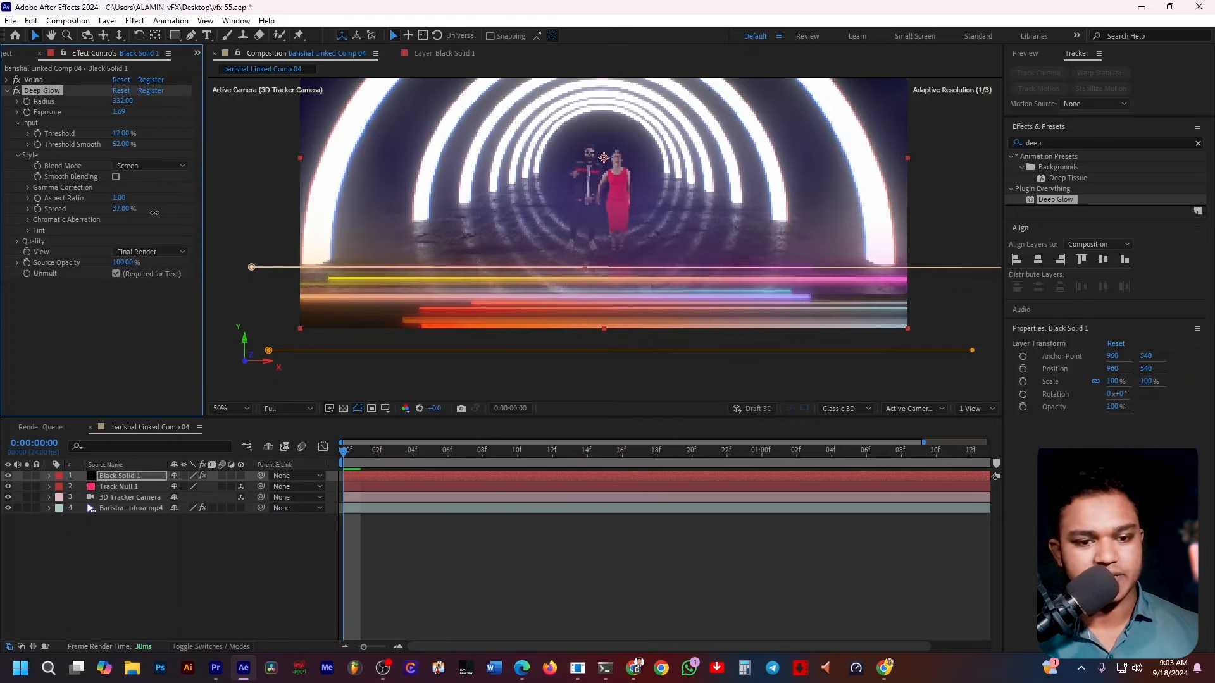
pyautogui.moveTo(80, 212); pyautogui.dragTo(75, 212)
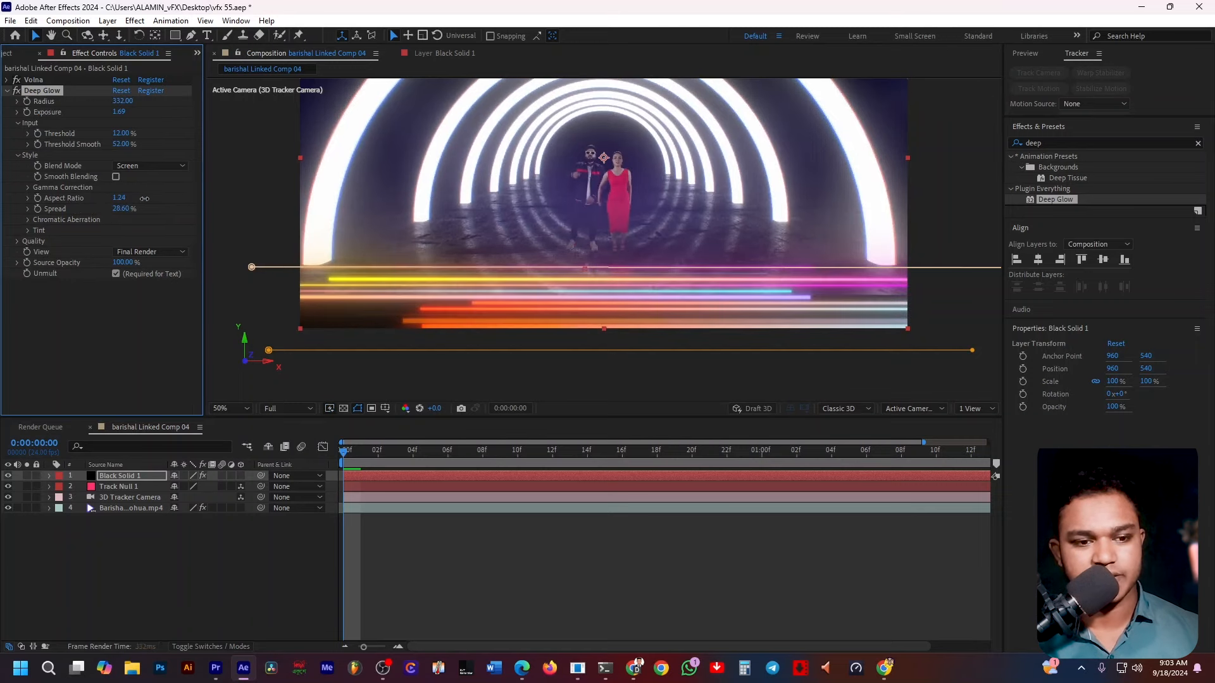
pyautogui.moveTo(145, 198); pyautogui.dragTo(153, 201)
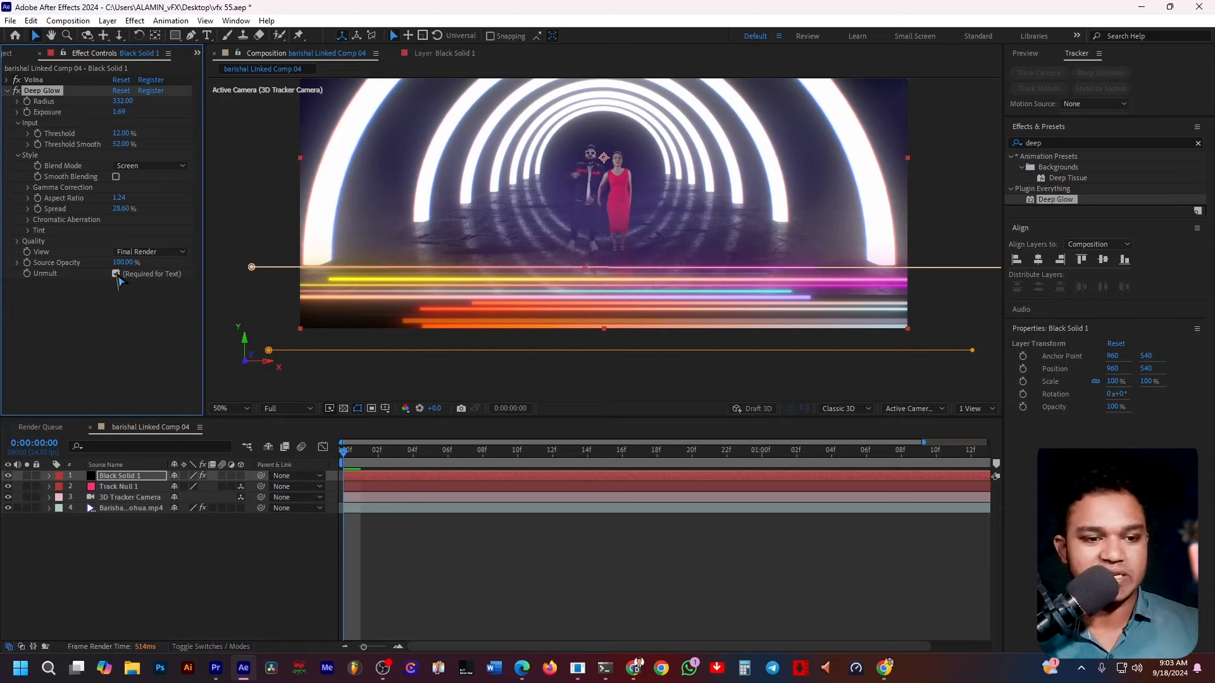
pyautogui.click(124, 335)
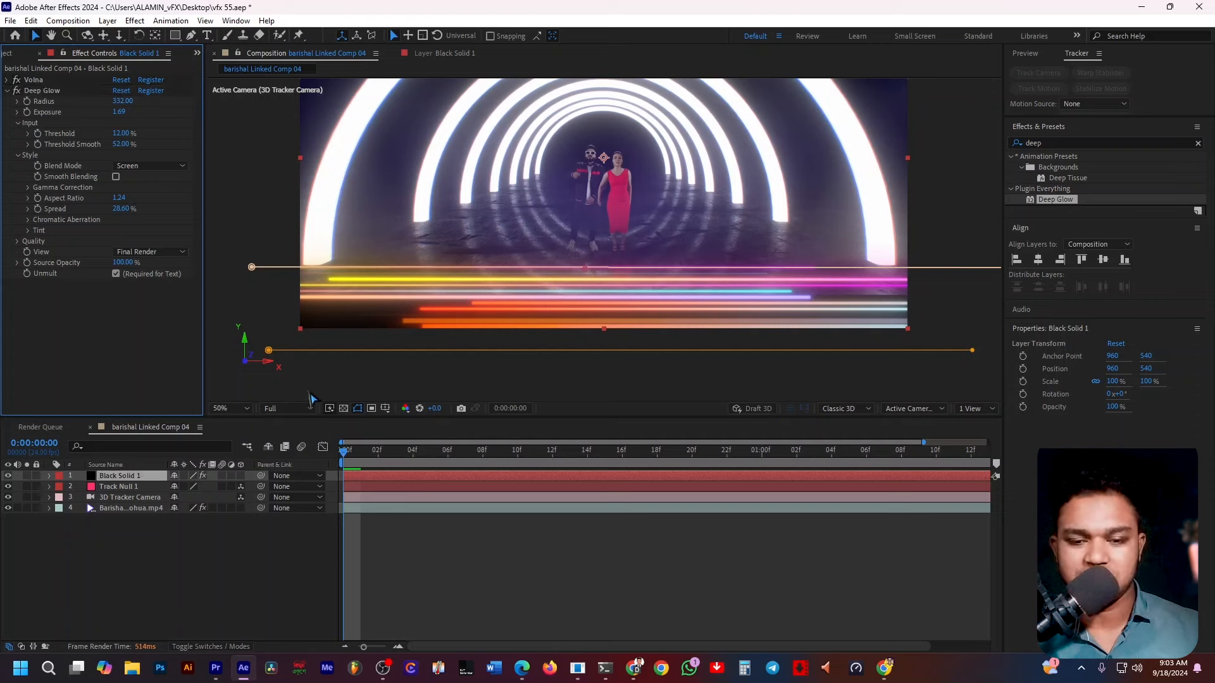
# Set the preview resolution to Third and play back the composition from the start.
pyautogui.hotkey('ctrl', 'shift', 'h')
pyautogui.click(396, 450)
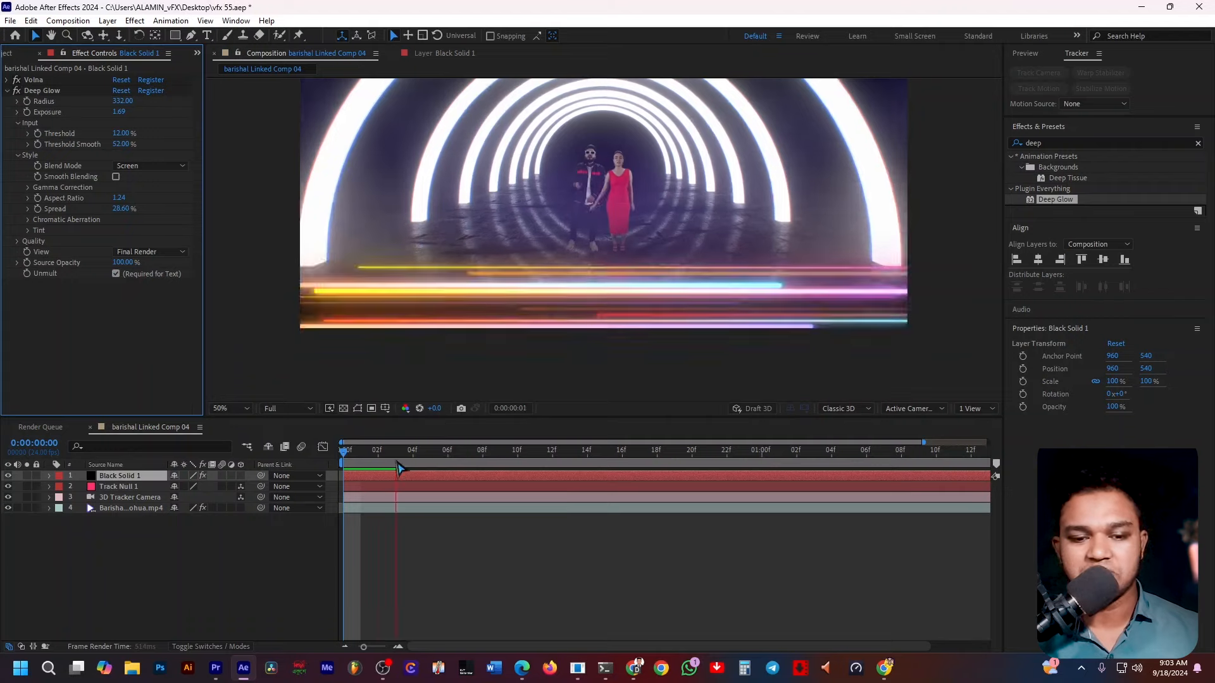
pyautogui.click(287, 408)
pyautogui.click(282, 466)
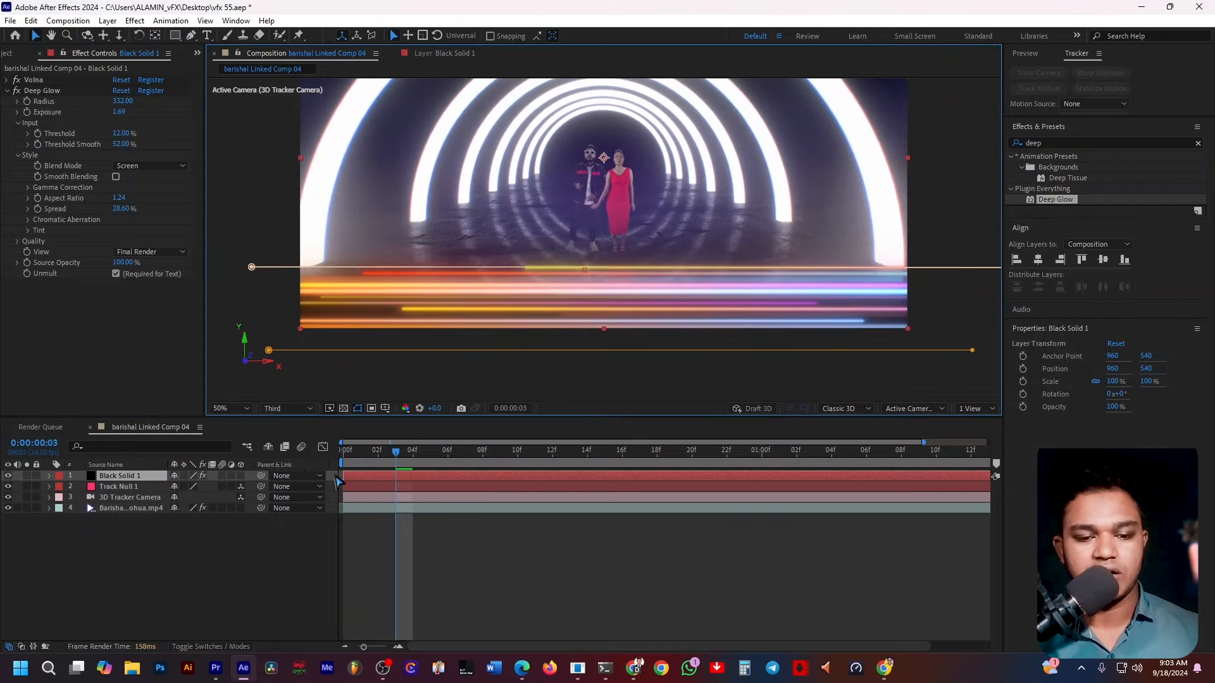
pyautogui.press('Home')
pyautogui.press('space')
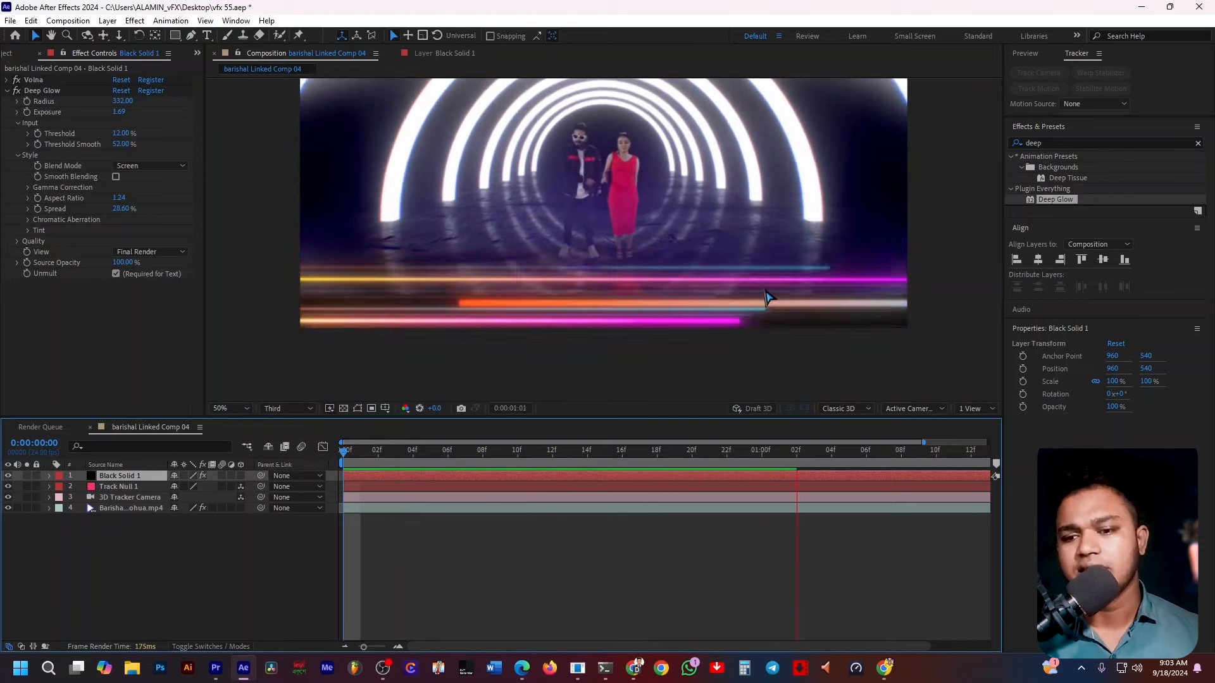
pyautogui.scroll(-2, 715, 295)
pyautogui.press('space')
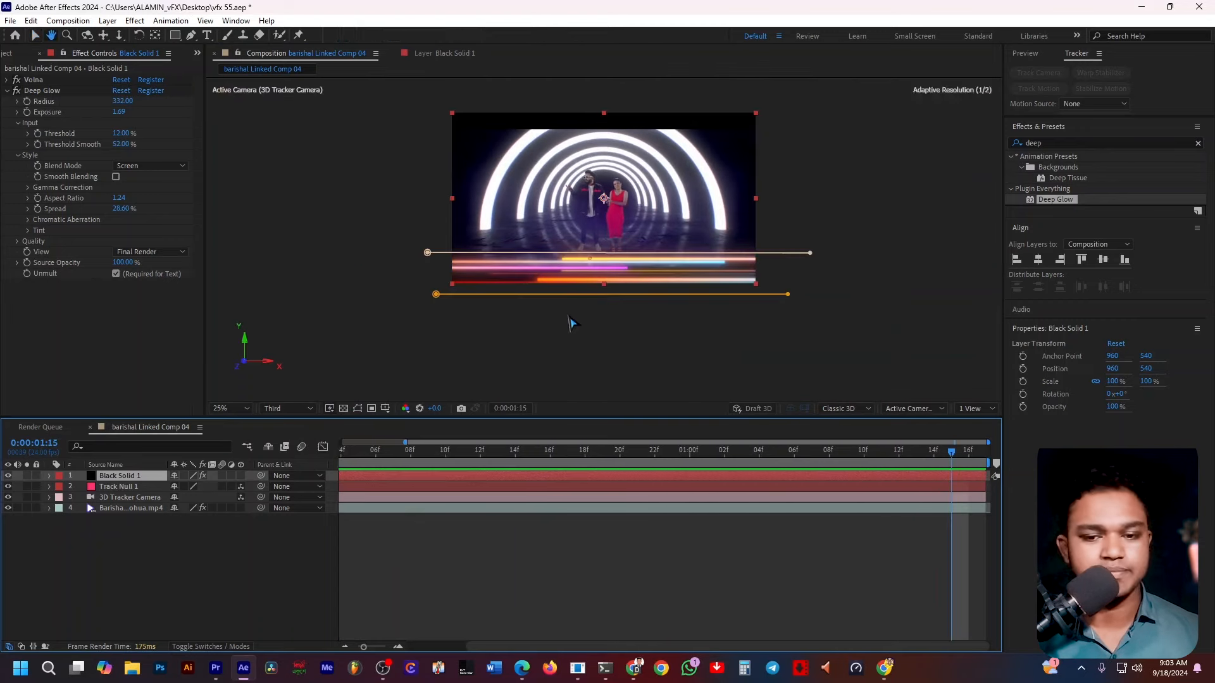
# Raise both endpoints of the line path above the solid so it sits higher in the tunnel.
pyautogui.click(537, 353)
pyautogui.click(672, 273)
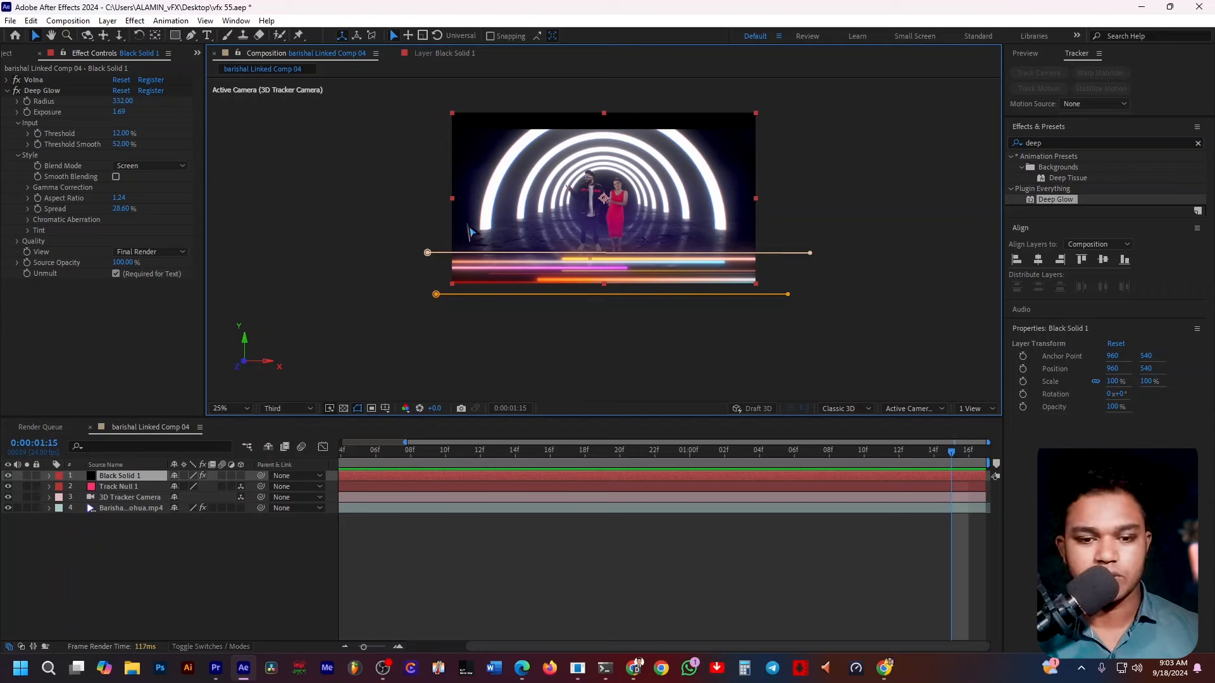
pyautogui.moveTo(429, 254); pyautogui.dragTo(427, 238)
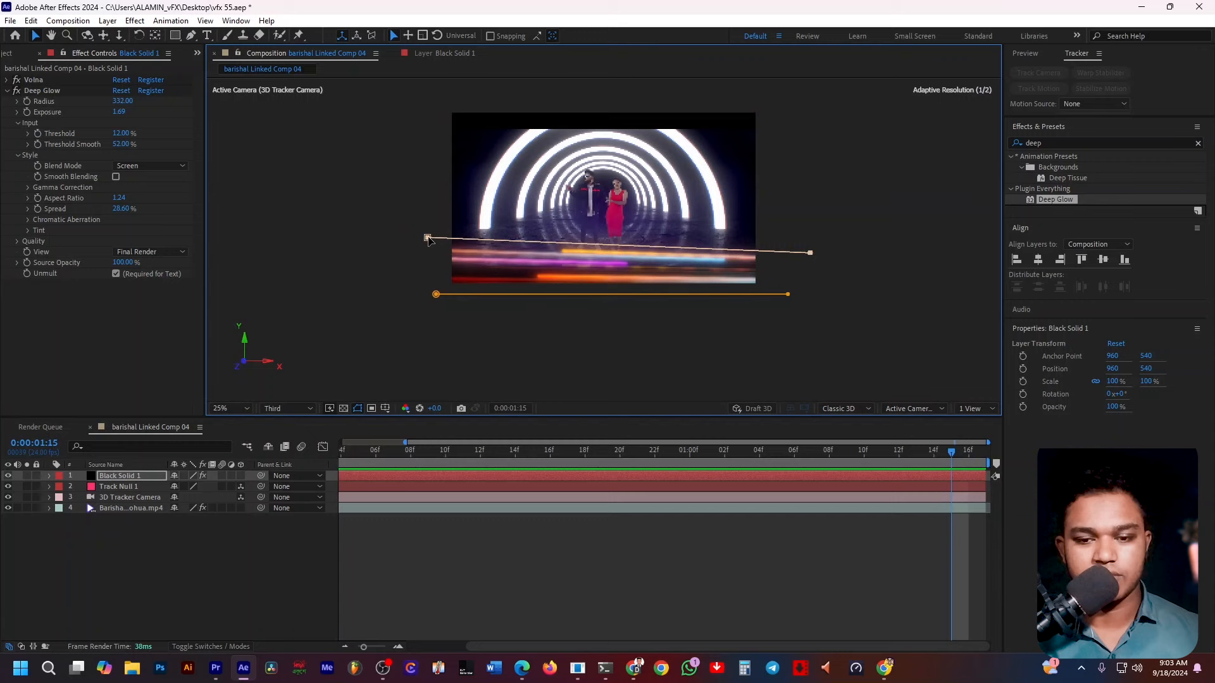
pyautogui.moveTo(810, 252); pyautogui.dragTo(810, 231)
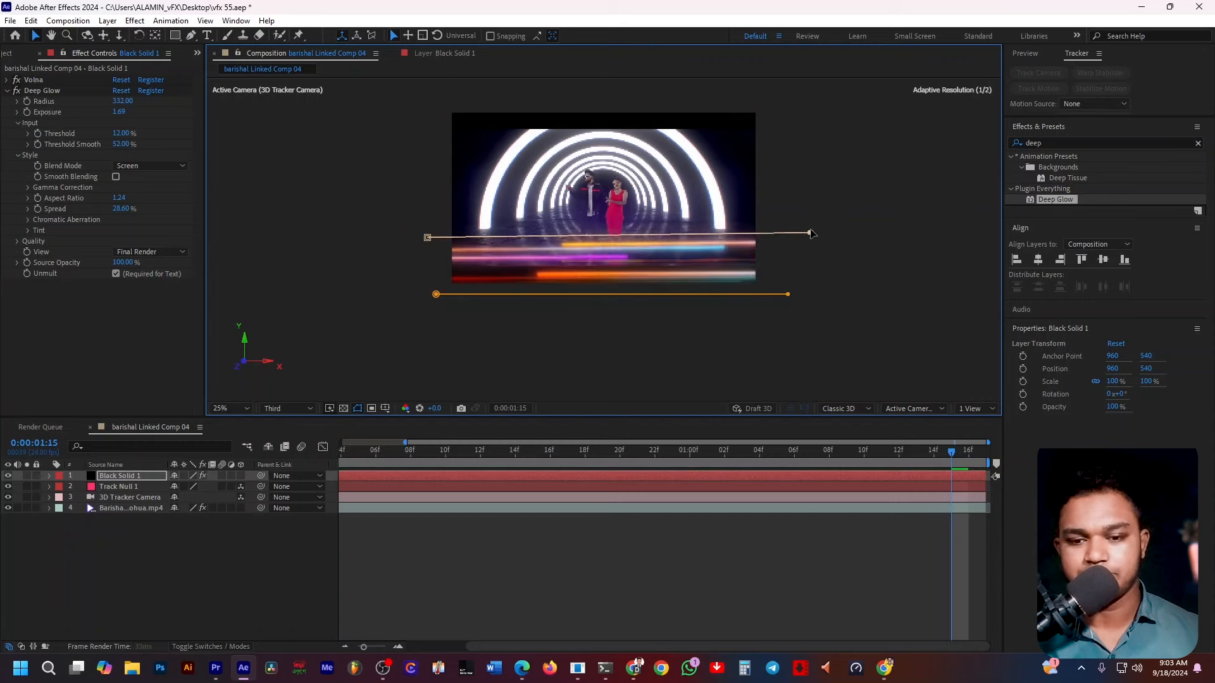
pyautogui.moveTo(428, 238)
pyautogui.mouseDown()
pyautogui.moveTo(425, 223)
pyautogui.moveTo(427, 233)
pyautogui.mouseUp()
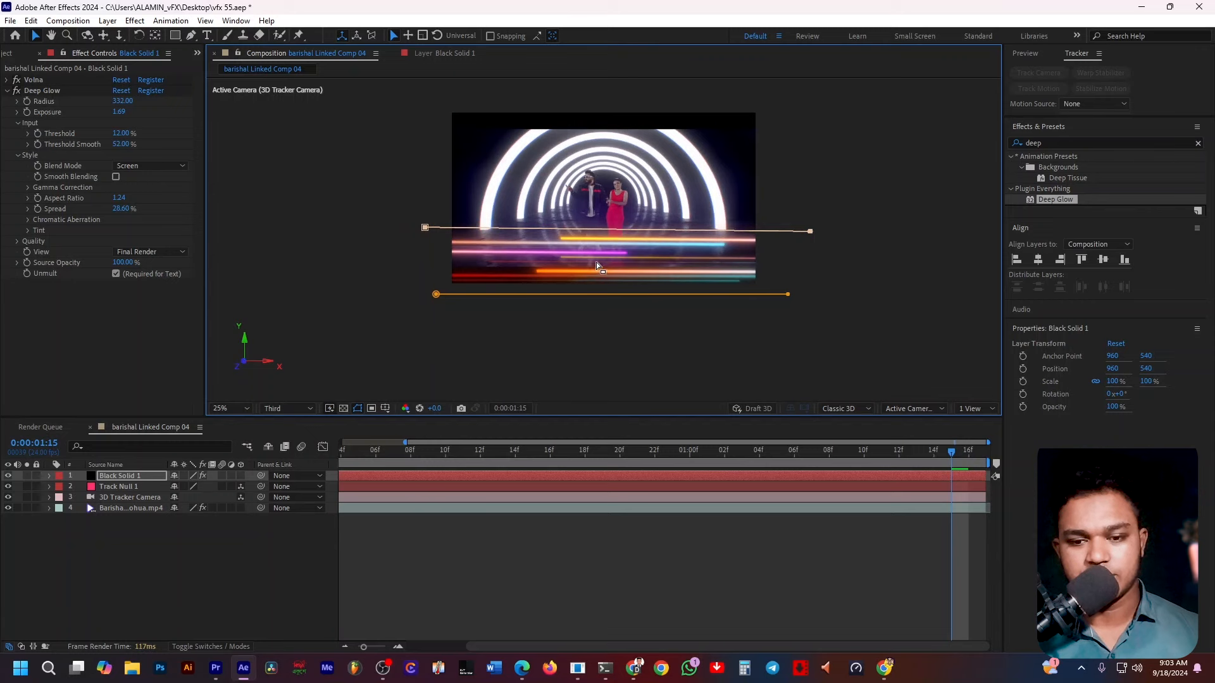
# Move Black Solid 1 slightly downward, deselect it, and preview the result.
pyautogui.moveTo(578, 258); pyautogui.dragTo(577, 266)
pyautogui.click(754, 309)
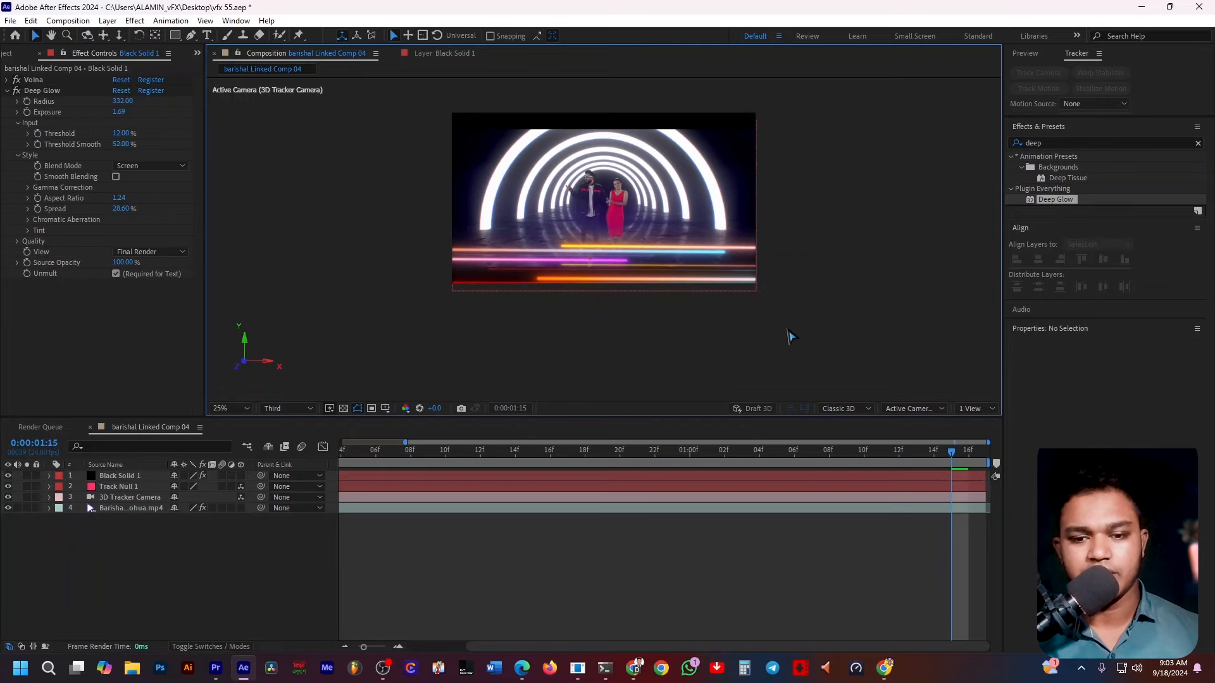
pyautogui.press('space')
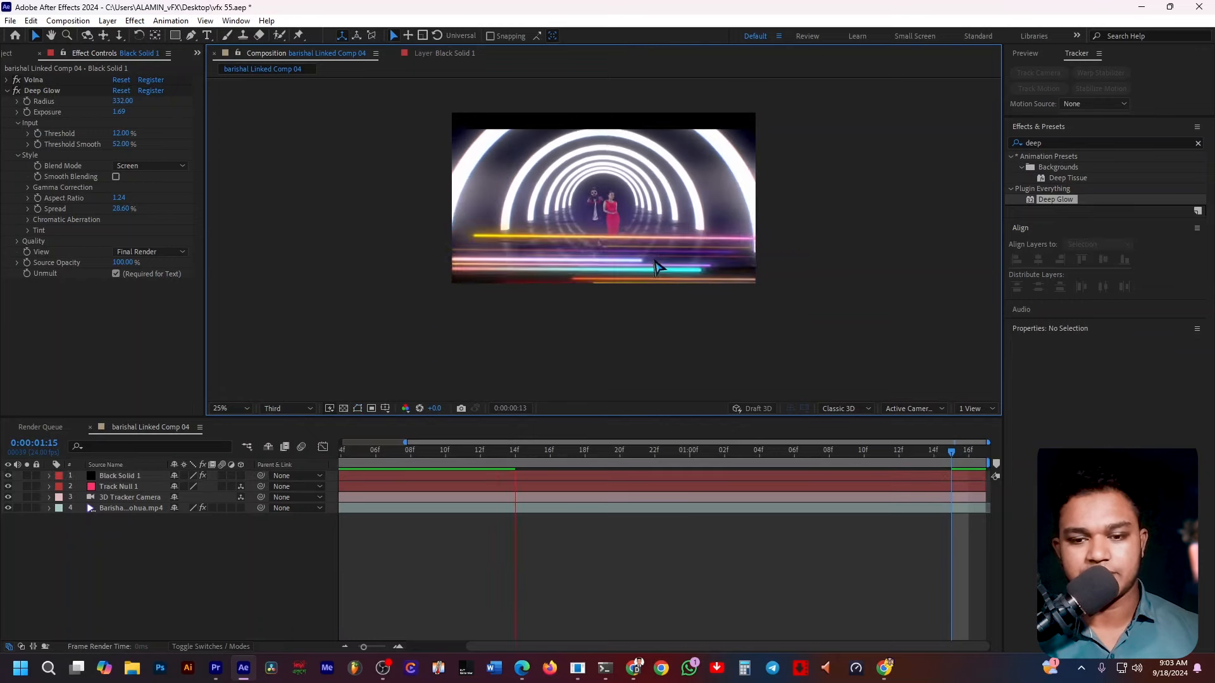
pyautogui.press('space')
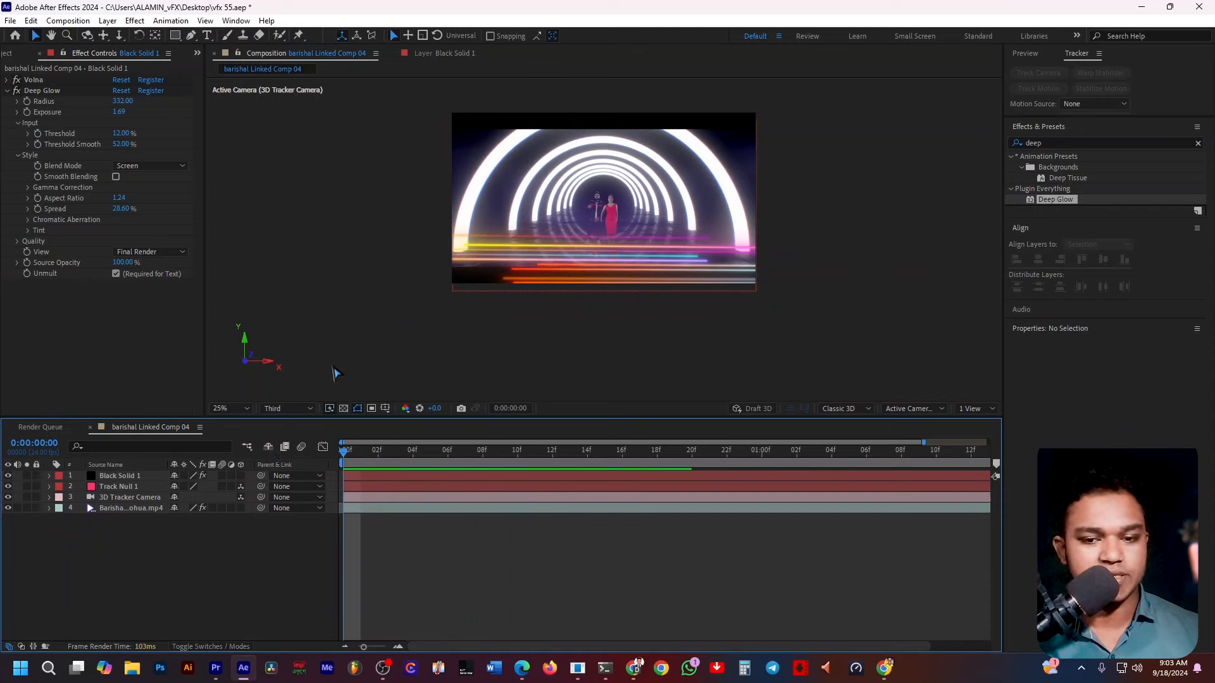
pyautogui.click(42, 91)
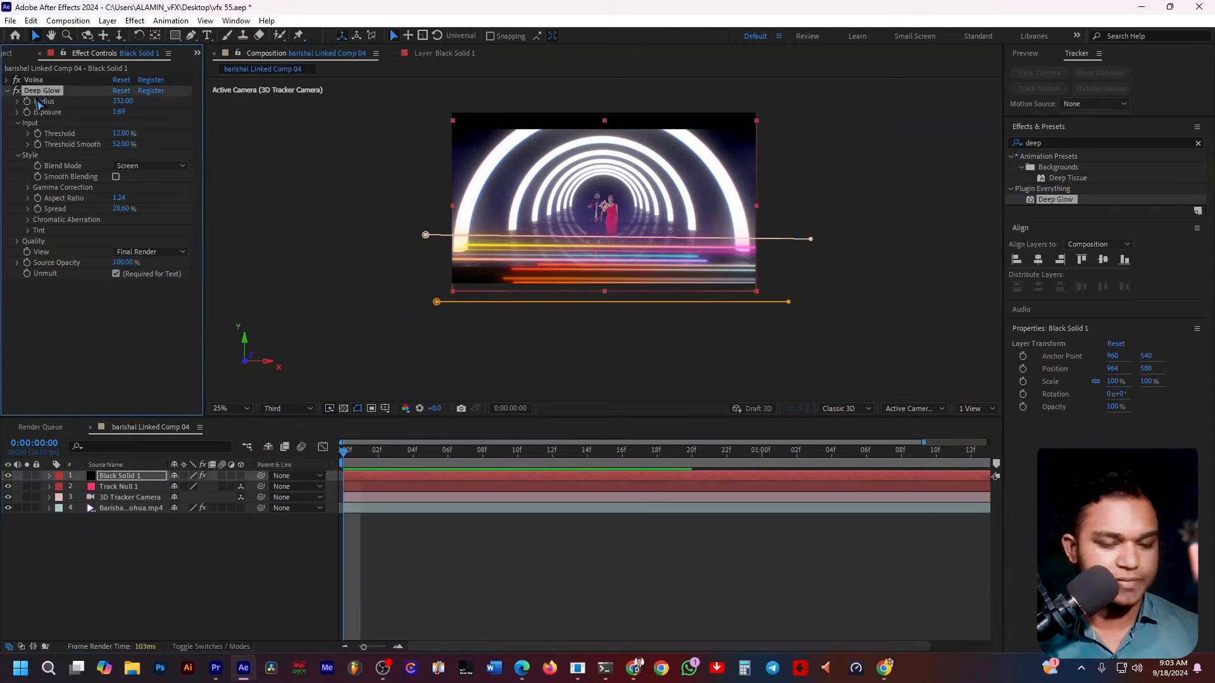
pyautogui.hotkey('ctrl', 'd')
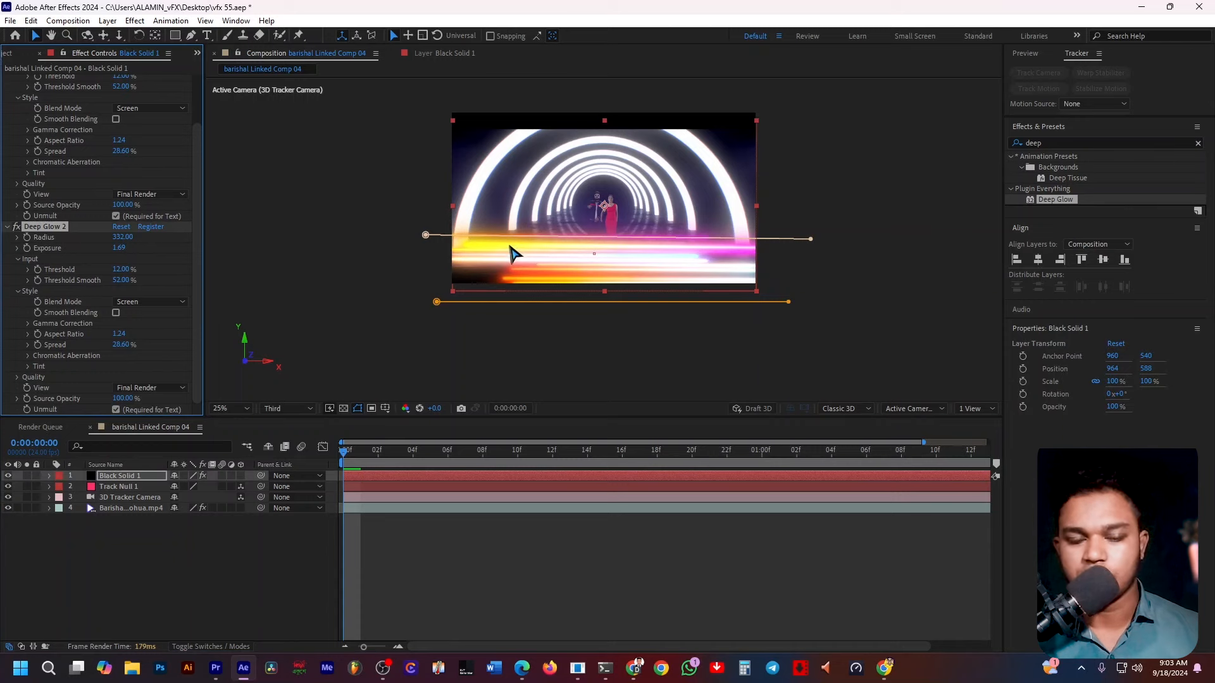
pyautogui.press('space')
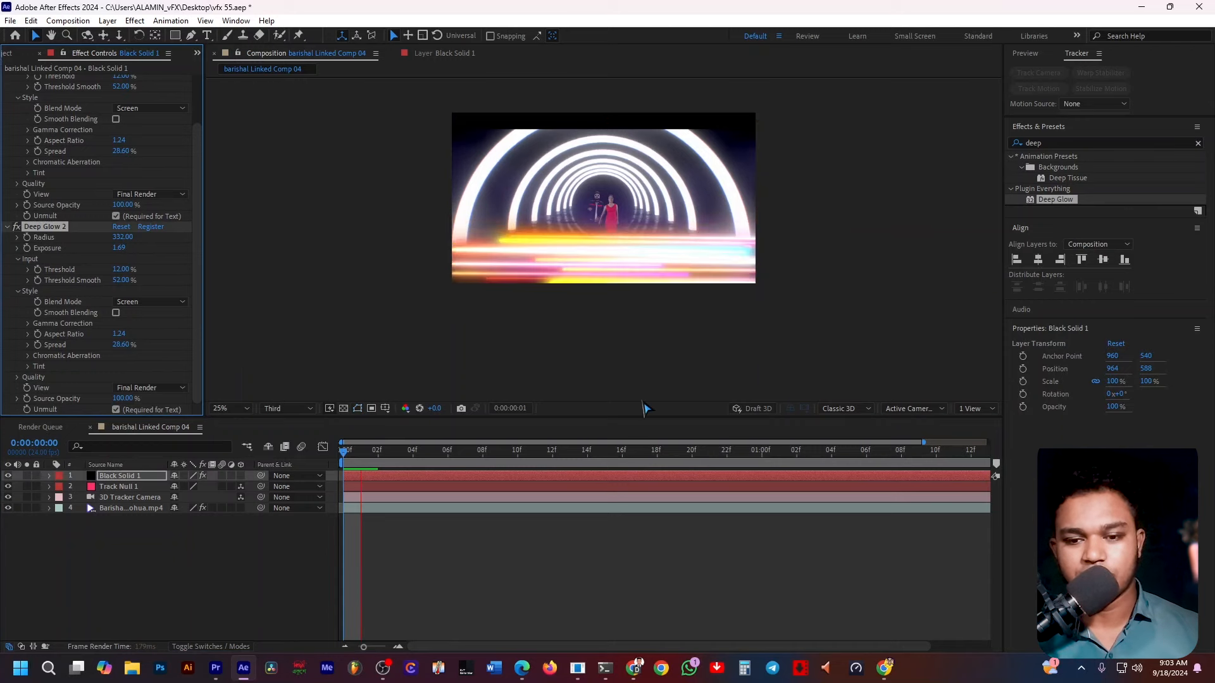
pyautogui.hotkey('ctrl', 'z')
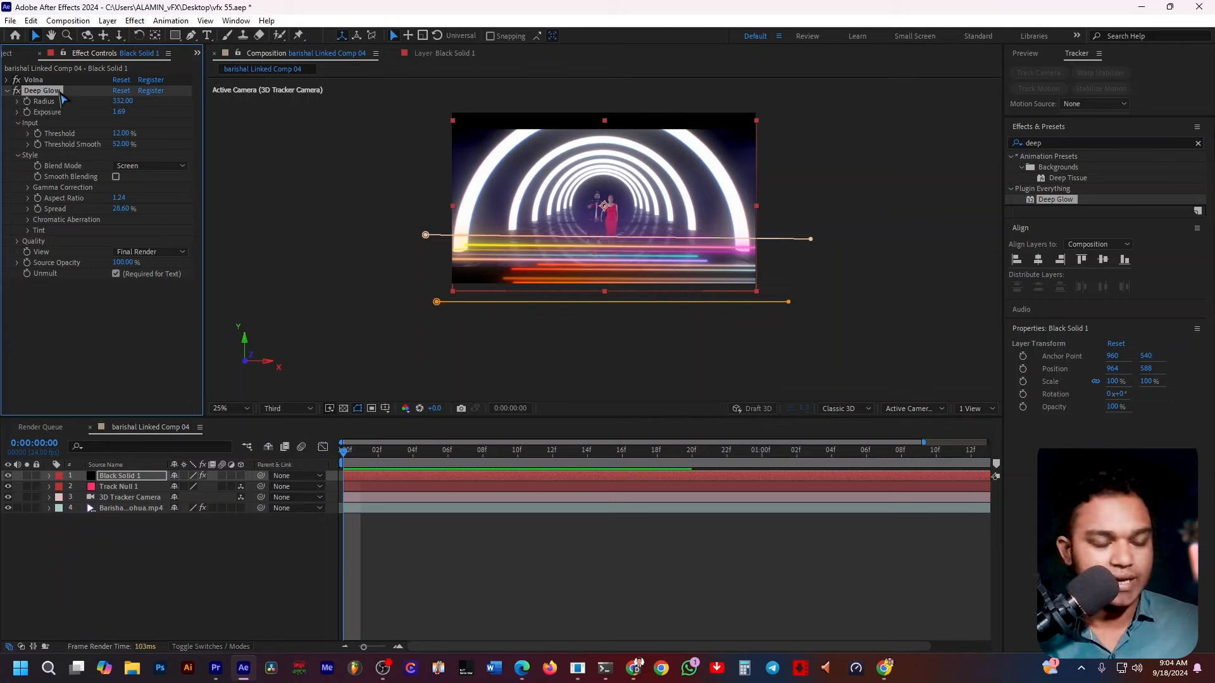
# Duplicate the Deep Glow effect, set the copy's Threshold to 80%, and preview the glow.
pyautogui.hotkey('ctrl', 'd')
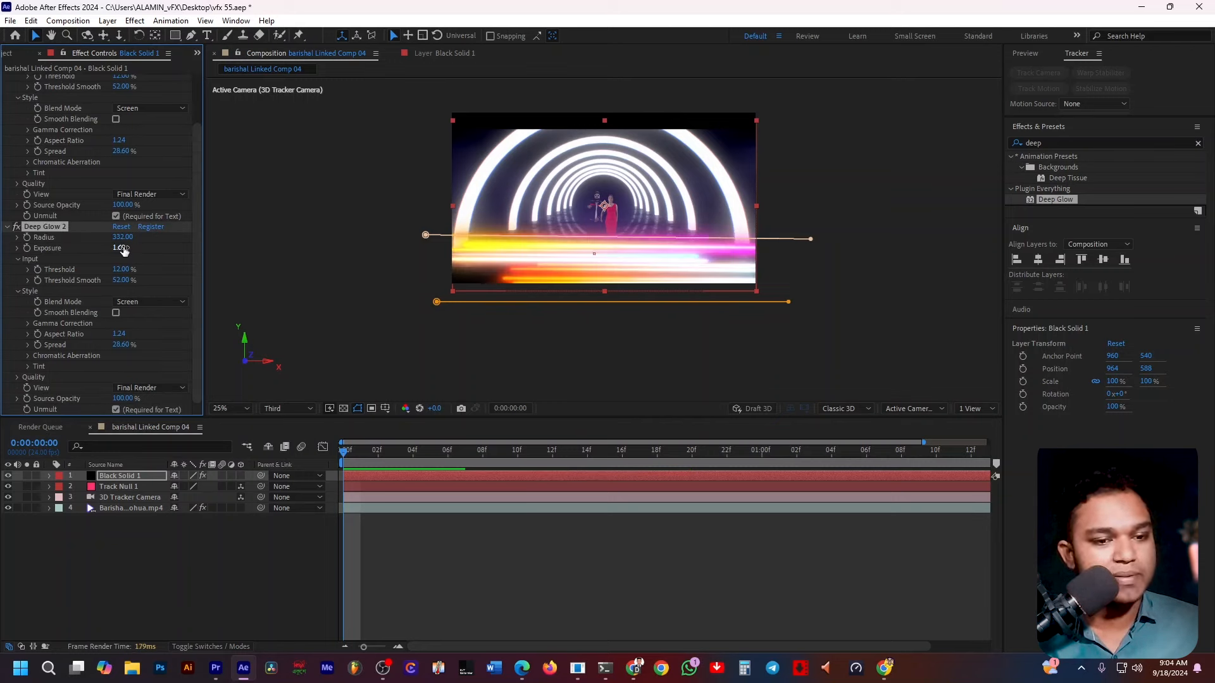
pyautogui.moveTo(158, 274); pyautogui.dragTo(170, 272)
pyautogui.press('space')
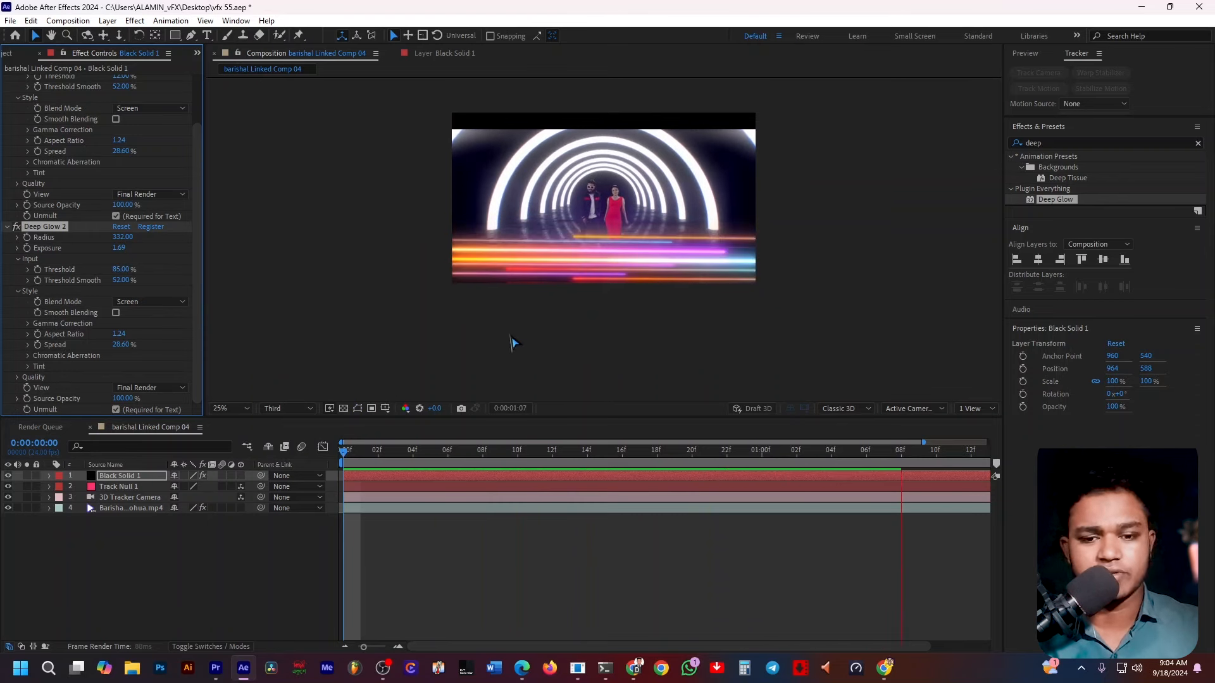
pyautogui.press('space')
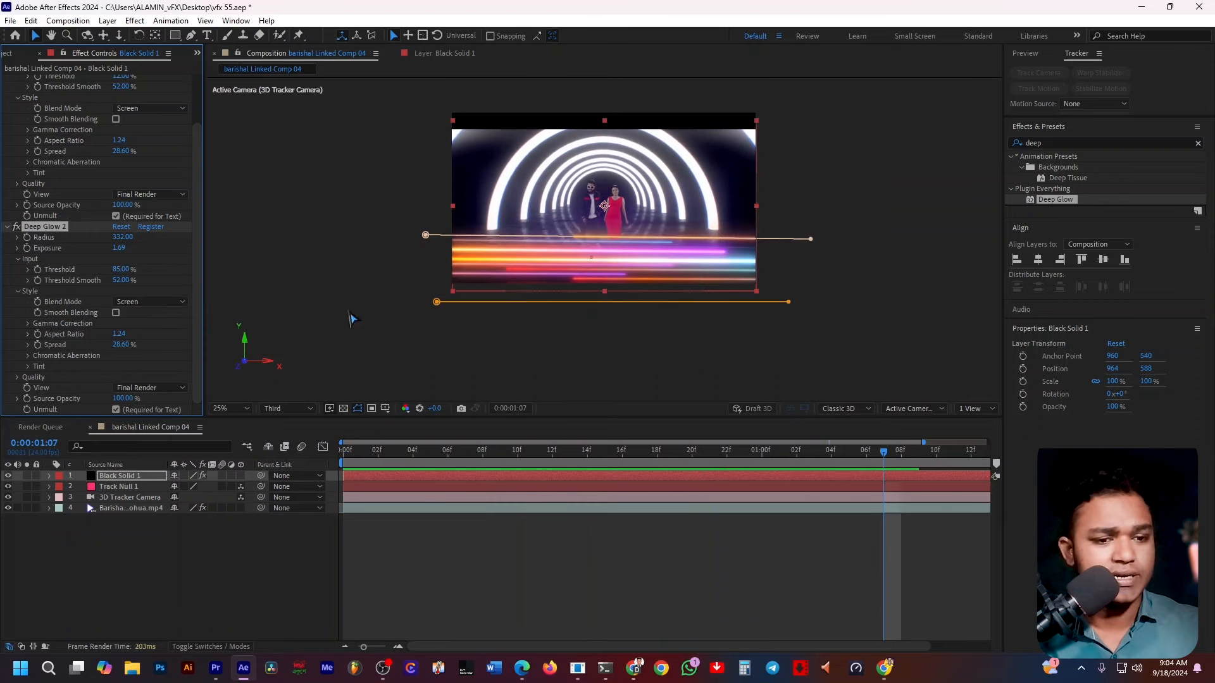
# Pre-compose Black Solid 1, moving all attributes into the new composition.
pyautogui.rightClick(137, 482)
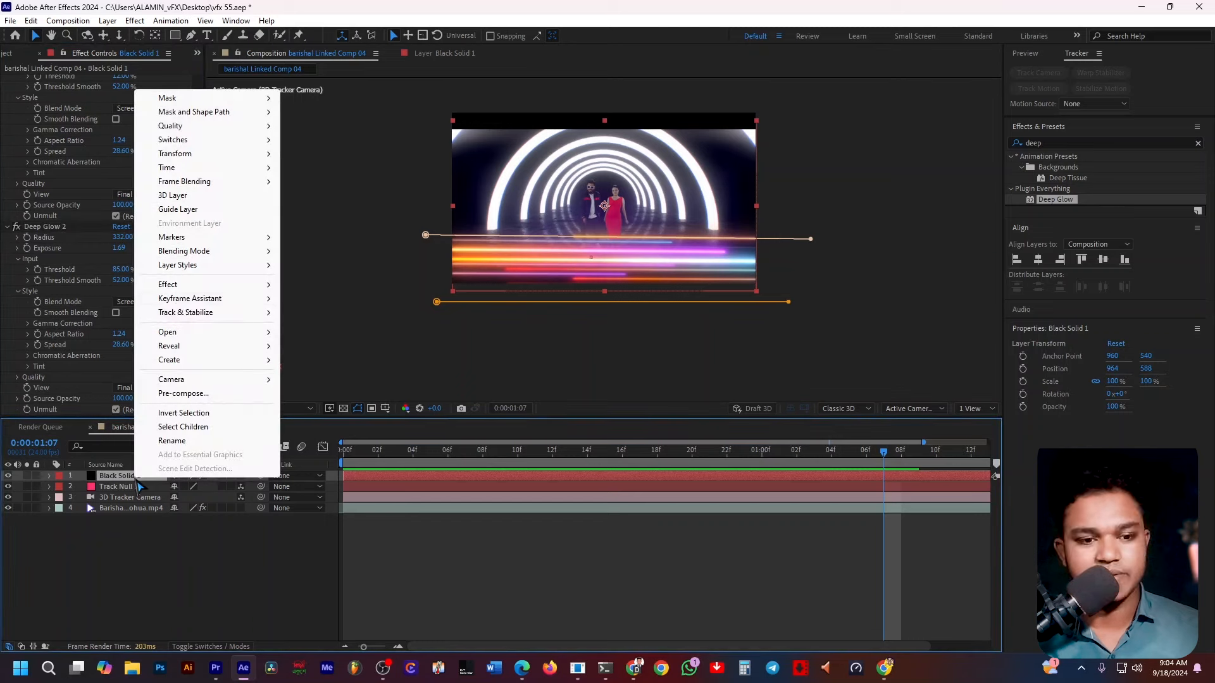
pyautogui.click(212, 393)
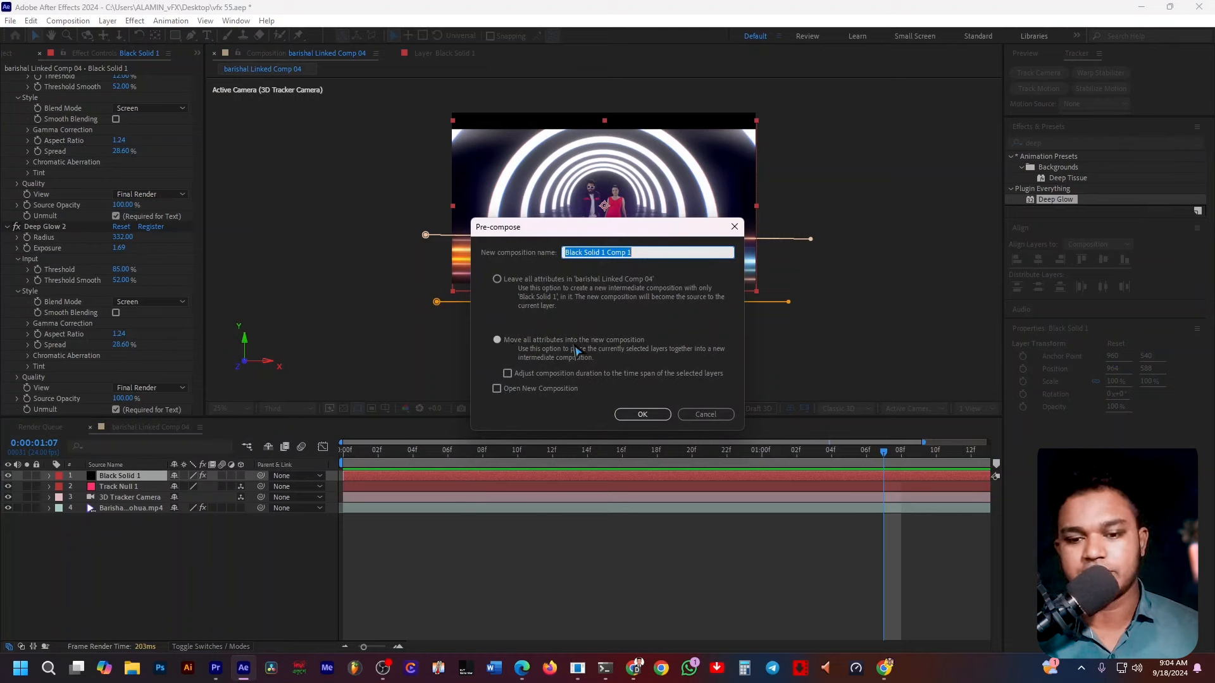
pyautogui.click(655, 415)
# Make the pre-composed solid layer a 3D layer.
pyautogui.moveTo(657, 466); pyautogui.dragTo(290, 480)
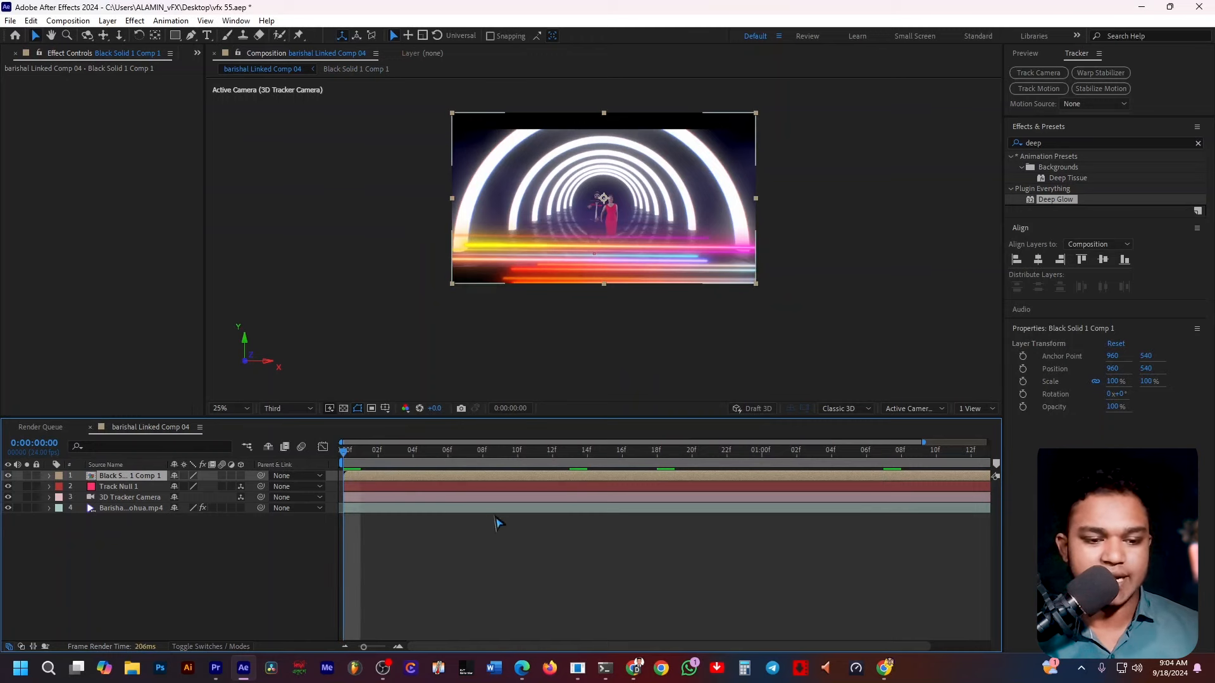
pyautogui.click(241, 476)
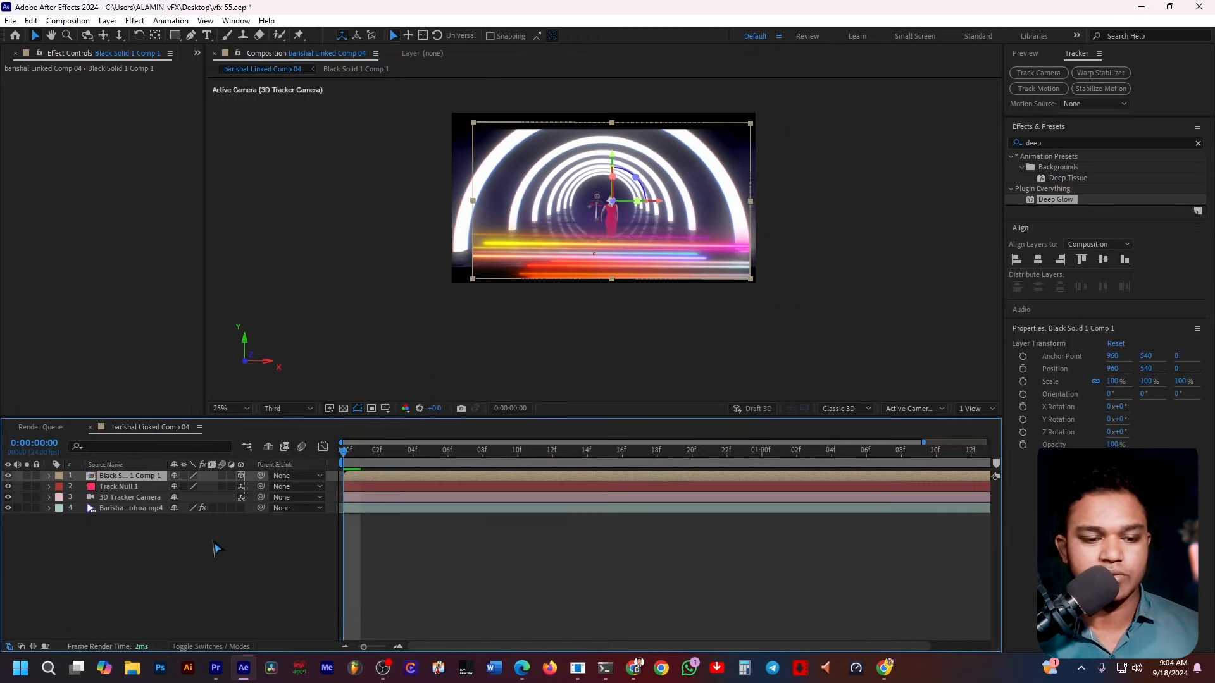
# Parent the 3D Tracker Camera to the pre-composed solid layer and preview the composition.
pyautogui.click(129, 498)
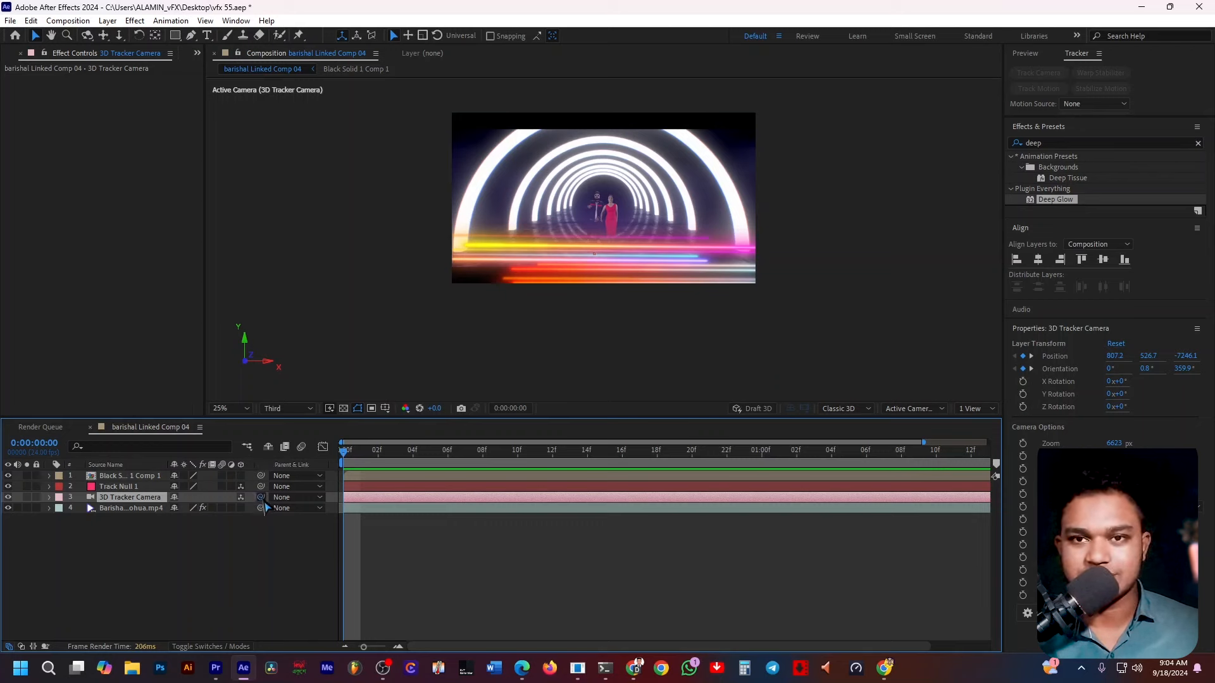
pyautogui.moveTo(260, 498); pyautogui.dragTo(163, 485)
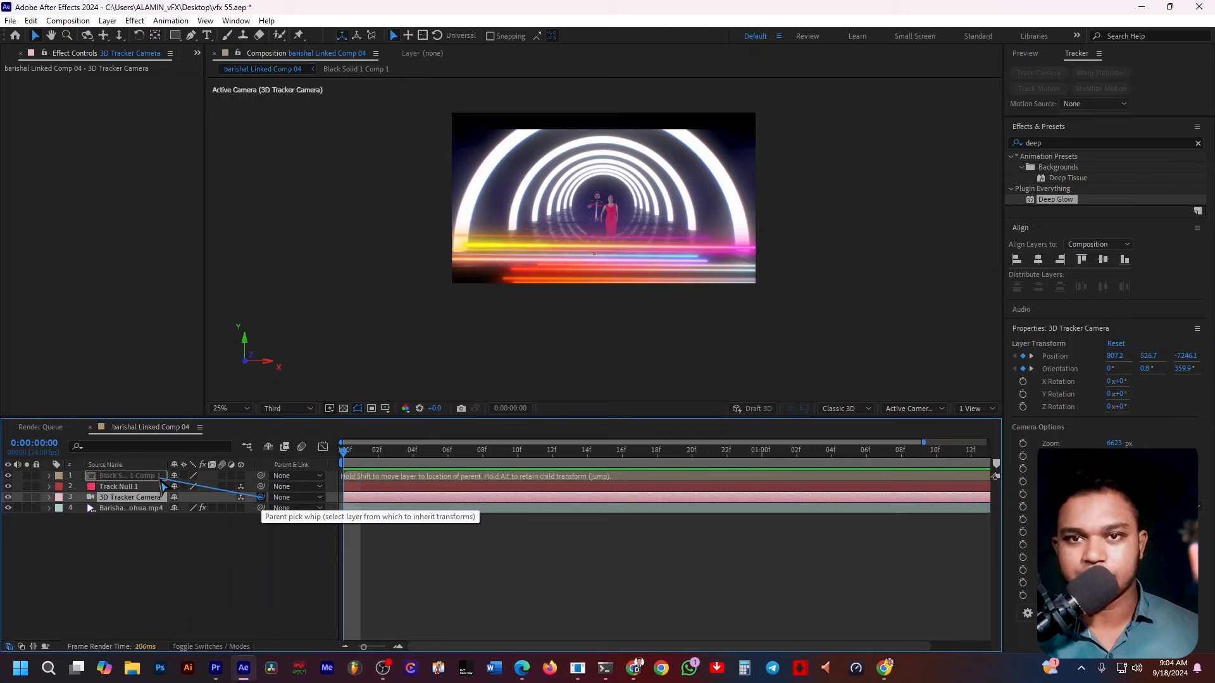
pyautogui.moveTo(162, 482); pyautogui.dragTo(162, 481)
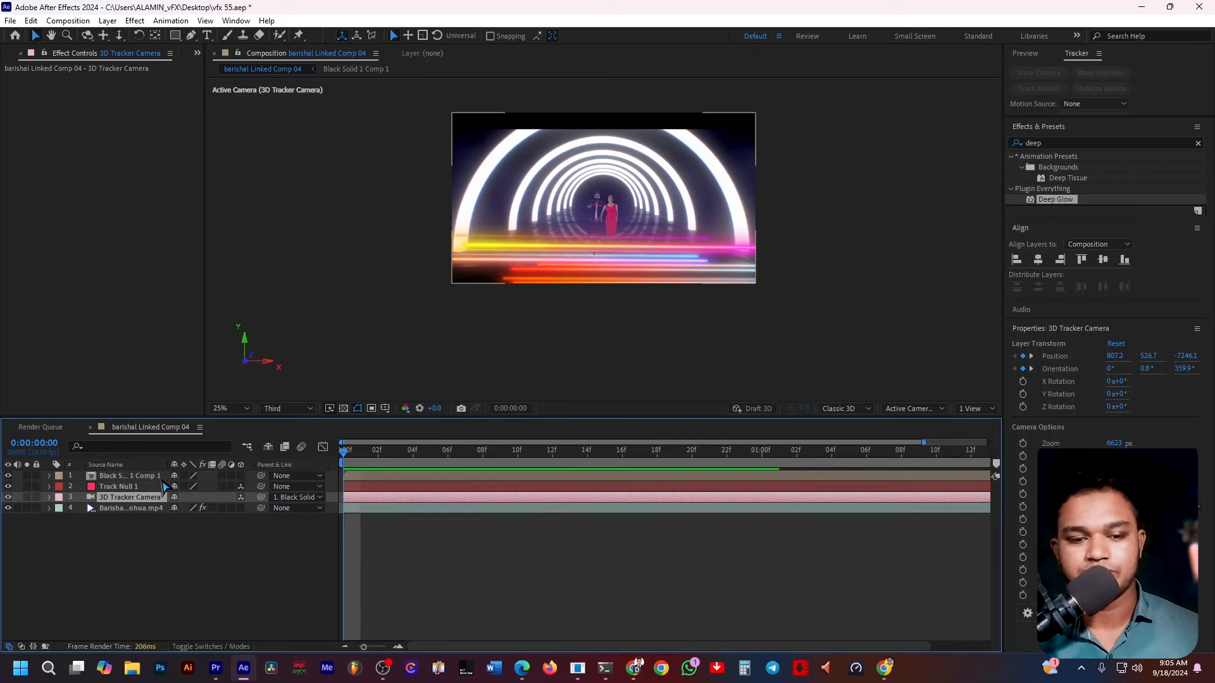
pyautogui.press('space')
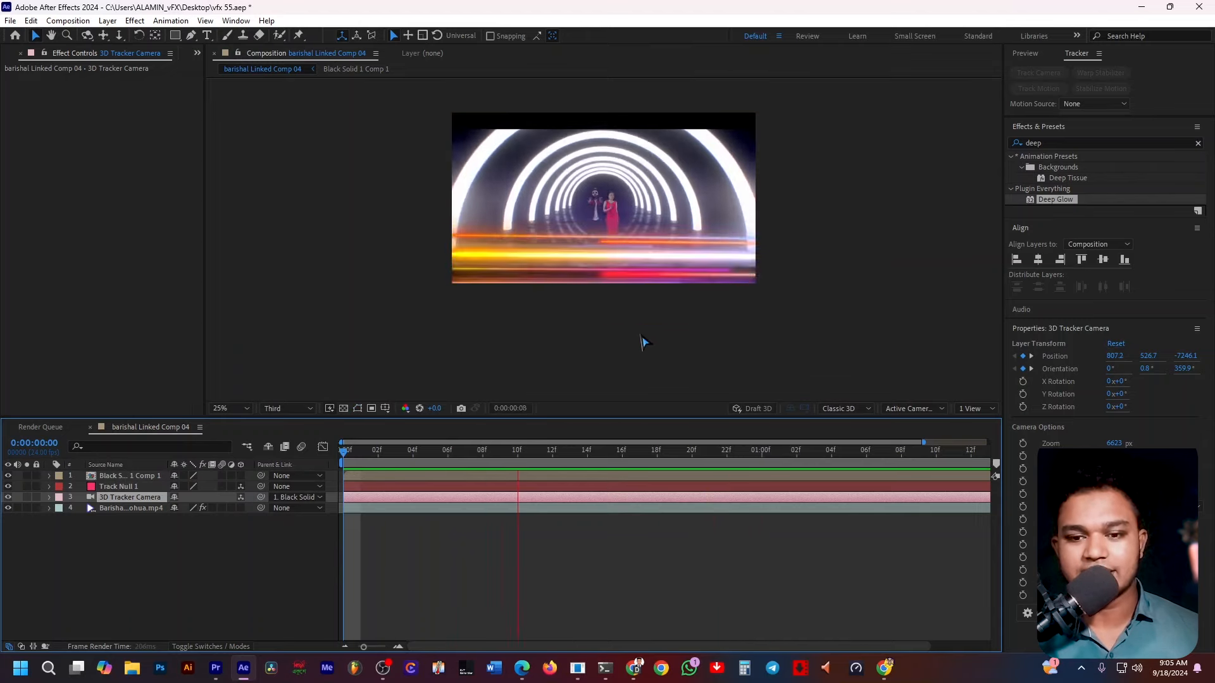
pyautogui.press('space')
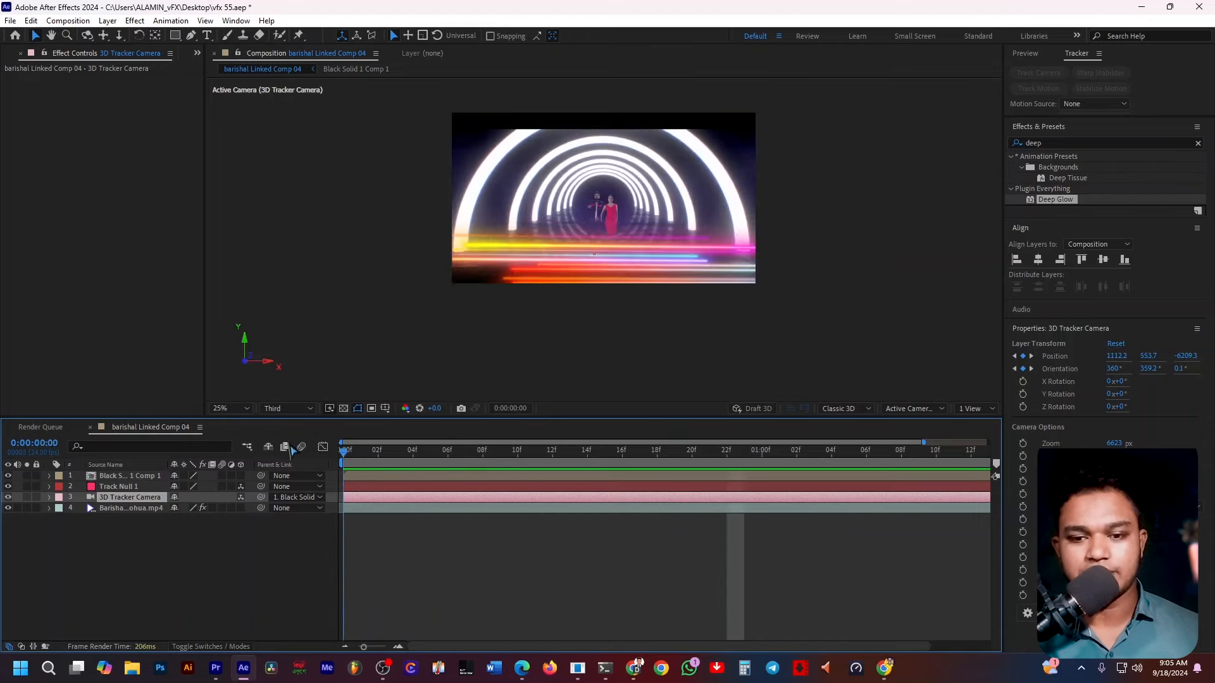
pyautogui.click(125, 476)
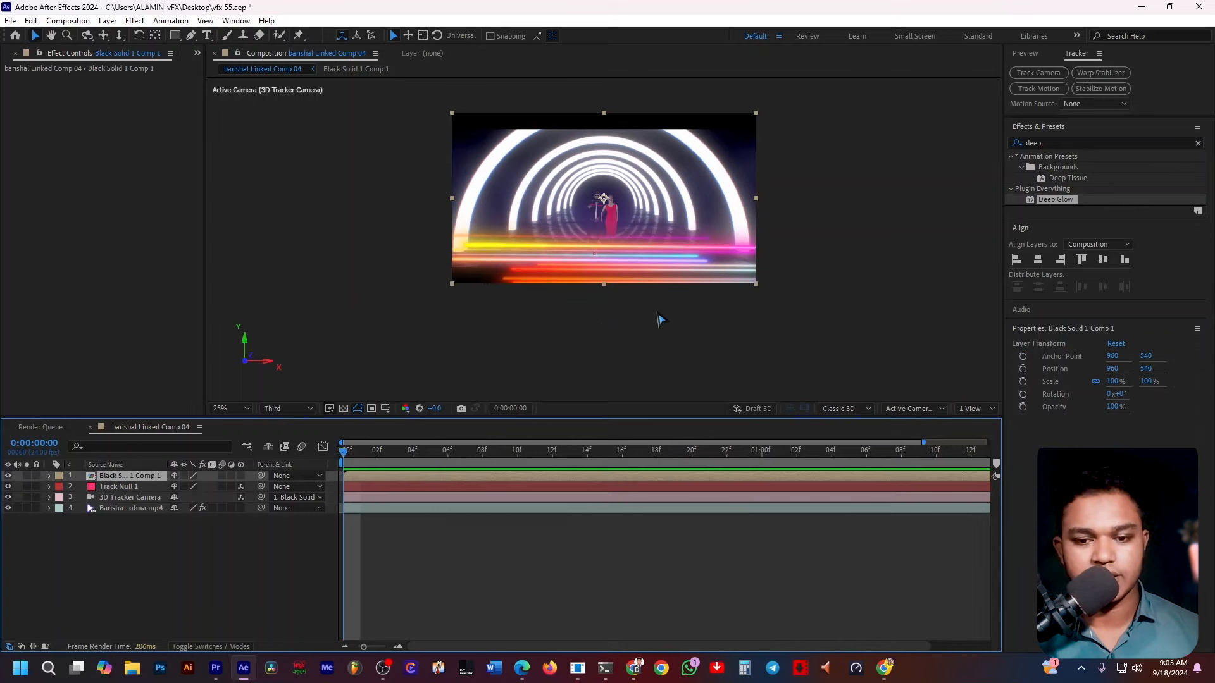
pyautogui.moveTo(650, 269); pyautogui.dragTo(649, 279)
pyautogui.hotkey('ctrl', 'z')
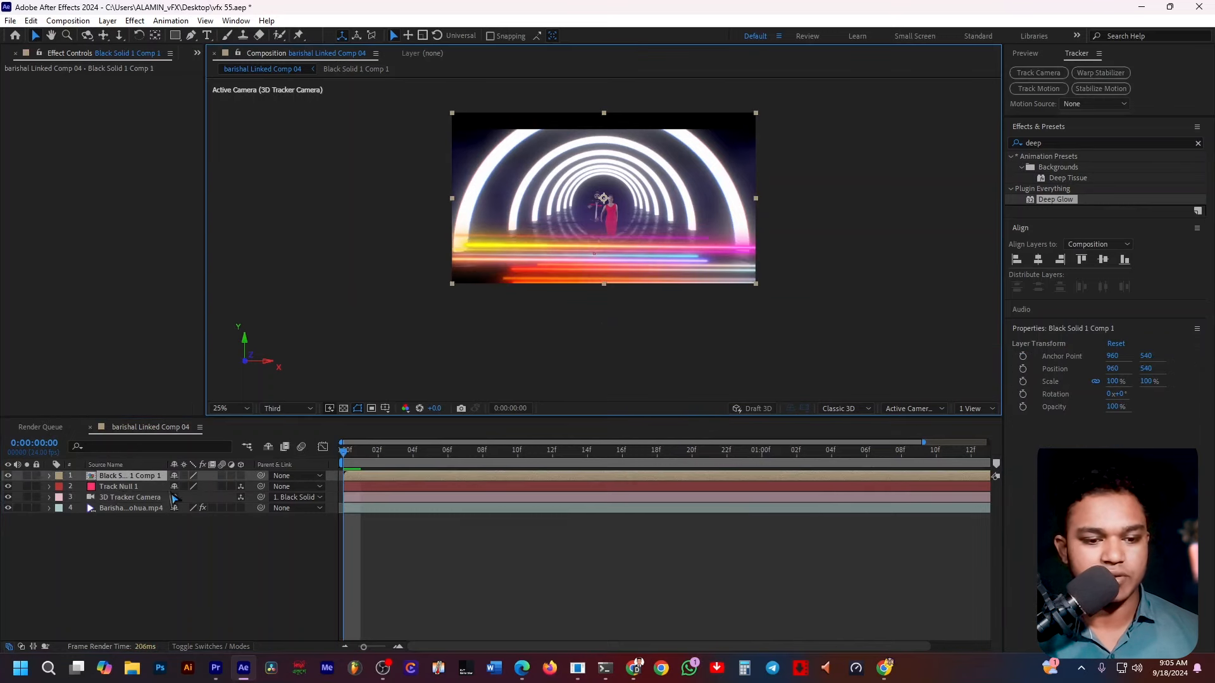
# Open the pre-composition to inspect the light lines, then return to the main composition.
pyautogui.doubleClick(140, 479)
pyautogui.click(633, 321)
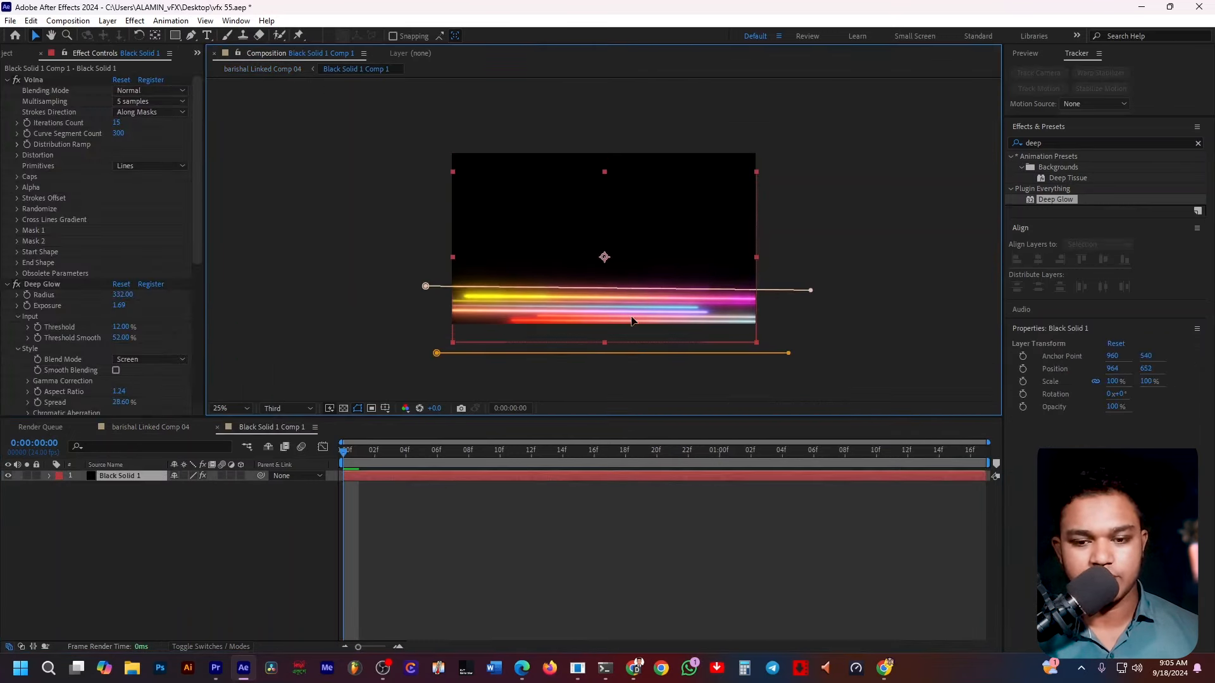
pyautogui.moveTo(633, 321); pyautogui.dragTo(633, 322)
pyautogui.click(136, 427)
# Play back the main composition from the start, compare it with the pre-composition, and scrub to frame 17.
pyautogui.press('space')
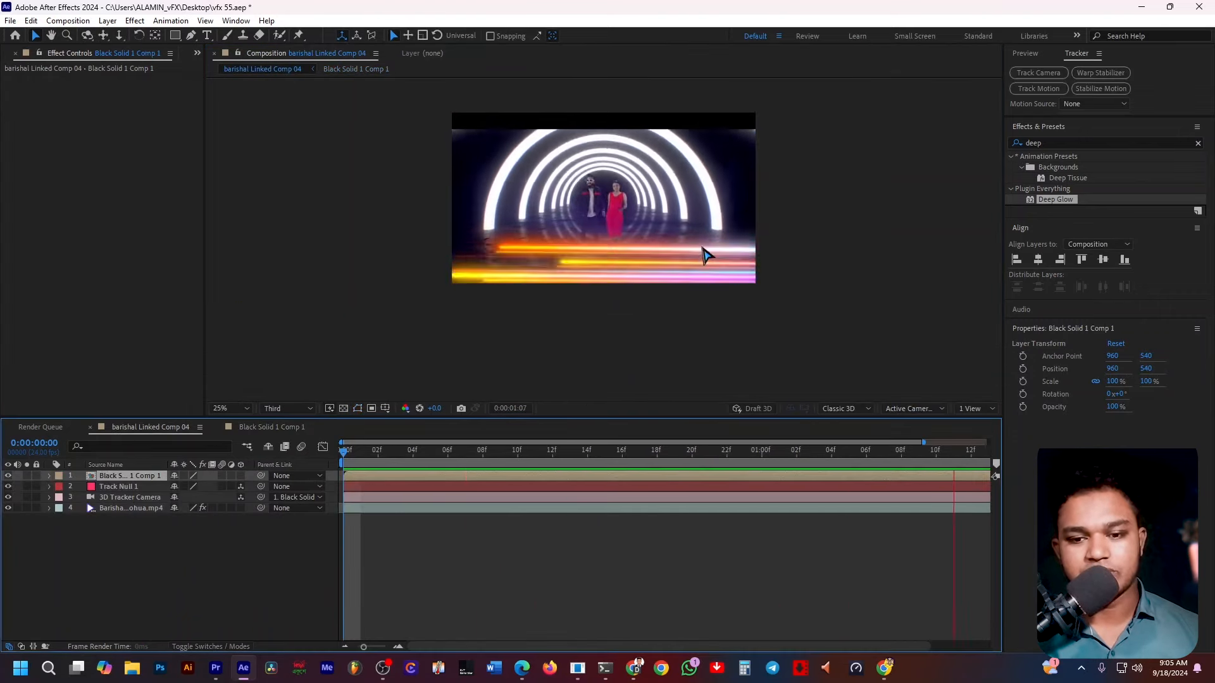
pyautogui.press('space')
pyautogui.click(273, 428)
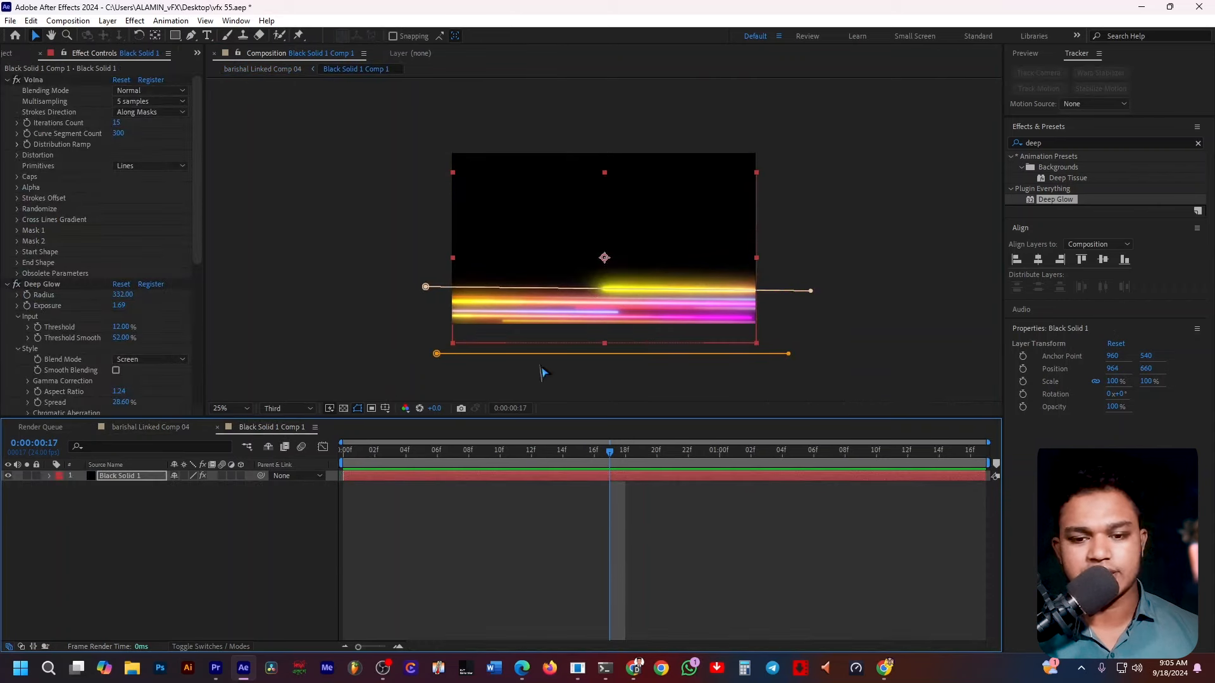
pyautogui.click(149, 427)
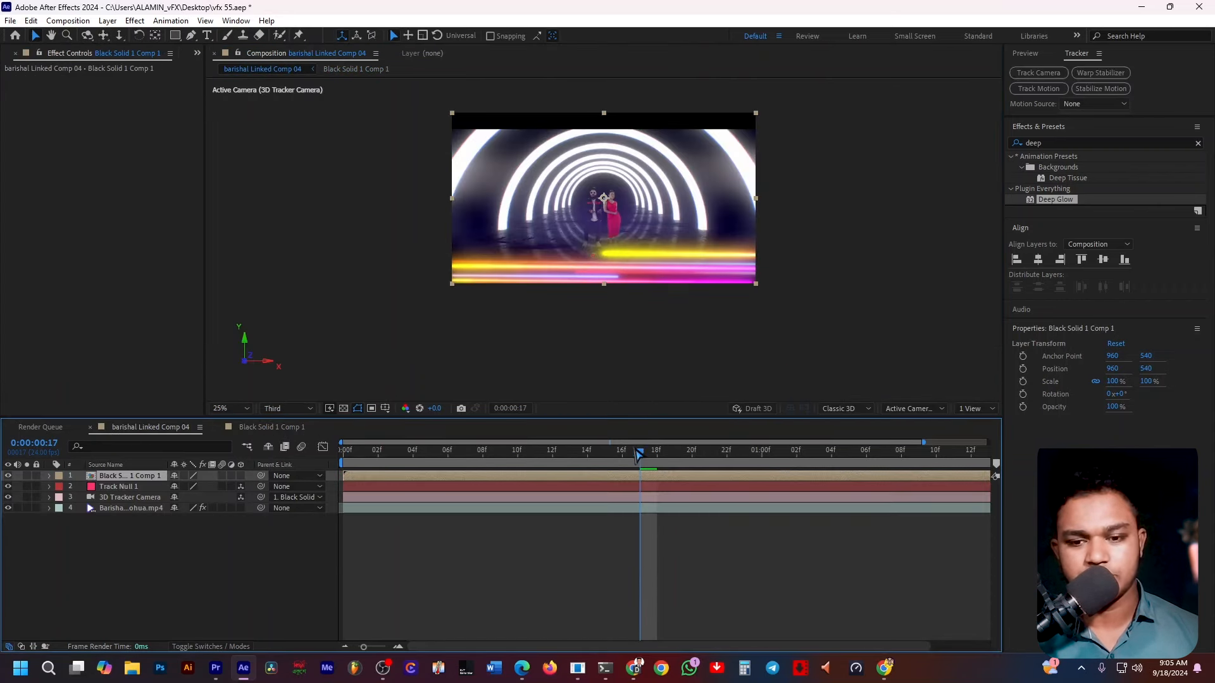
pyautogui.press('Home')
pyautogui.press('space')
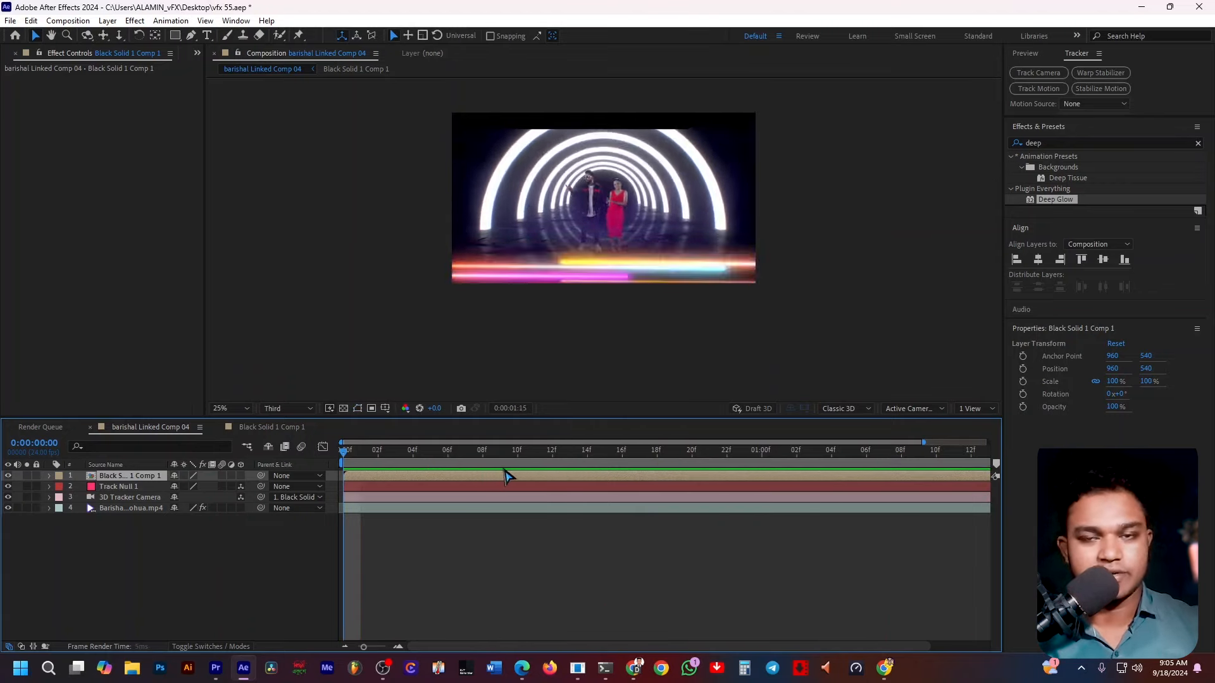
pyautogui.click(641, 451)
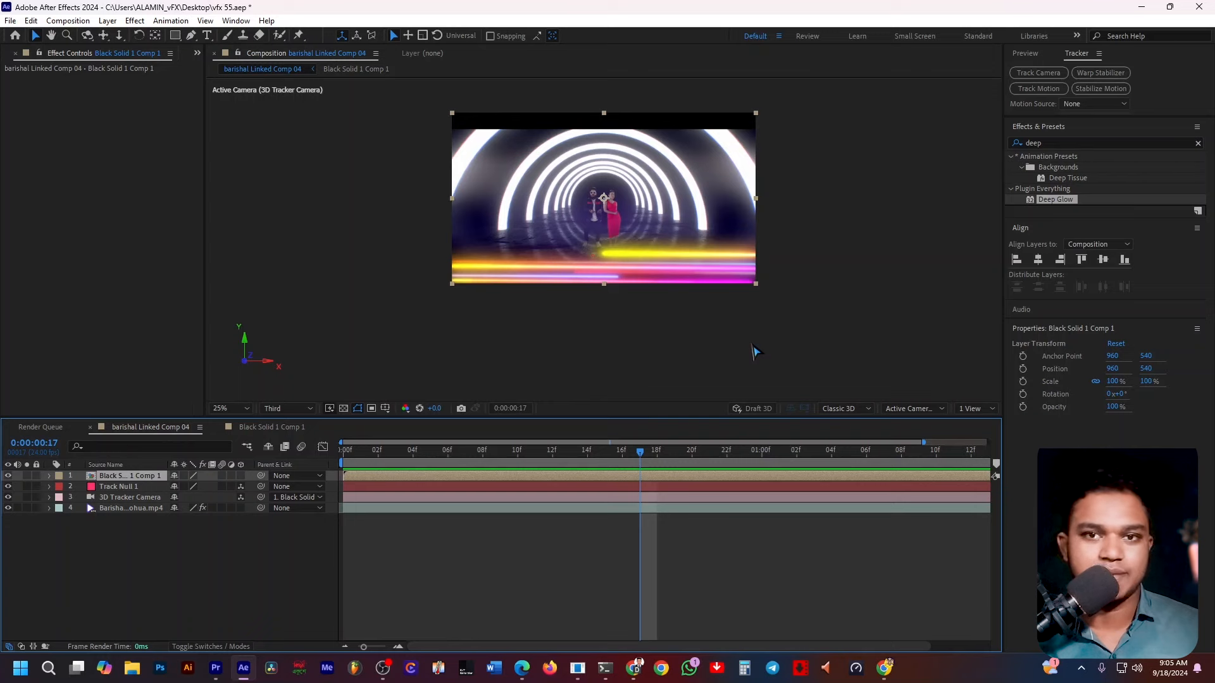
# Zoom the composition viewer in and out to inspect the glowing light lines on the tunnel floor.
pyautogui.click(795, 331)
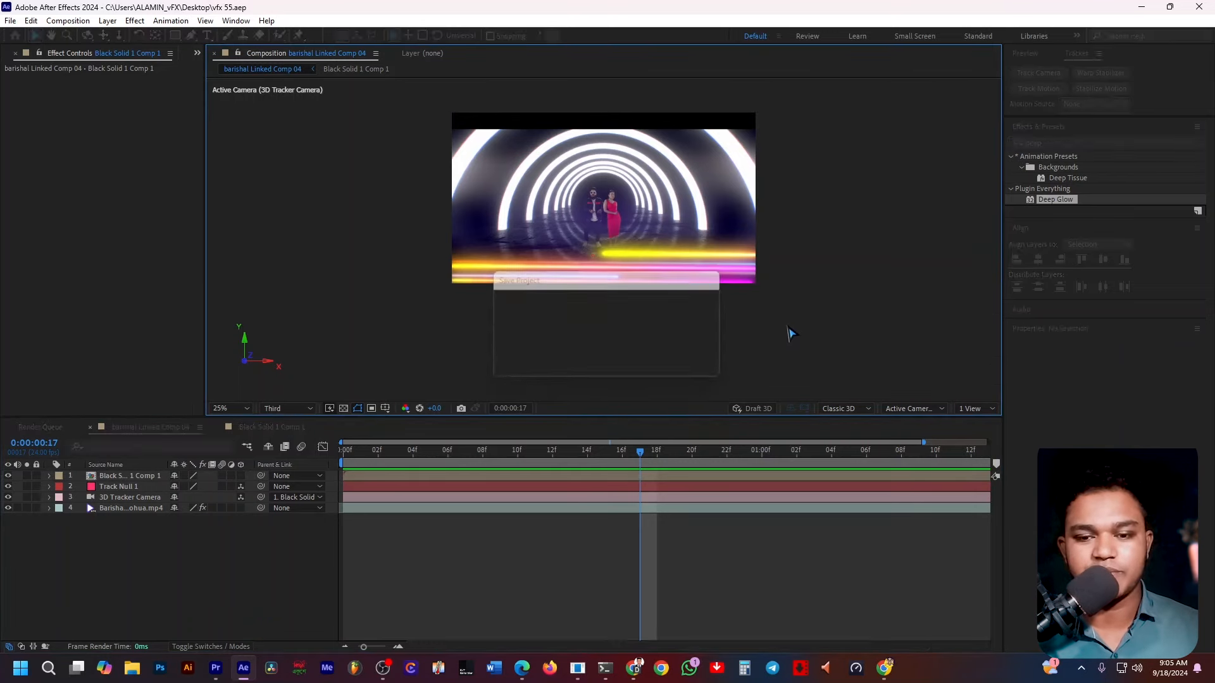
pyautogui.press('/')
pyautogui.scroll(-3, 543, 223)
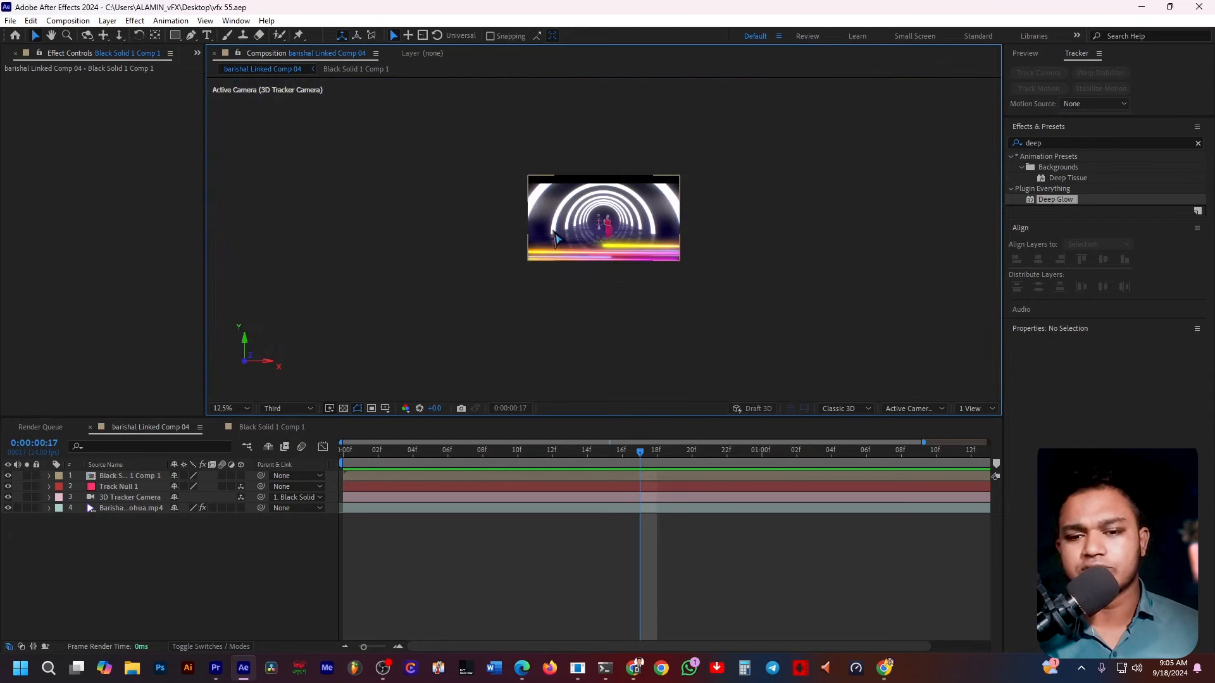
pyautogui.scroll(2, 607, 254)
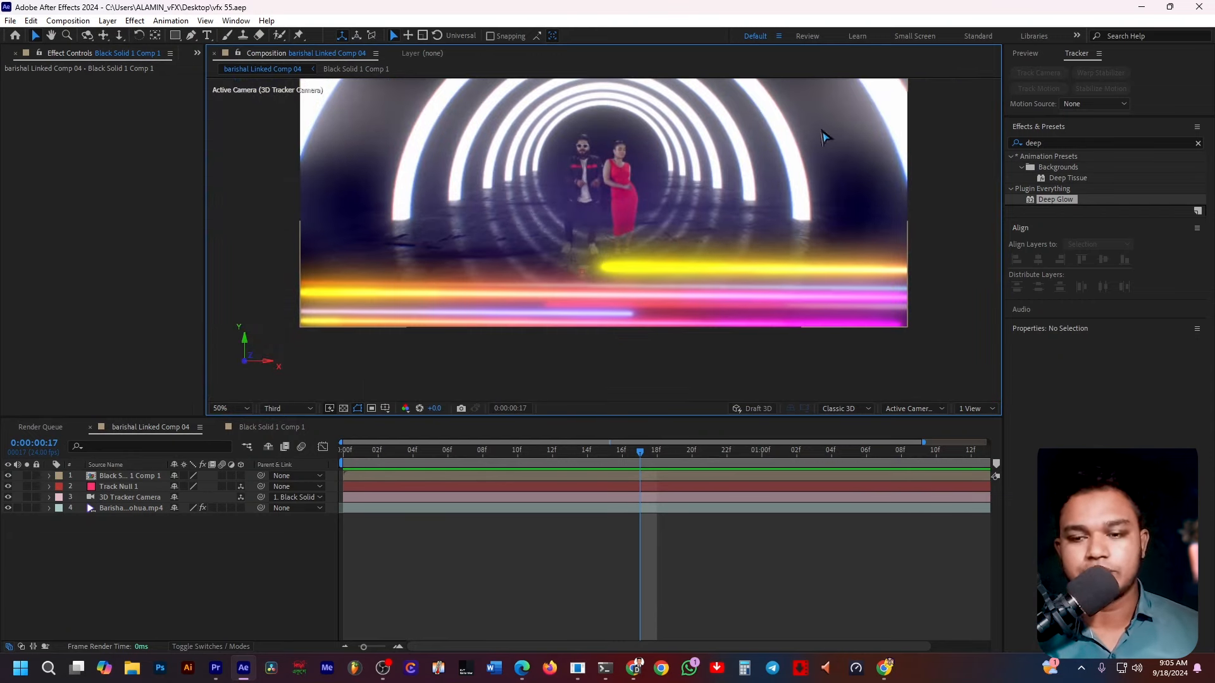
pyautogui.scroll(-2, 599, 191)
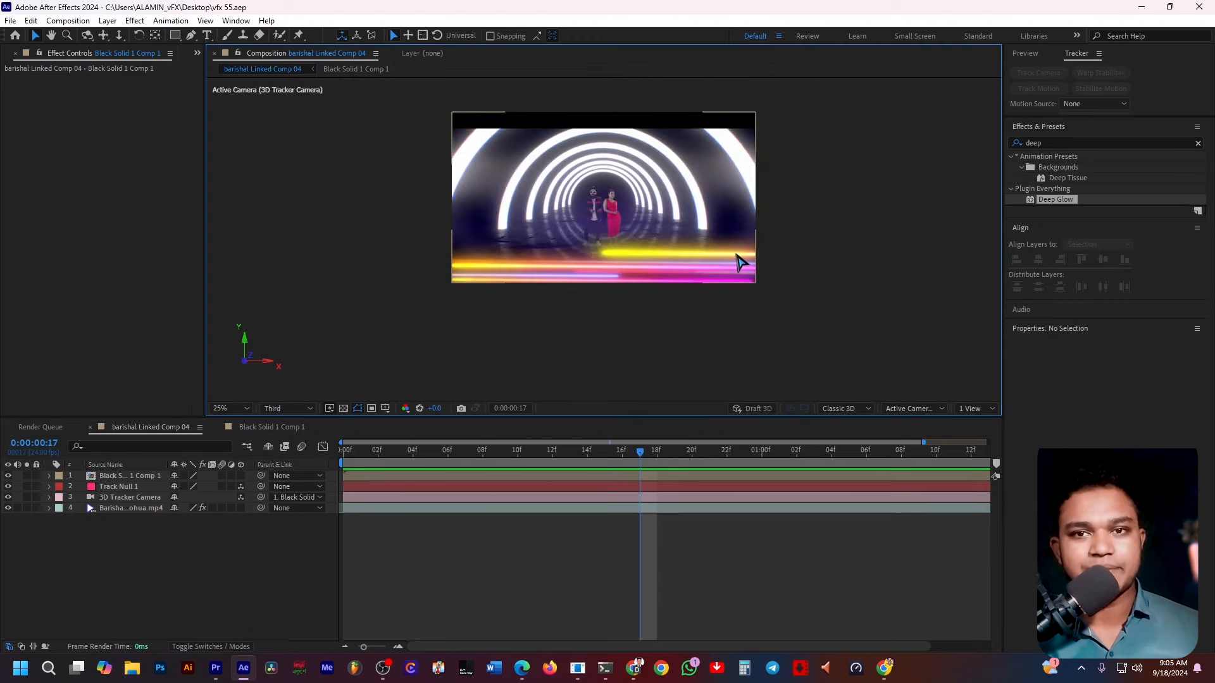
pyautogui.scroll(1, 661, 254)
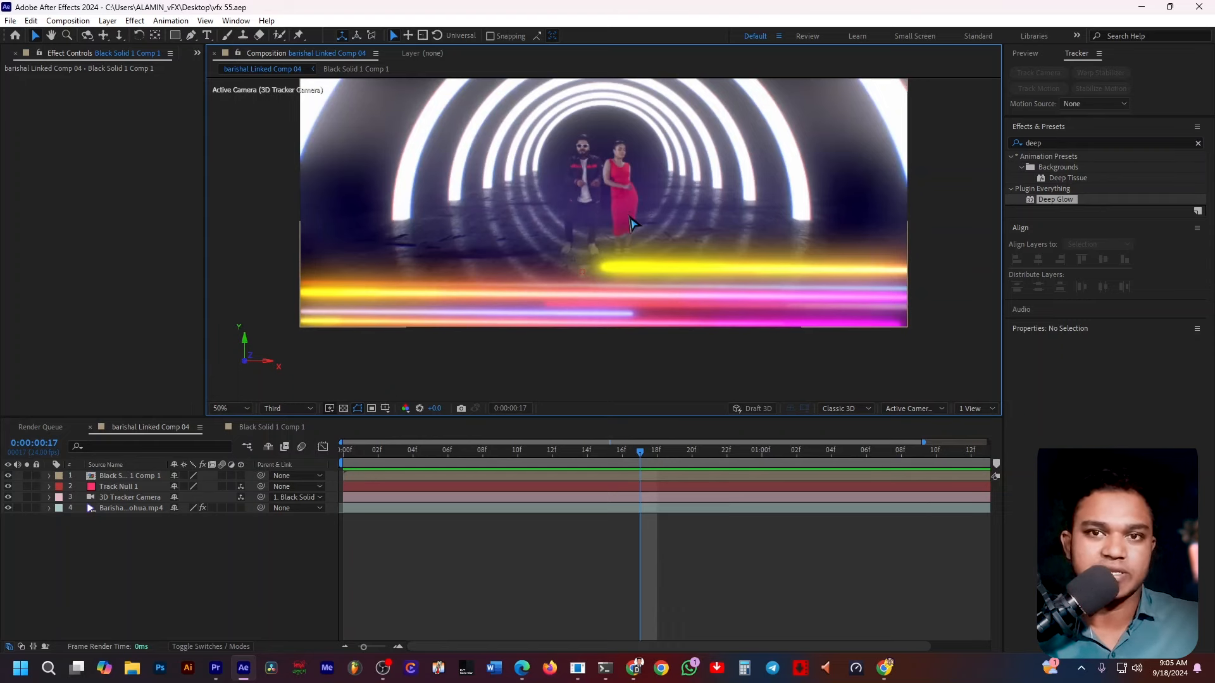
pyautogui.scroll(-1, 597, 249)
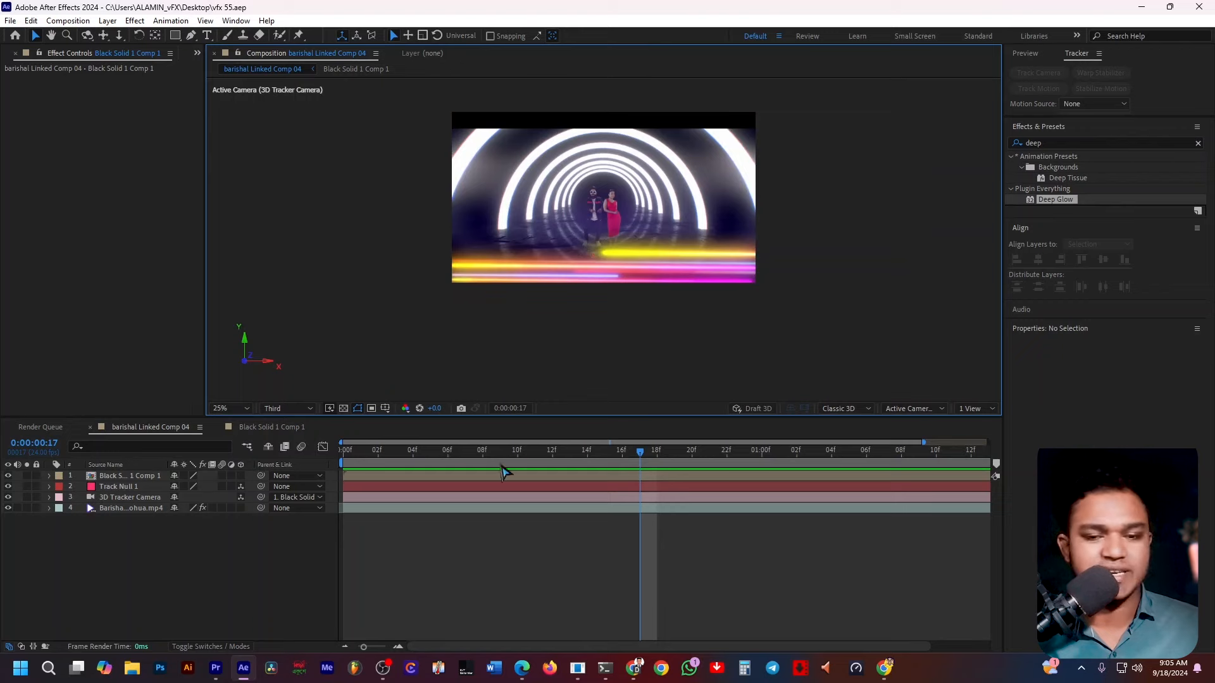
# Switch to Premiere Pro, put the playhead at 00:00:35:00 and render the sequence previews.
pyautogui.click(216, 668)
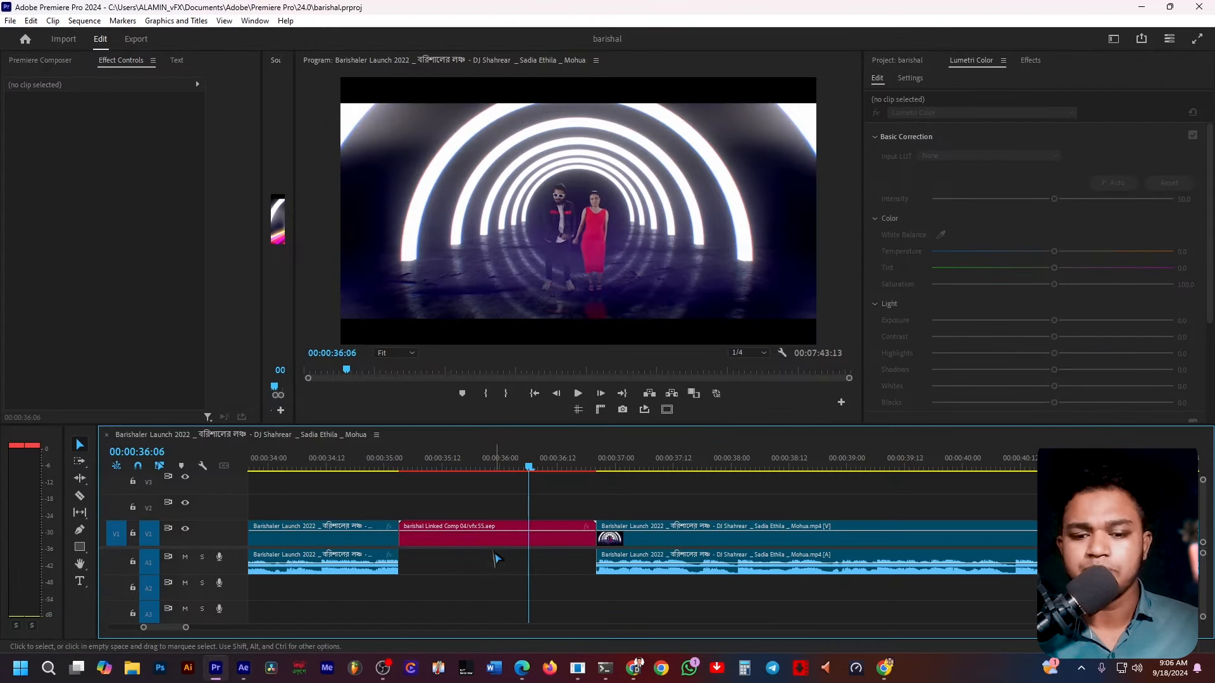
pyautogui.click(385, 469)
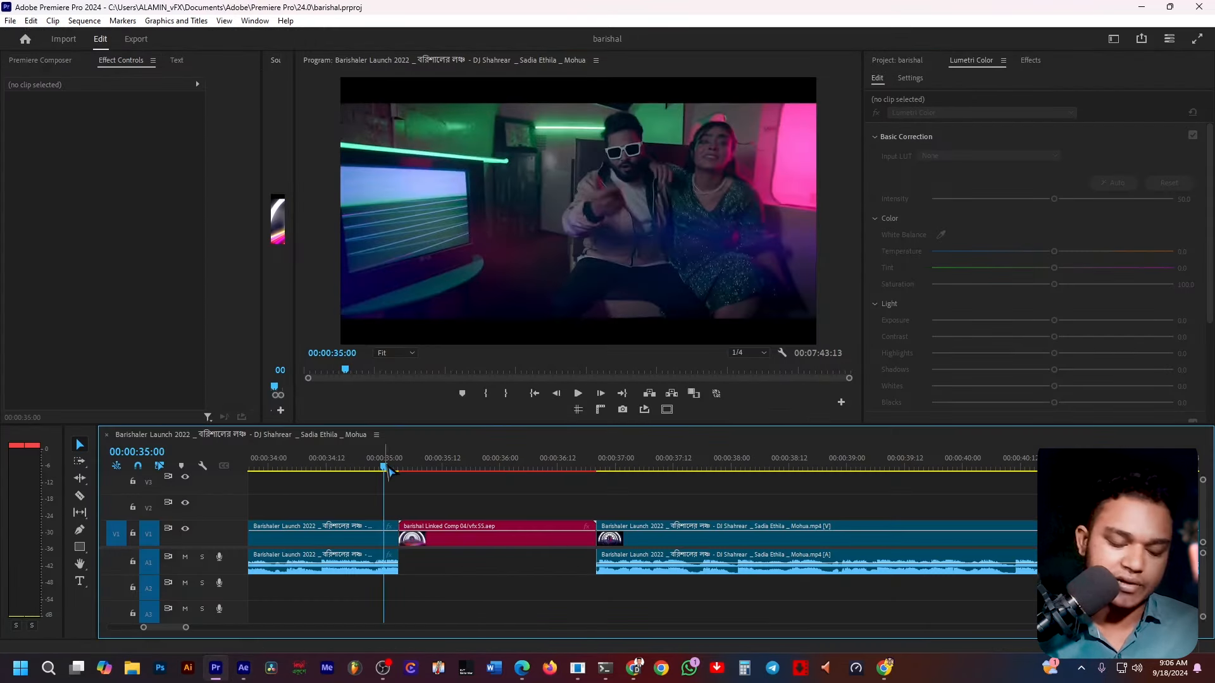
pyautogui.press('Return')
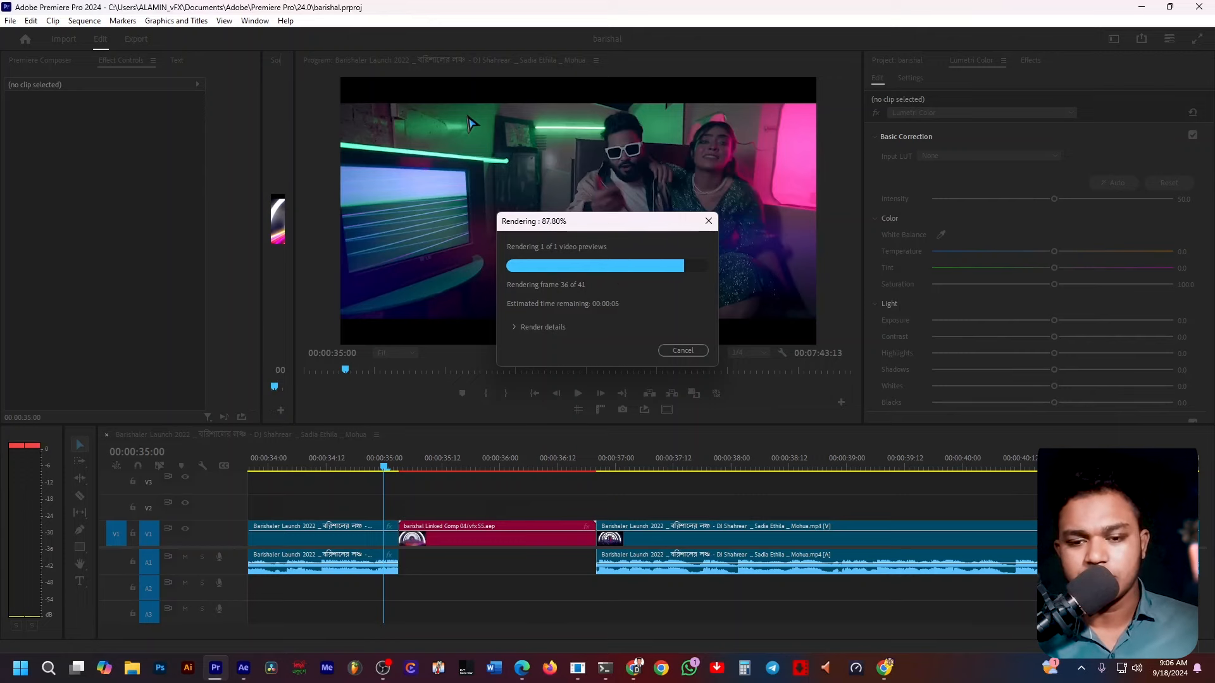
# Navigate and zoom the sequence timeline to locate the start of the linked After Effects comp clip.
pyautogui.press('space')
pyautogui.scroll(-5, 689, 545)
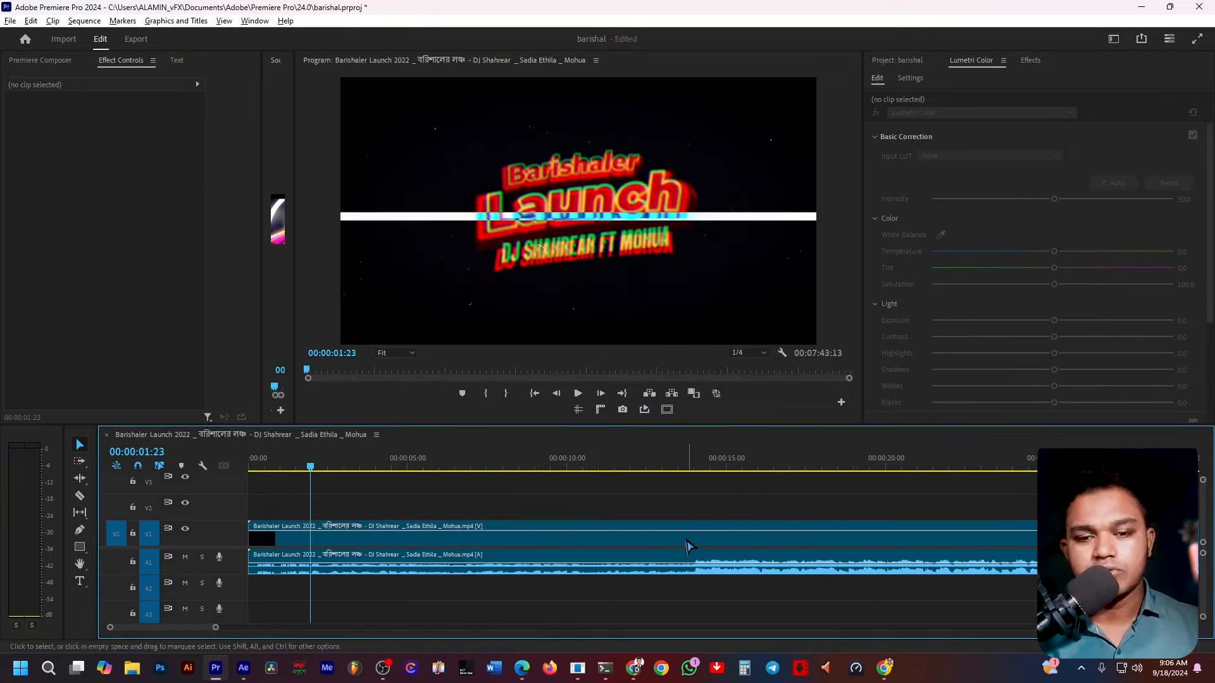
pyautogui.scroll(8, 600, 530)
pyautogui.scroll(-5, 818, 539)
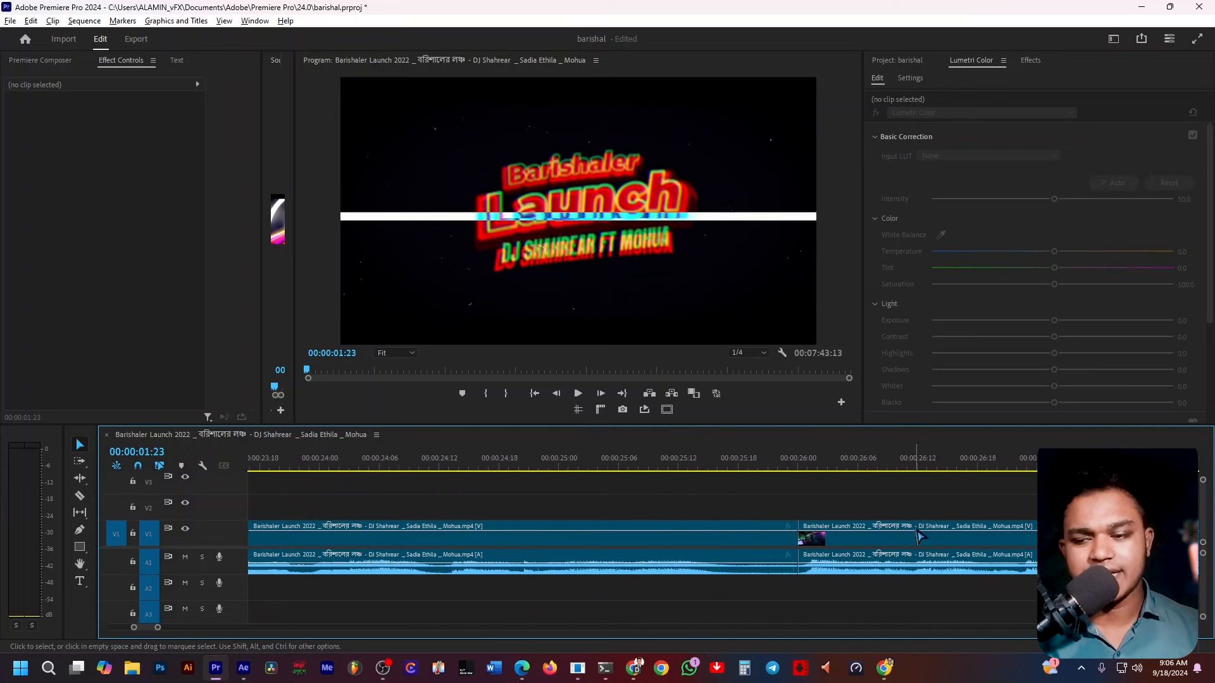
pyautogui.scroll(-5, 883, 514)
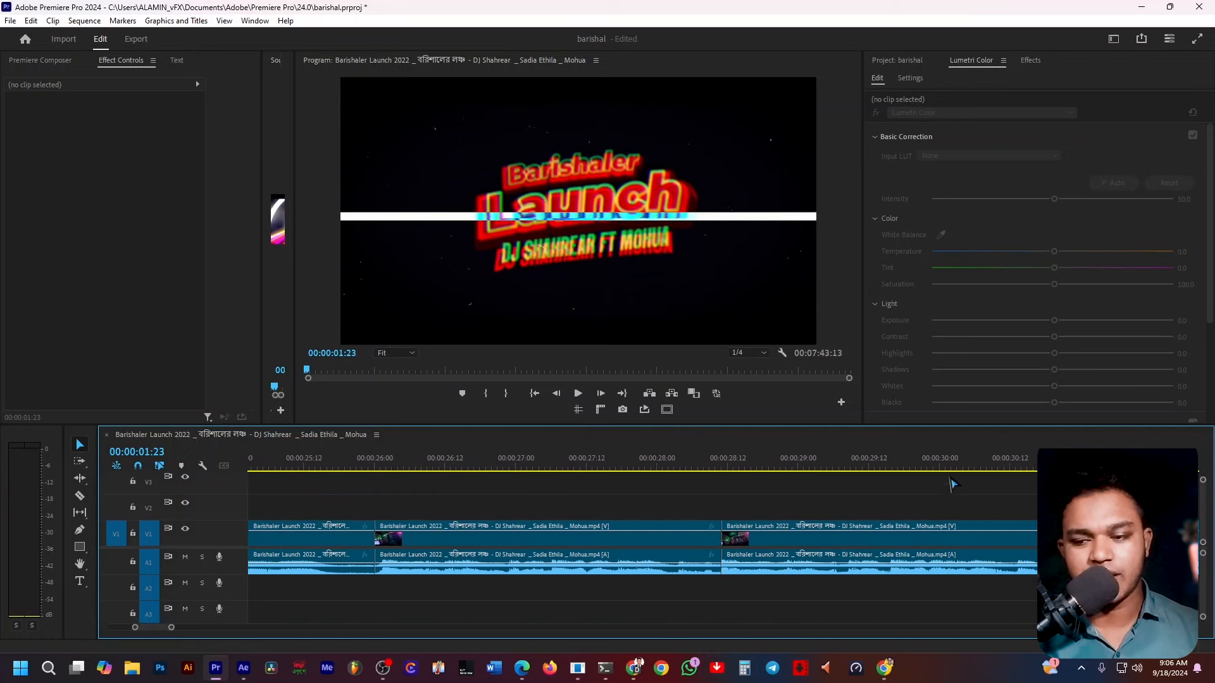
pyautogui.click(1012, 463)
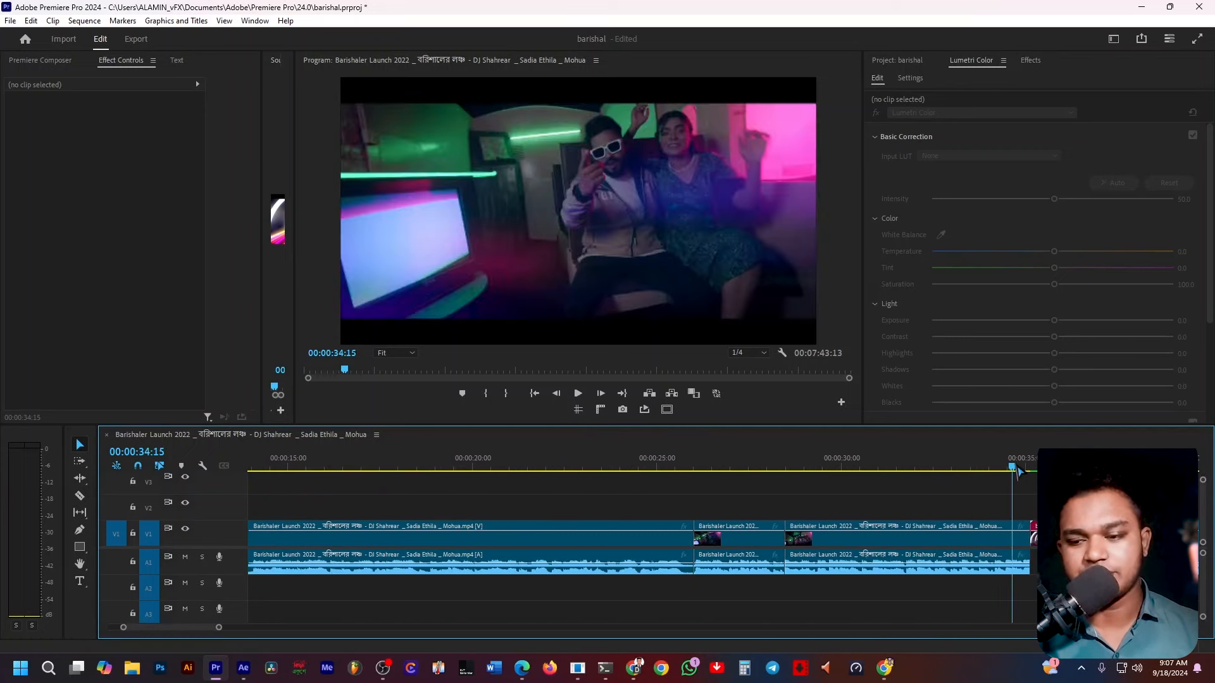
pyautogui.keyDown('alt'); pyautogui.scroll(4, 1096, 451); pyautogui.keyUp('alt')
pyautogui.keyDown('alt'); pyautogui.scroll(4, 536, 468); pyautogui.keyUp('alt')
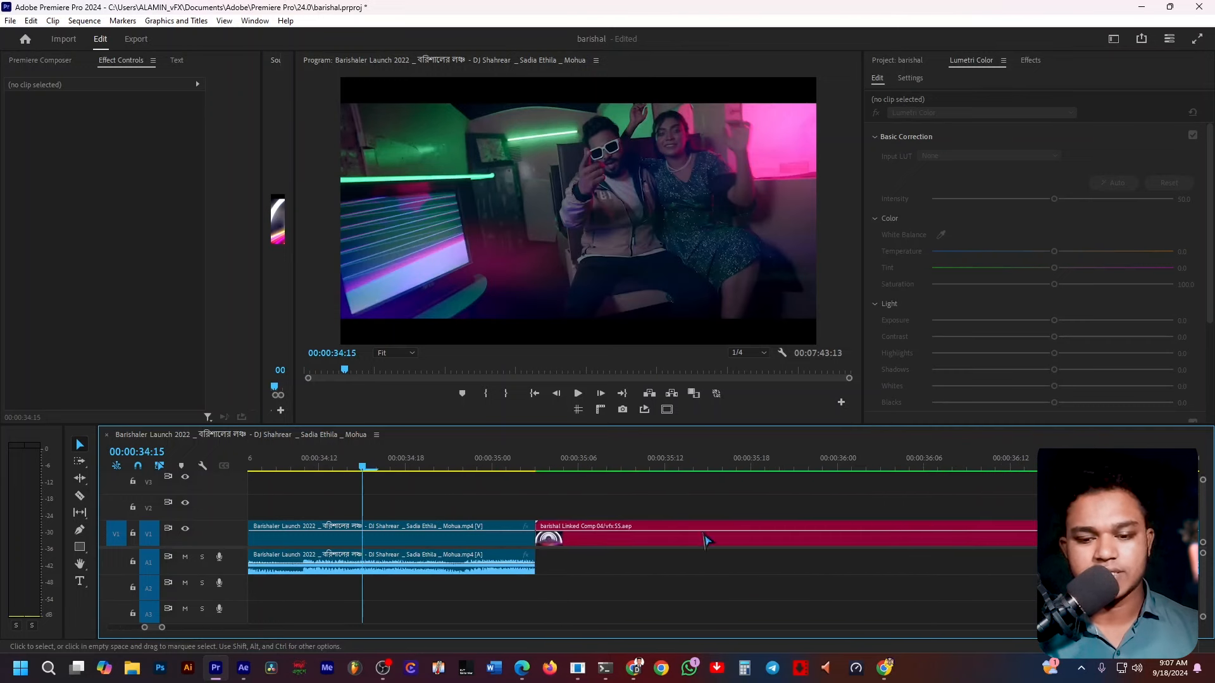
pyautogui.click(535, 460)
pyautogui.press('Left')
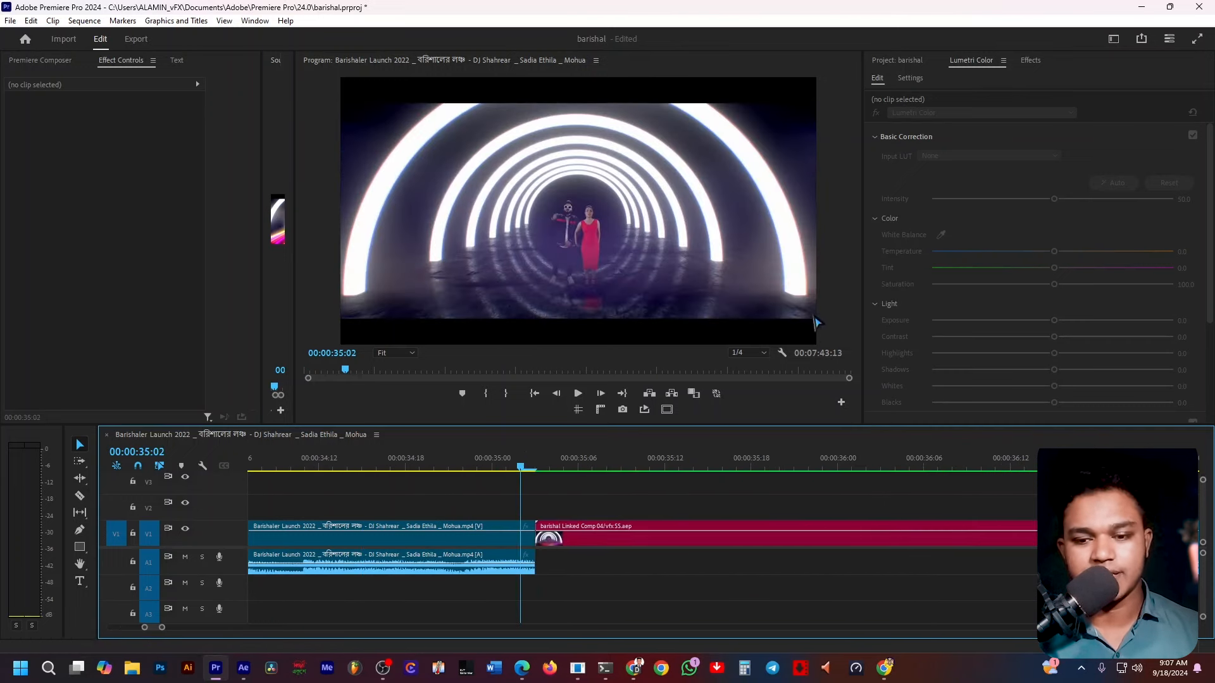
# Set the program monitor's playback resolution to Full and play back the linked comp clip.
pyautogui.click(748, 353)
pyautogui.click(747, 365)
pyautogui.press('space')
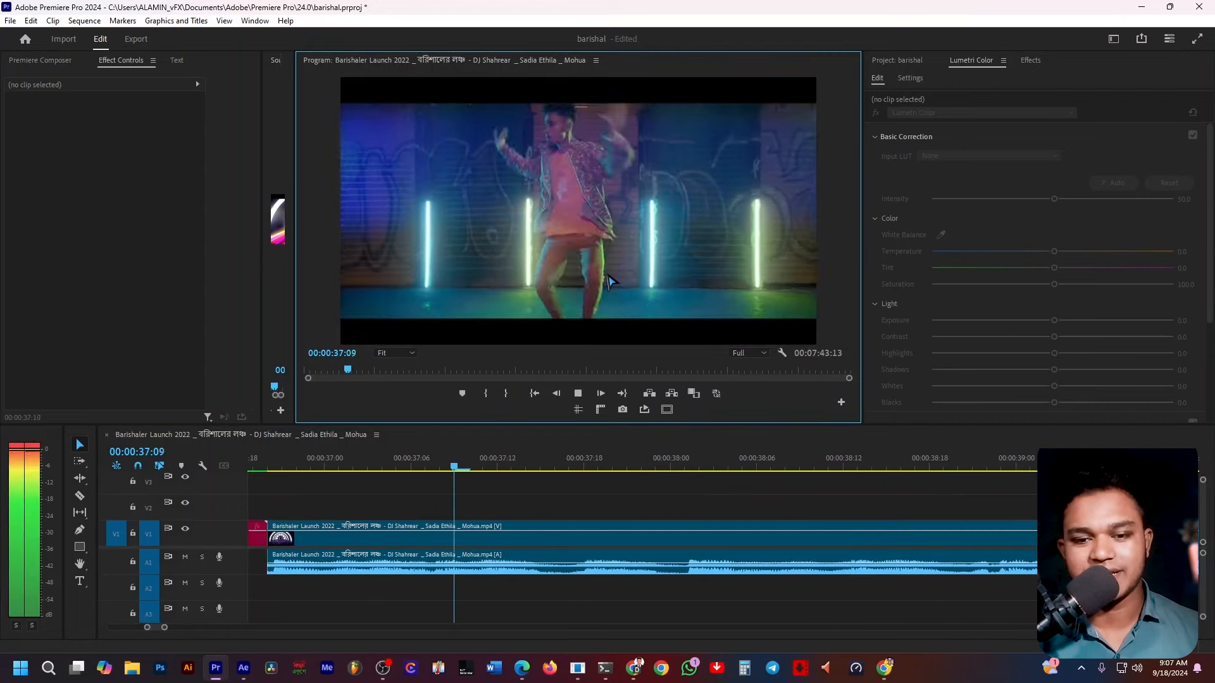
pyautogui.press('space')
# Mark an out point at 00:00:36:22, just after the linked comp clip ends.
pyautogui.keyDown('alt'); pyautogui.scroll(-3, 471, 492); pyautogui.keyUp('alt')
pyautogui.click(398, 468)
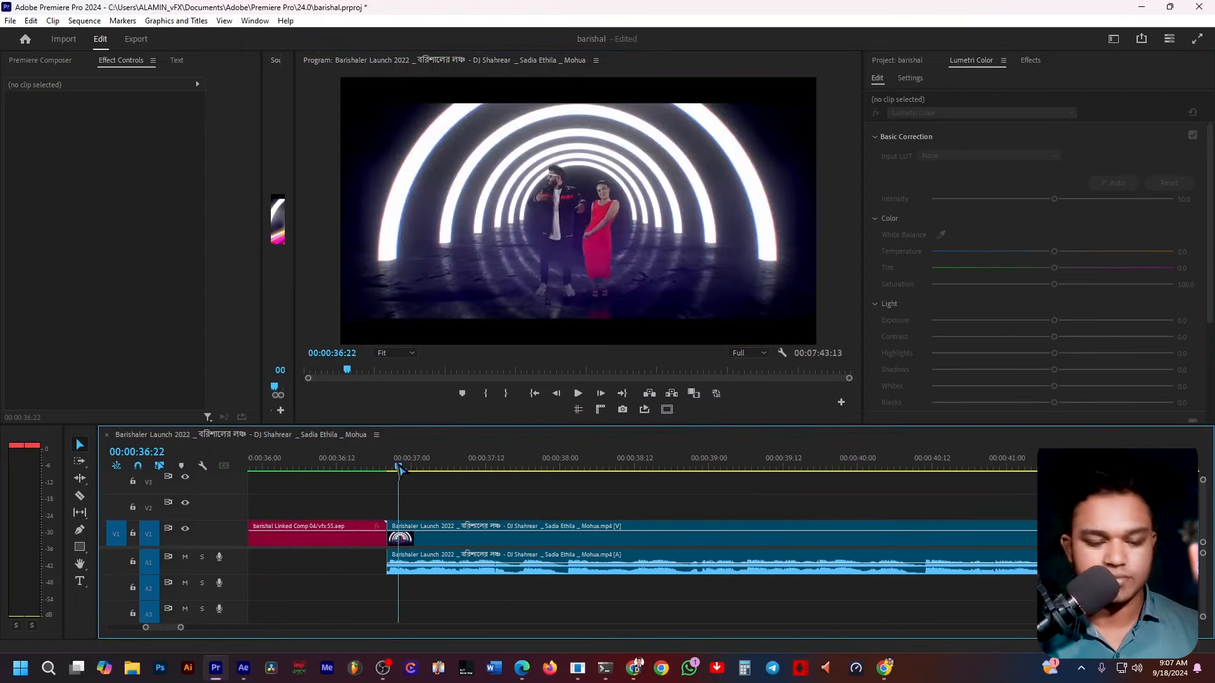
pyautogui.press('i')
pyautogui.hotkey('ctrl', 'z')
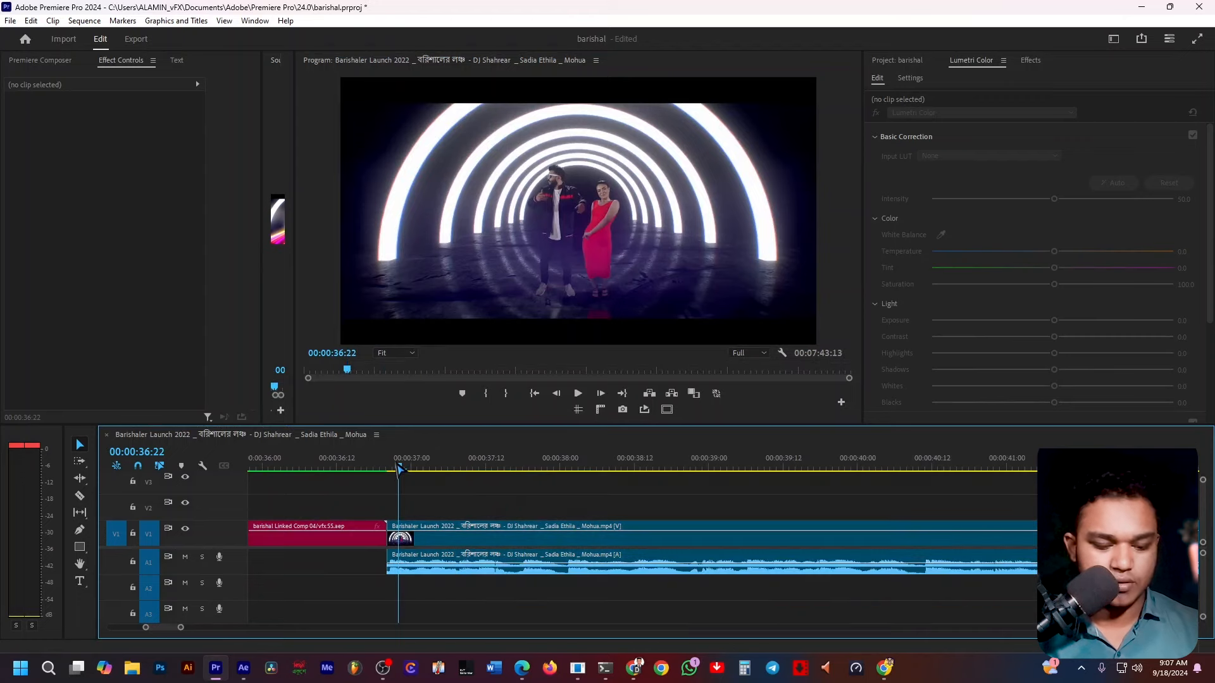
pyautogui.press('o')
pyautogui.scroll(3, 420, 469)
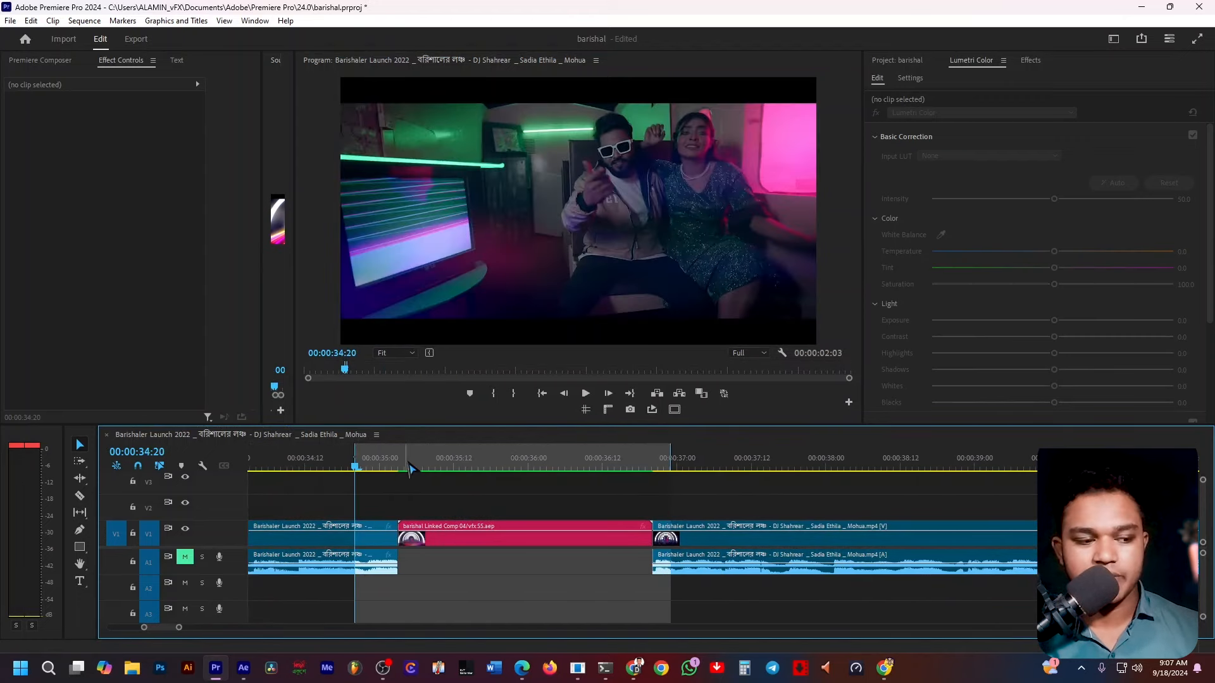
# Turn on loop playback, play the marked range, and scrub back to 00:00:35:17 in the linked clip.
pyautogui.press('space')
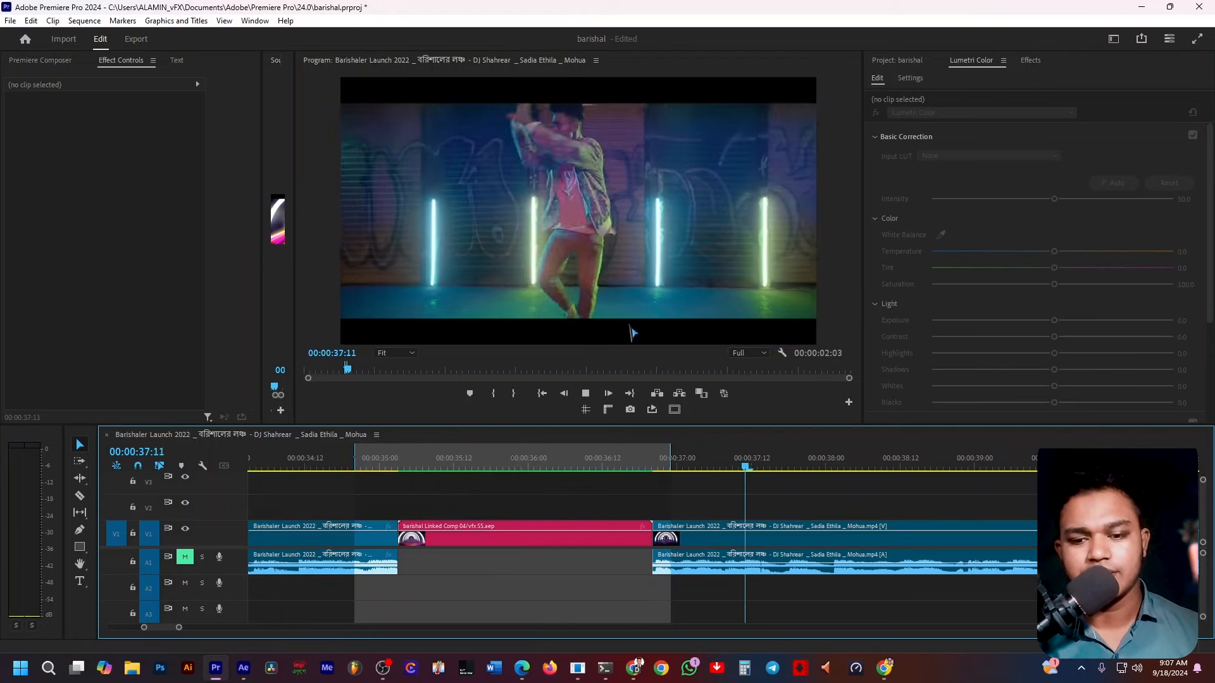
pyautogui.click(579, 468)
pyautogui.click(651, 410)
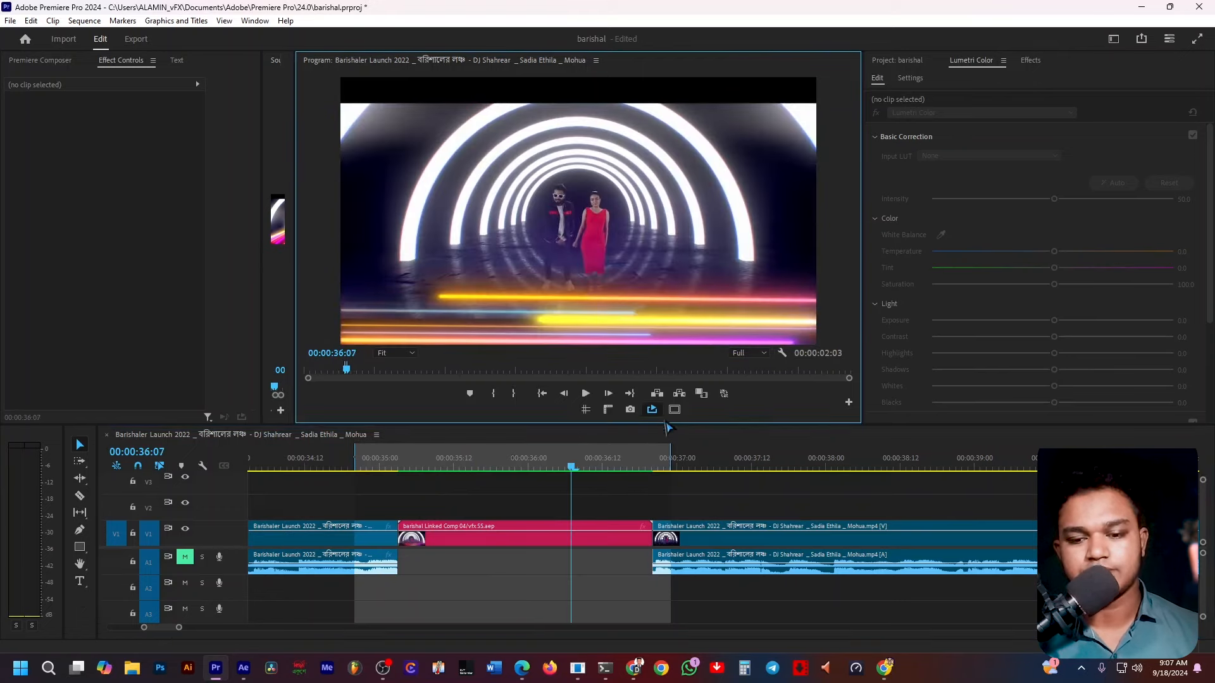
pyautogui.press('space')
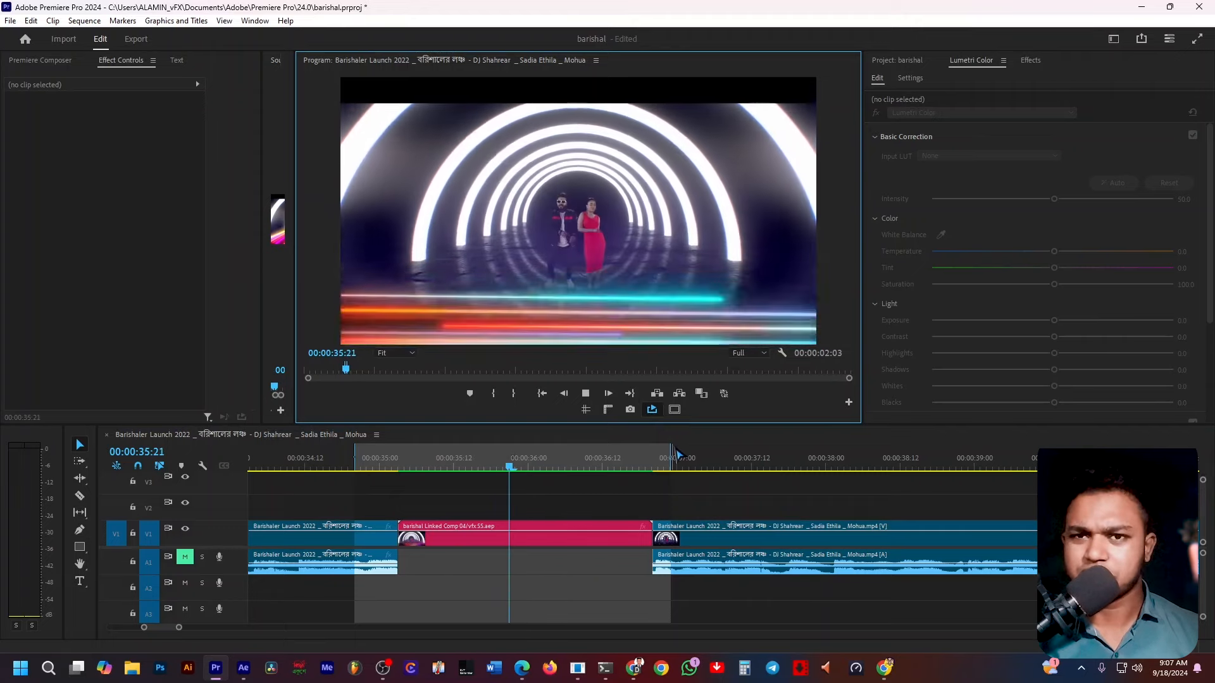
pyautogui.press('space')
pyautogui.moveTo(570, 462); pyautogui.dragTo(489, 489)
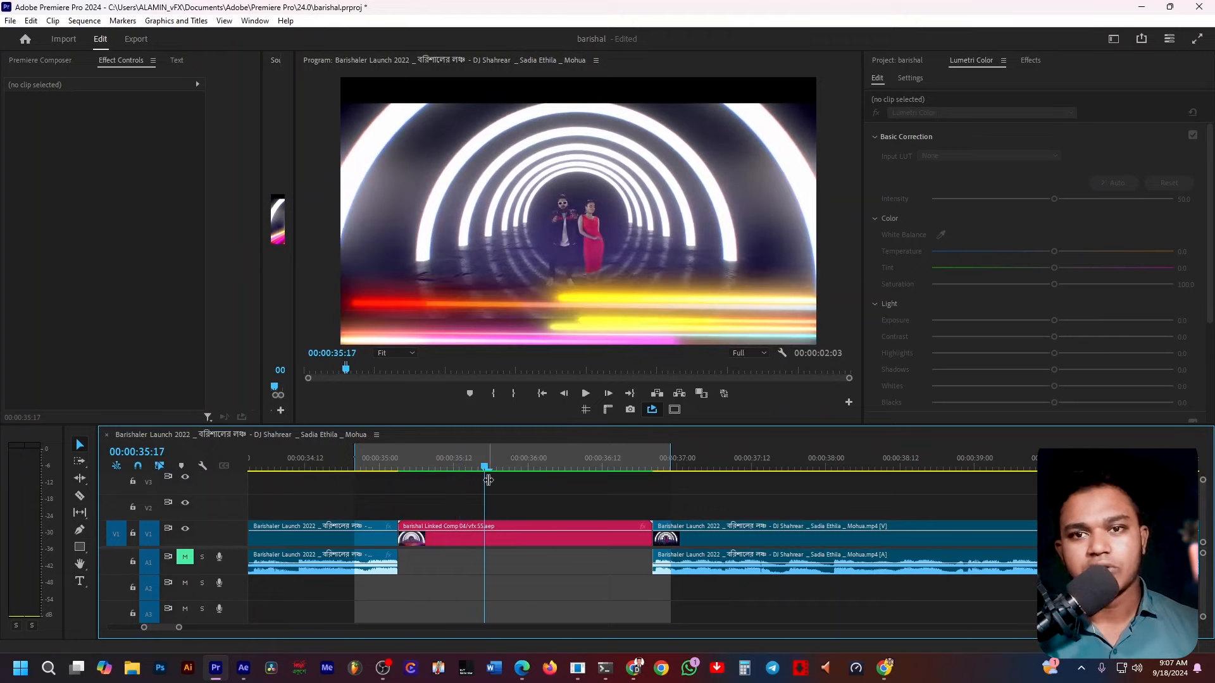